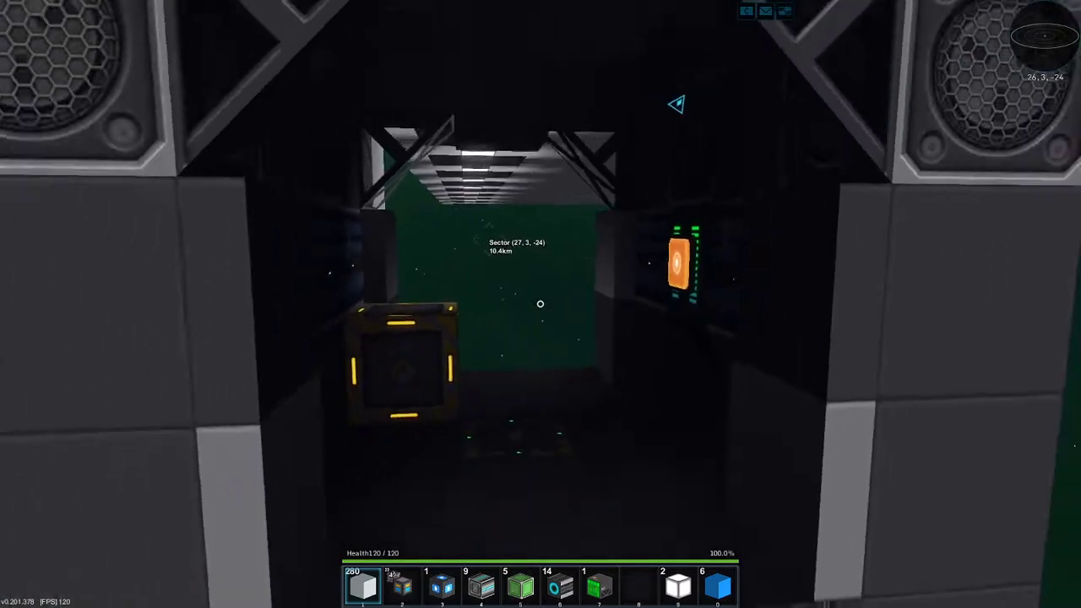
Enter build mode and switch on the orange activator above the green block in the shaft opening
key(r)
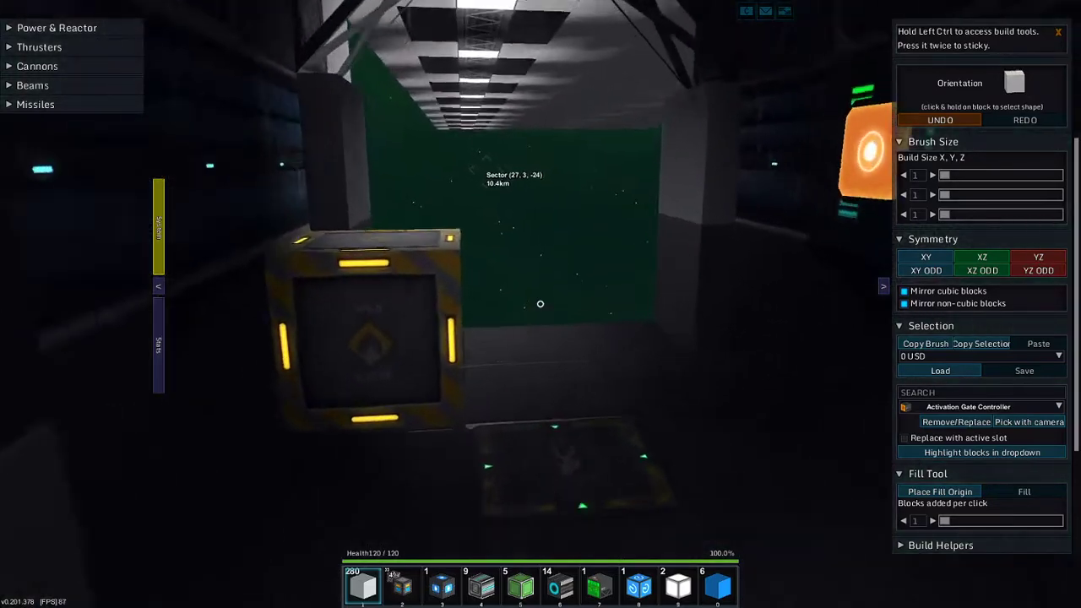
key(r)
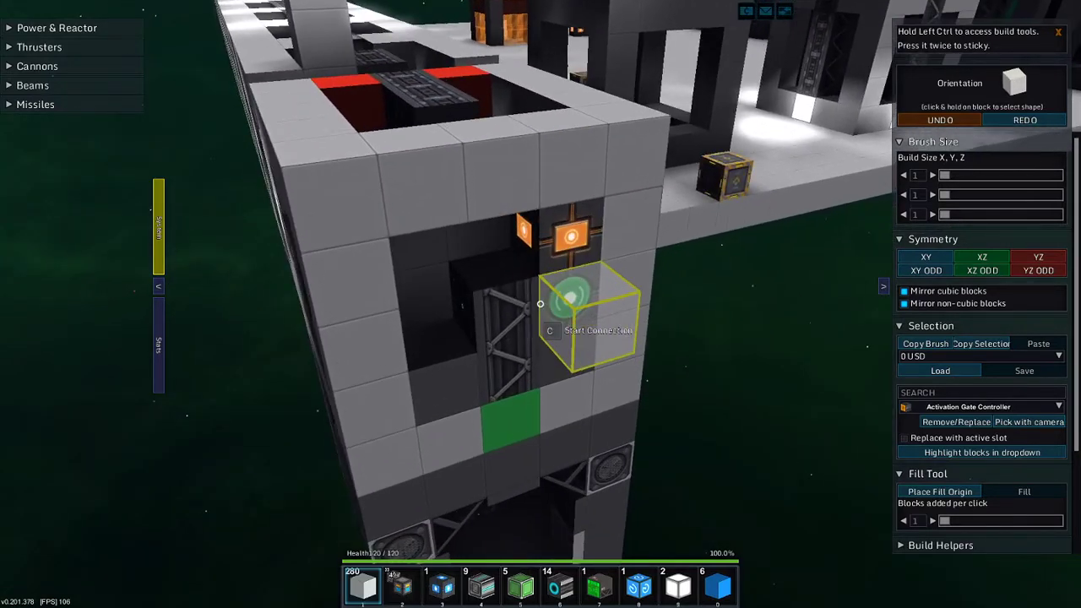
Place a Trigger (Area) Controller from the inventory on the left side of the shaft
key(i)
key(i)
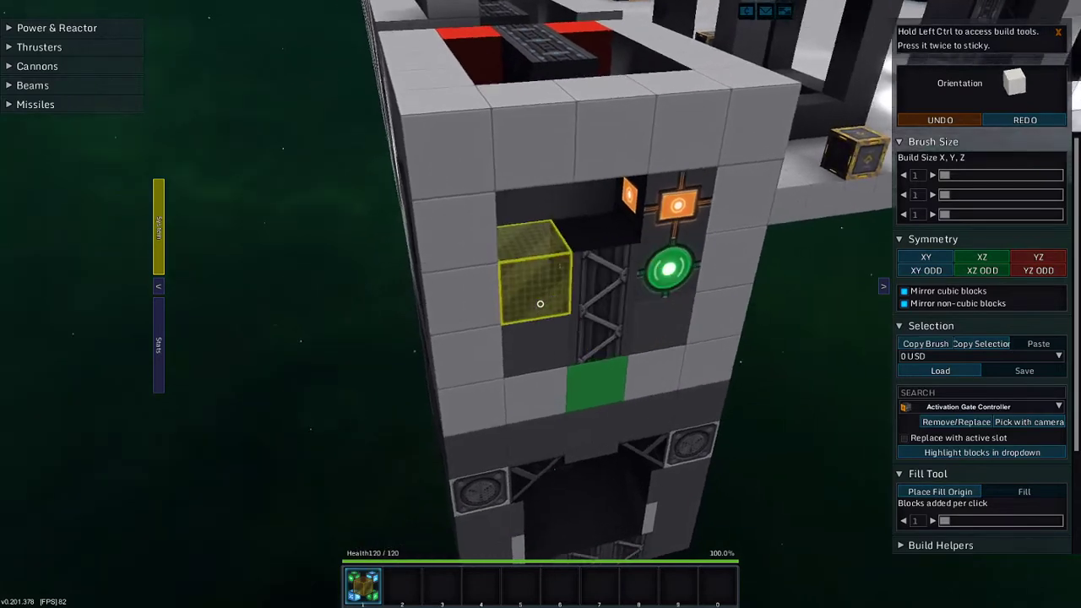
click(541, 302)
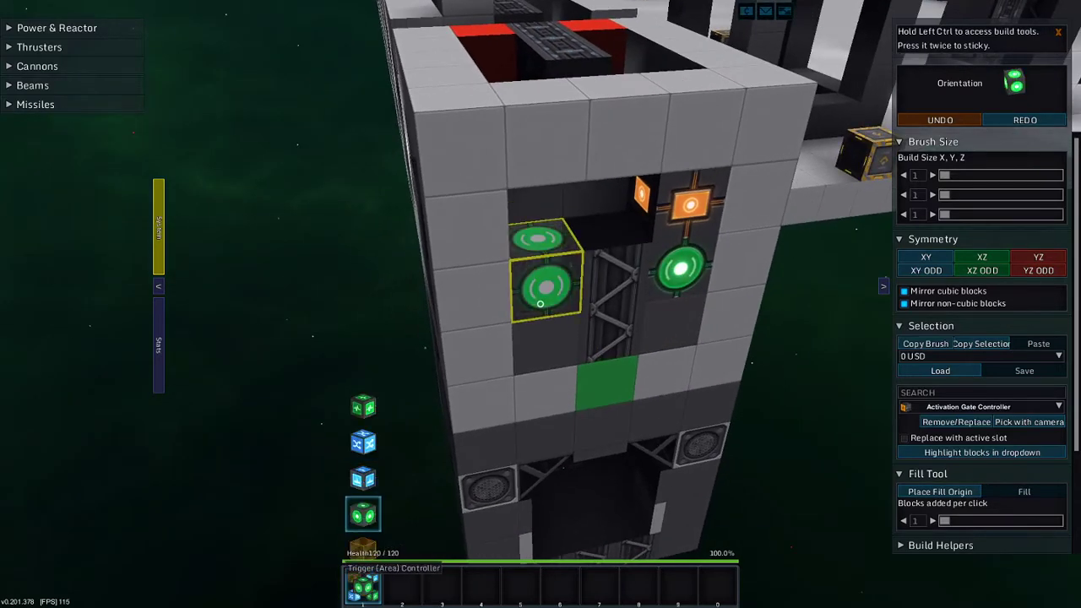
scroll(540, 303, down, 2)
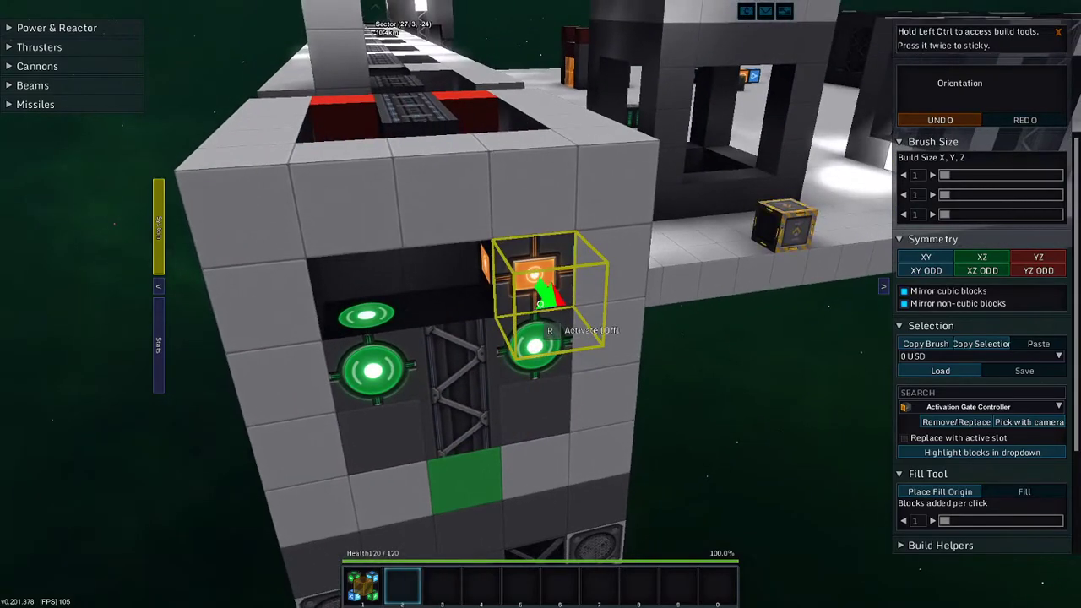
key(2)
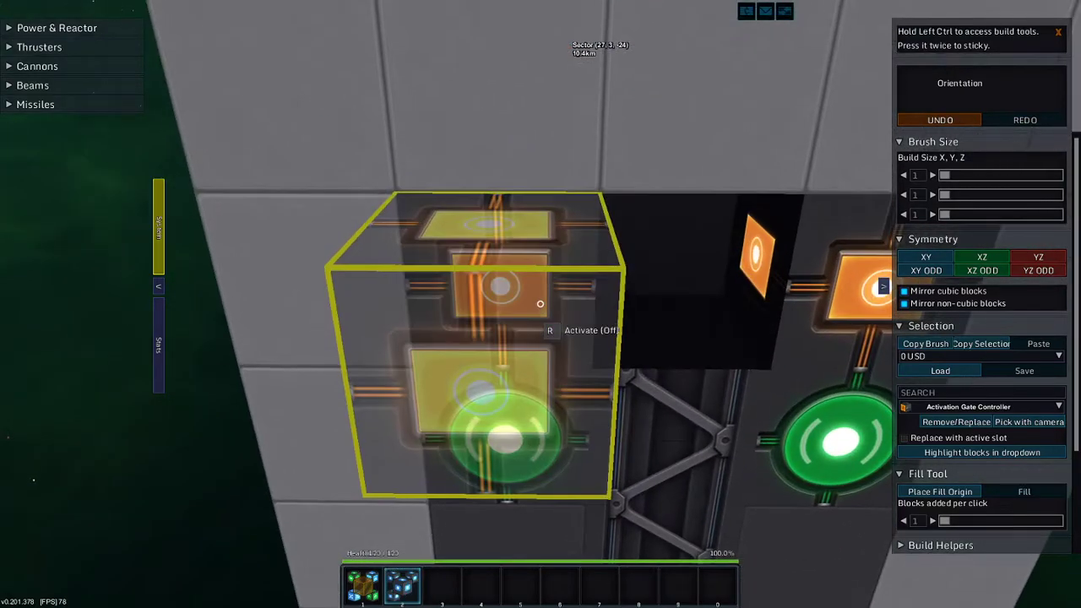
Fly through the shaft interior and back out to inspect the blocks around the opening
key(w)
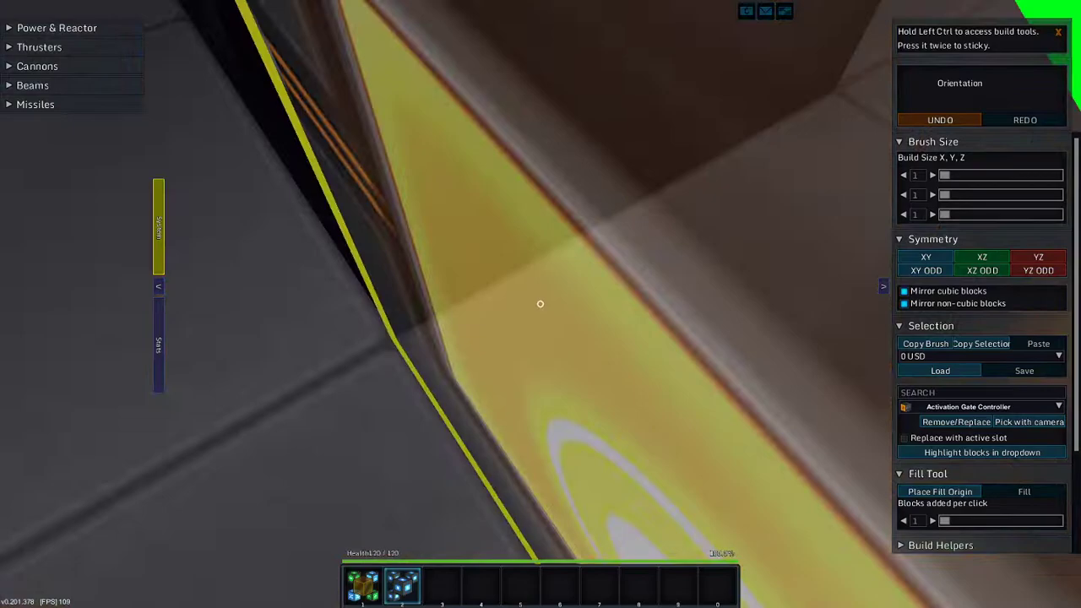
key(w)
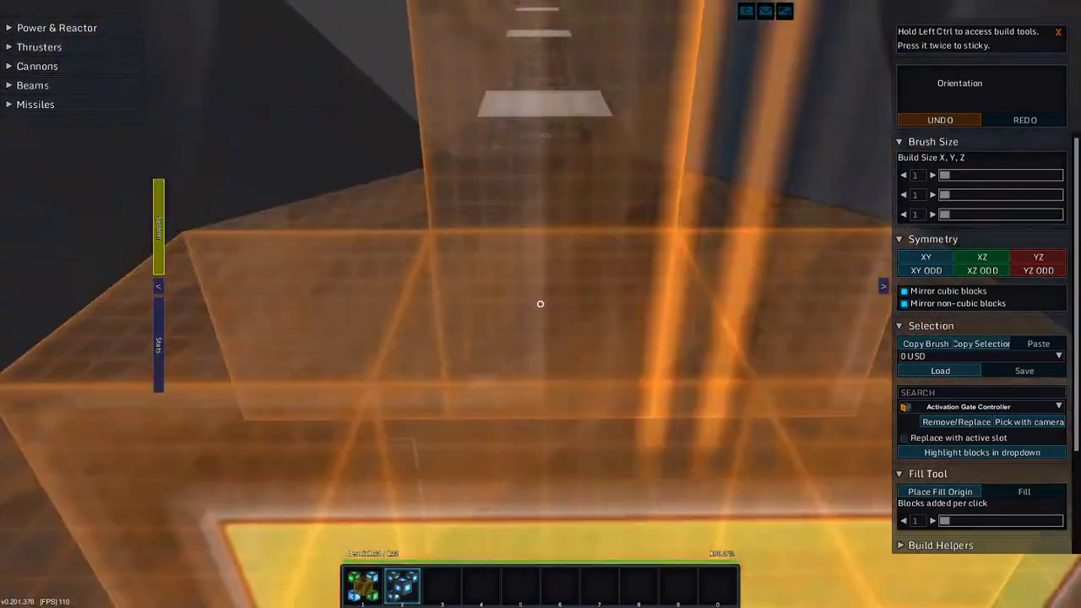
key(w)
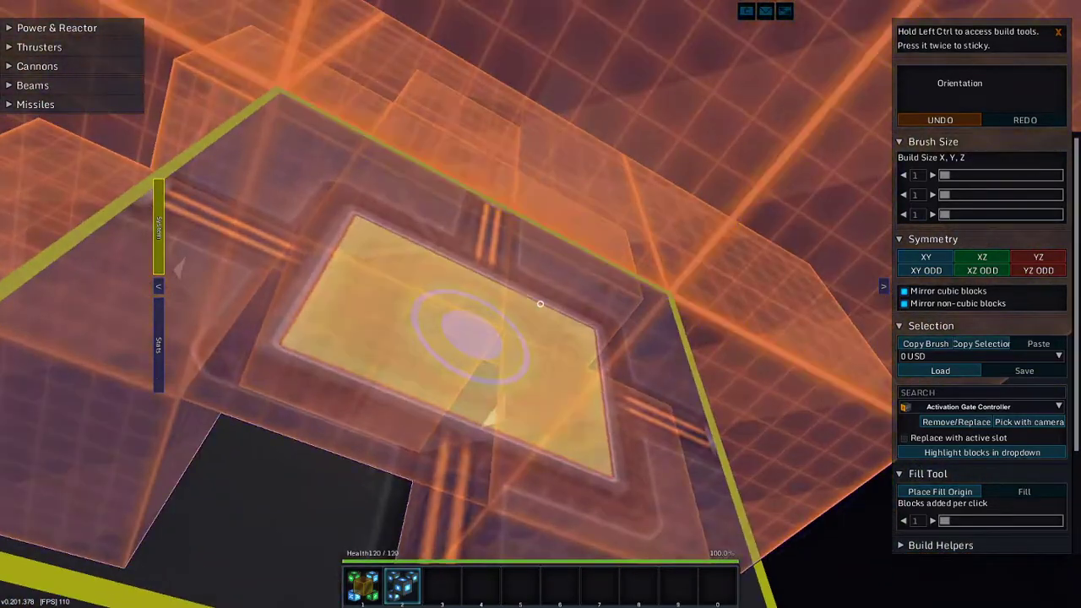
key(w)
key(w)
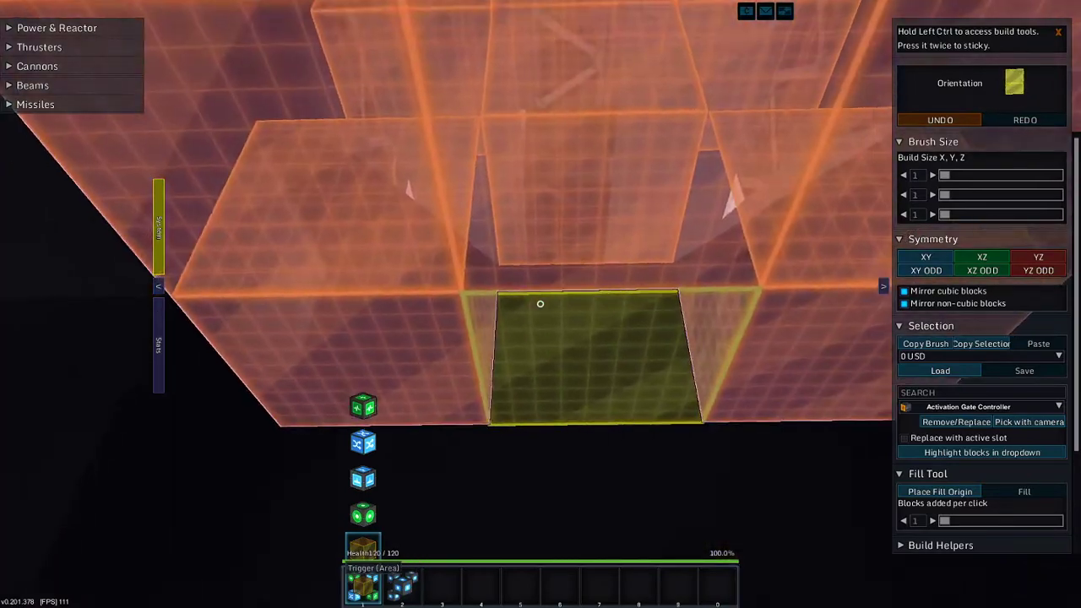
key(s)
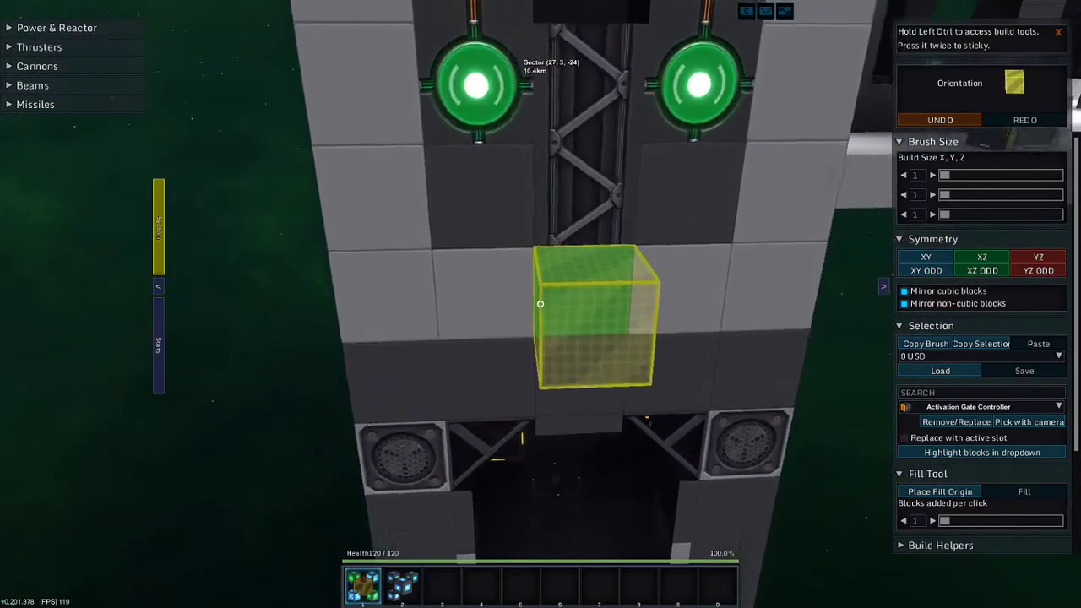
key(w)
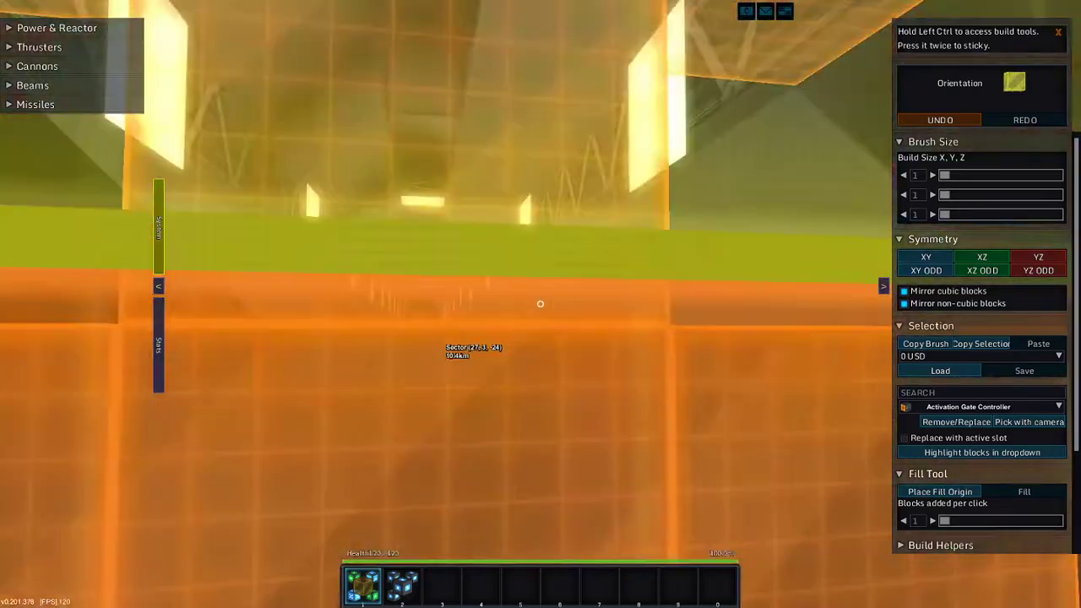
Leave build mode and walk into the elevator structure toward the orange pad
key(s)
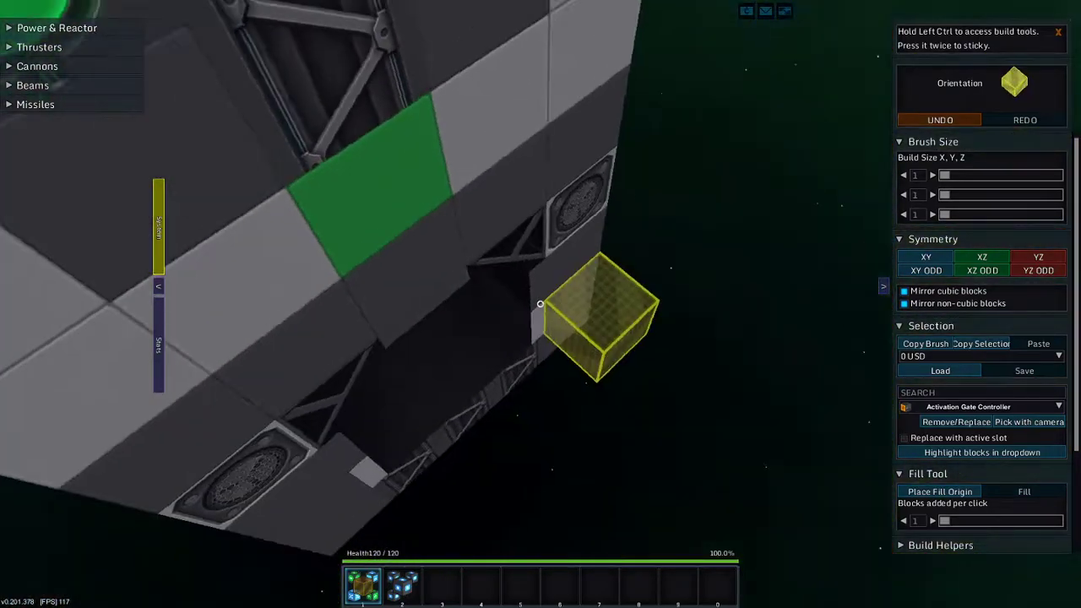
key(Escape)
key(w)
key(w)
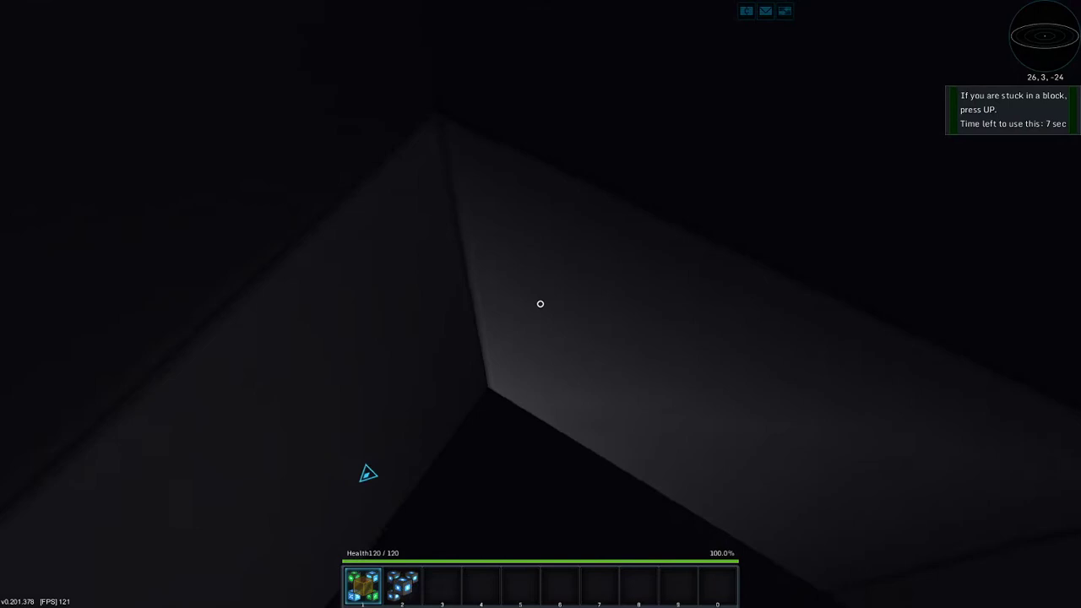
key(w)
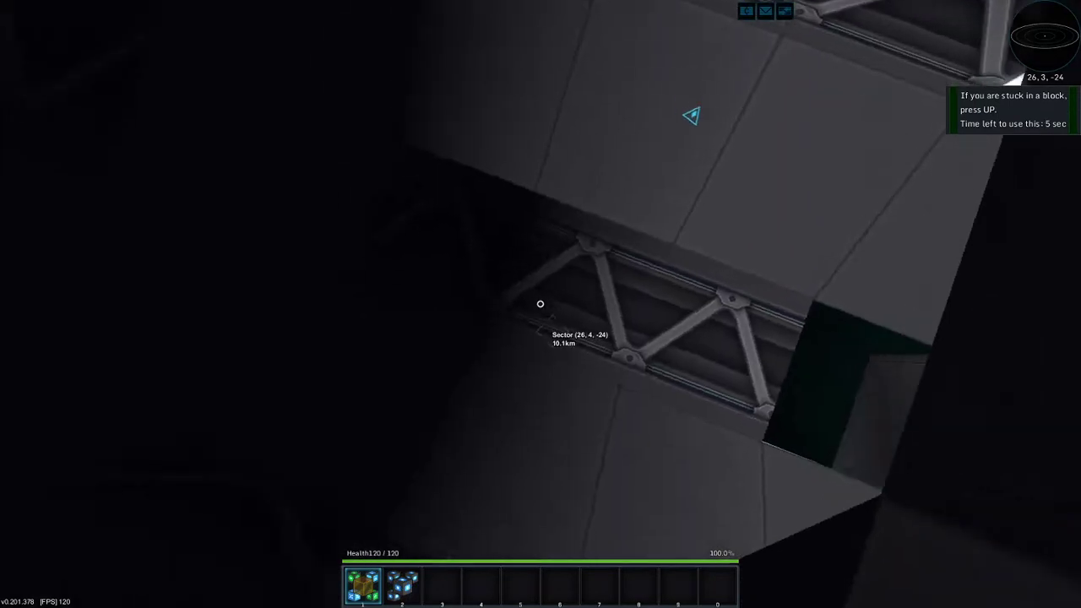
key(w)
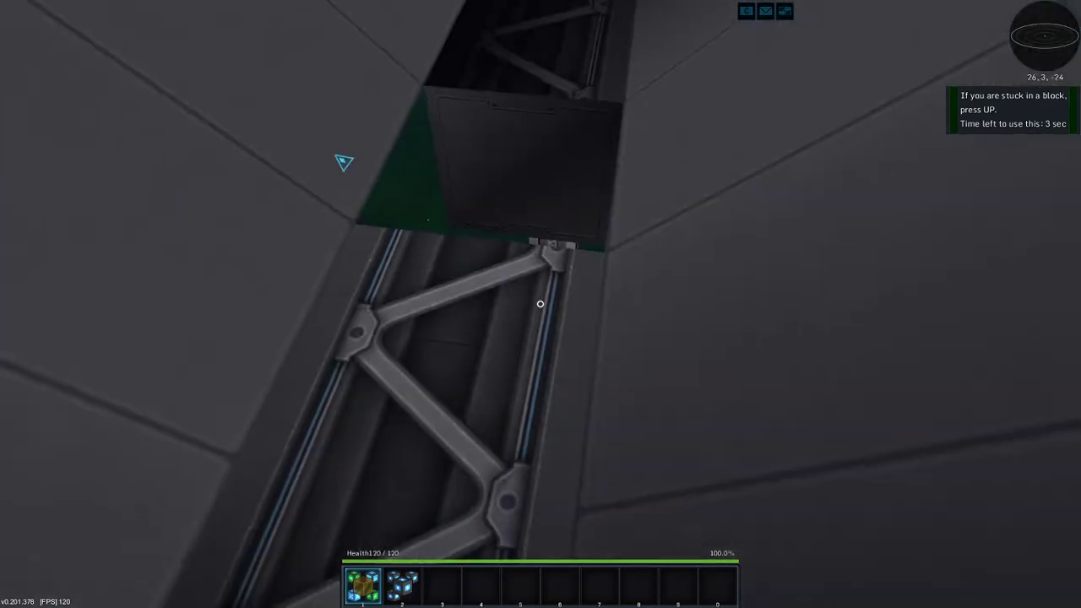
key(w)
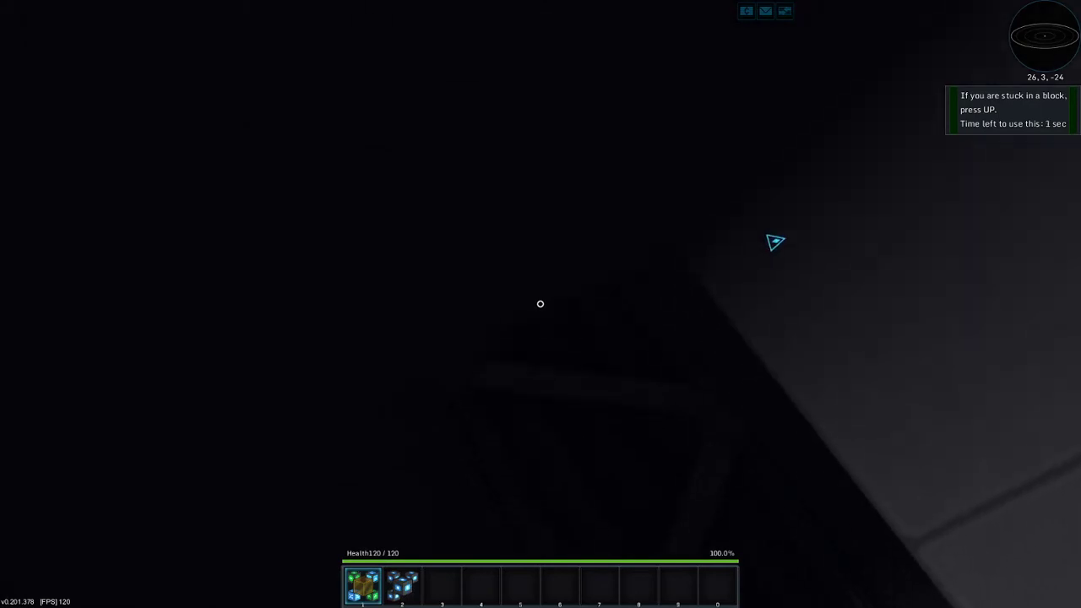
key(w)
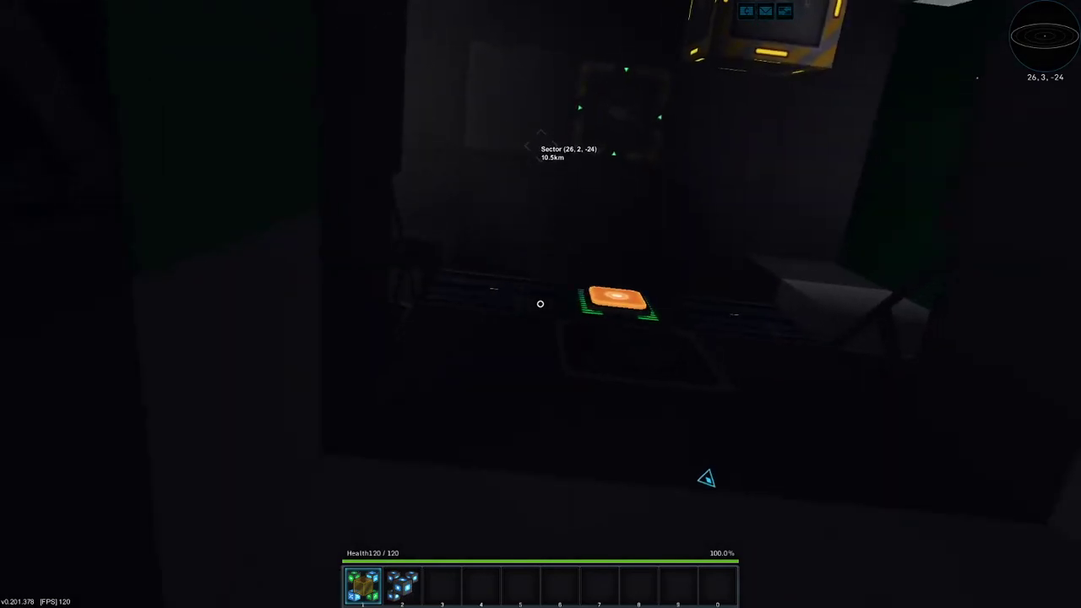
Travel along the elevator corridor in the gravity field, then return to the shaft opening
key(w)
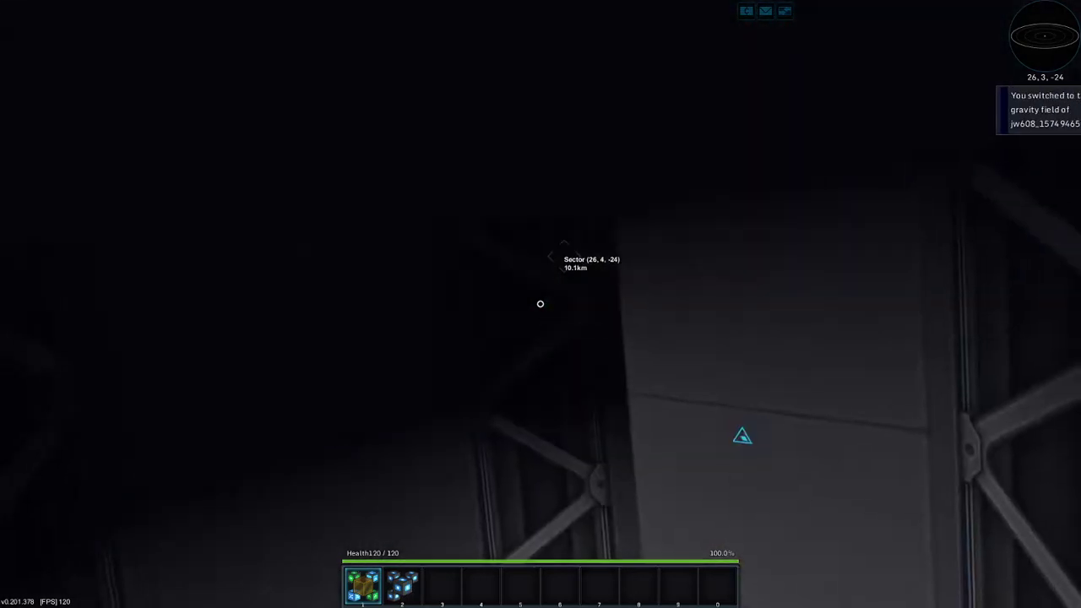
key(w)
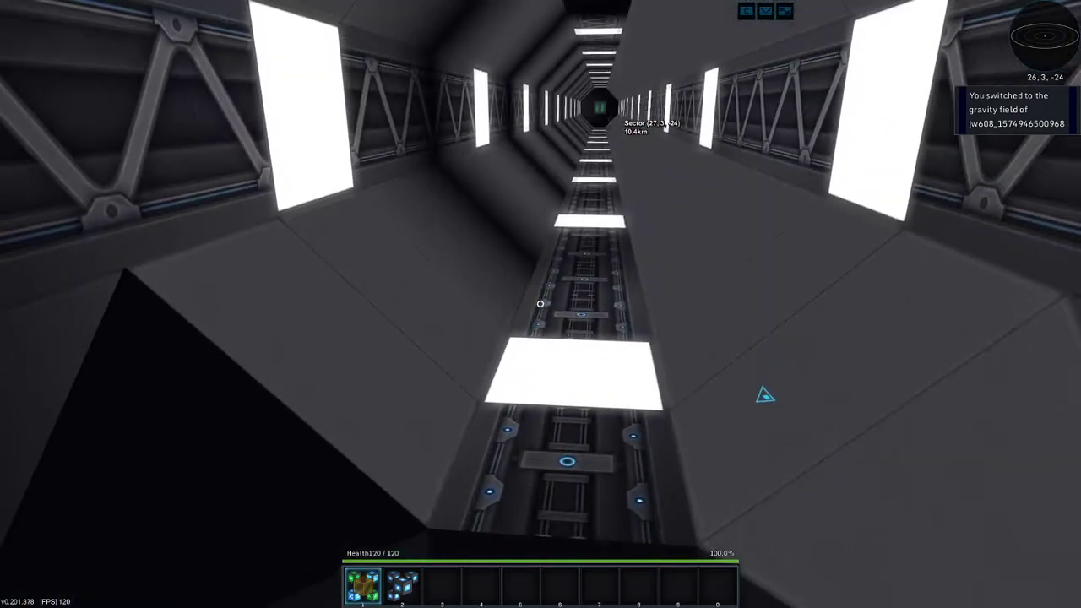
key(w)
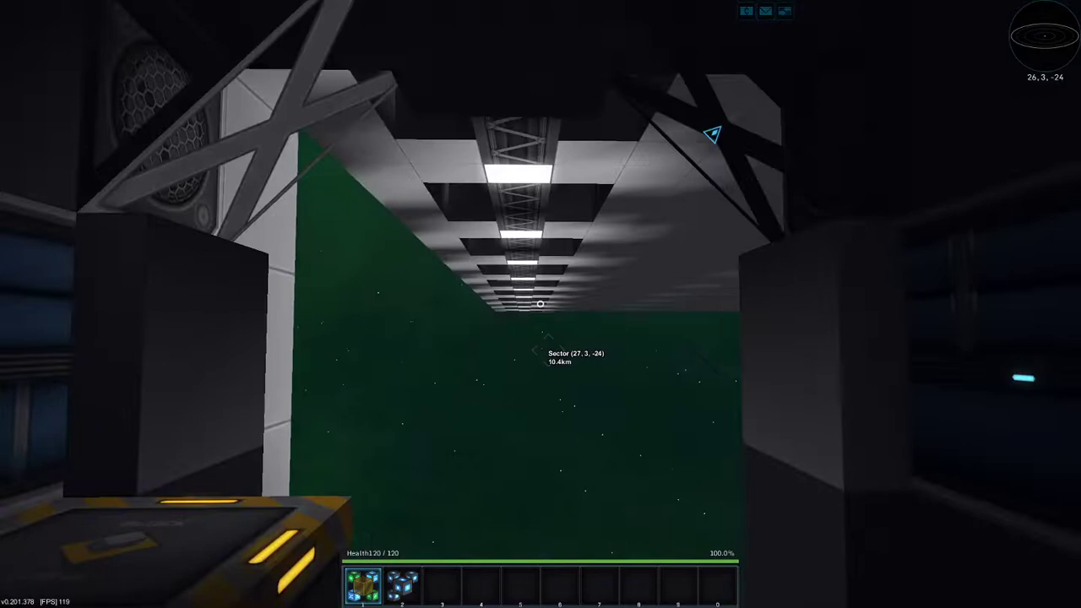
key(w)
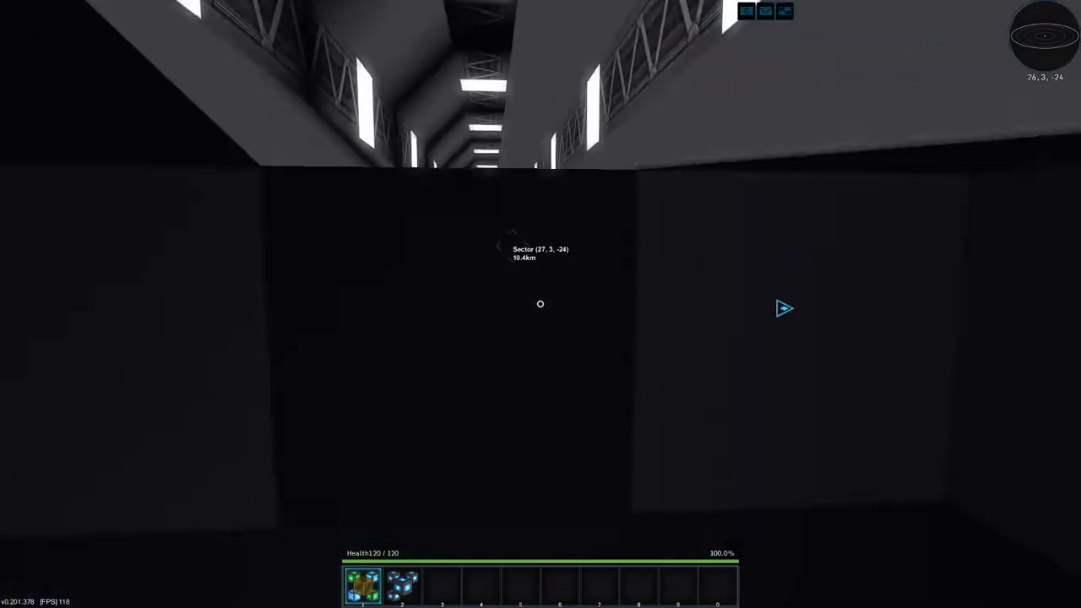
key(w)
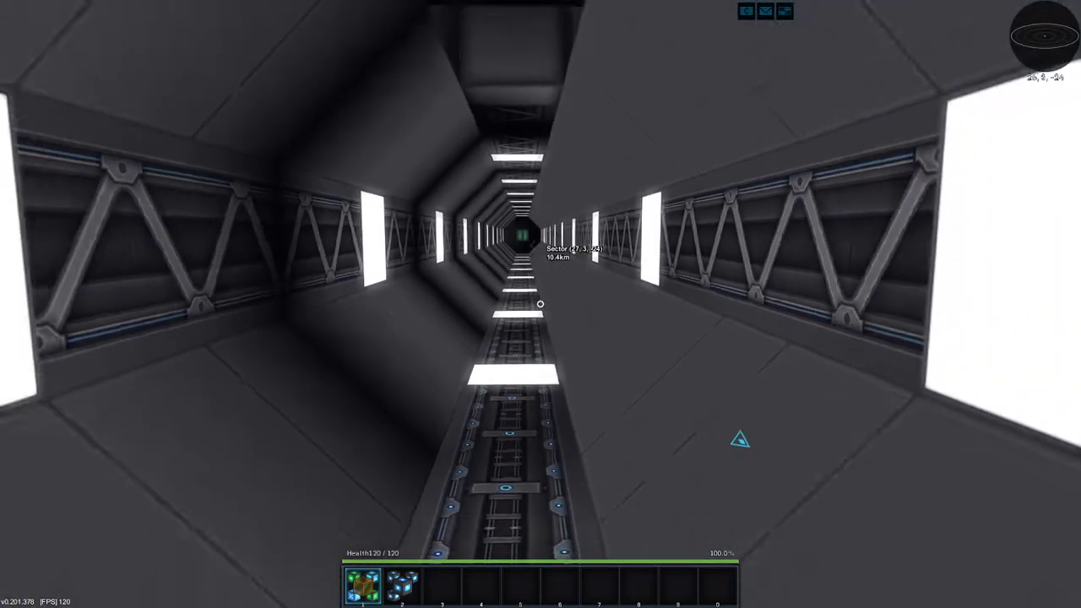
key(w)
key(w)
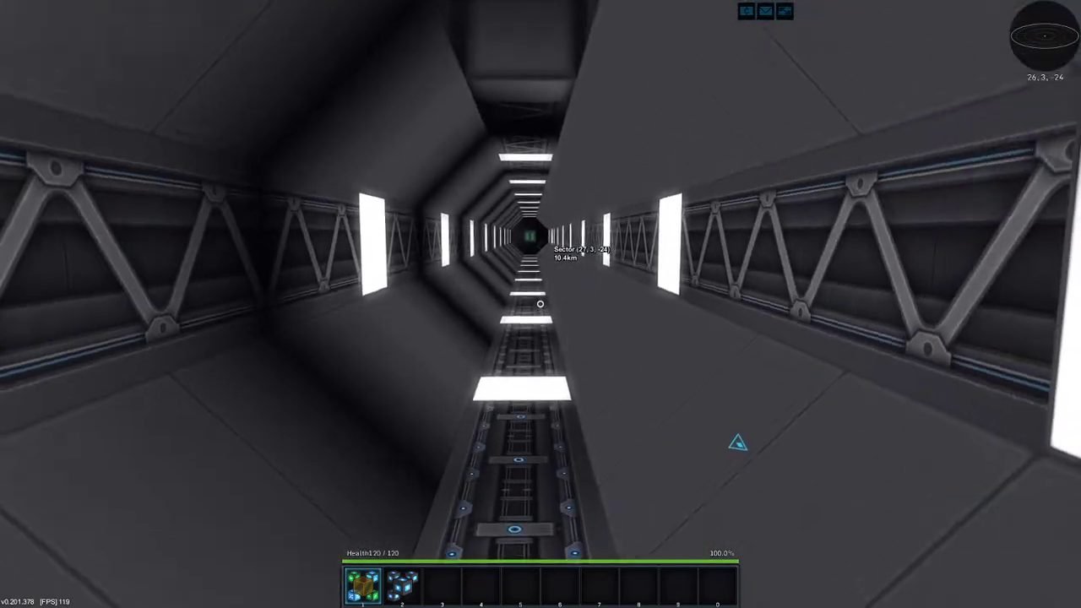
key(w)
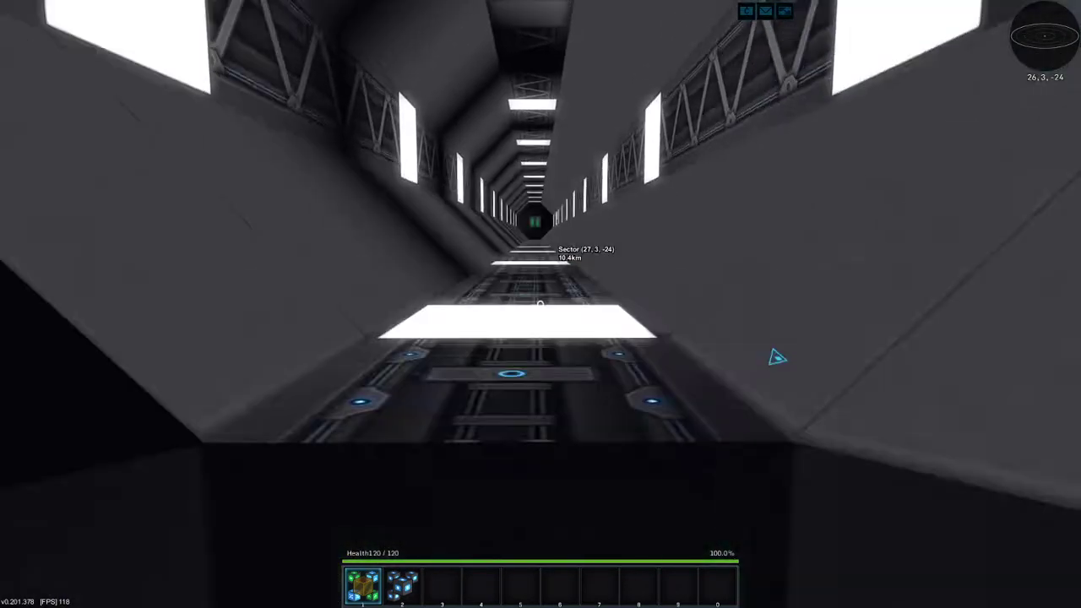
key(w)
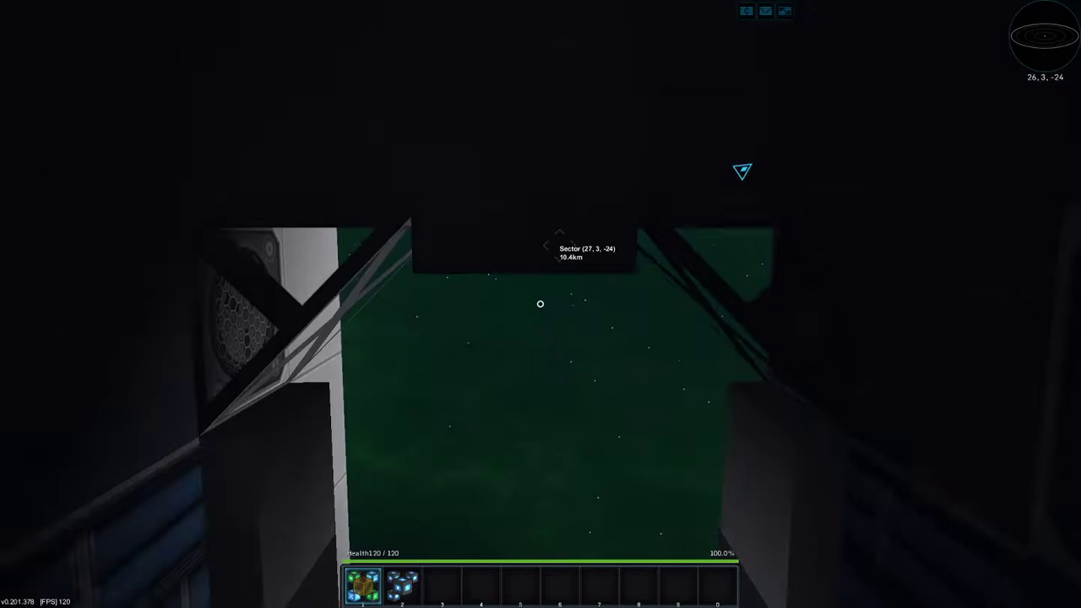
key(w)
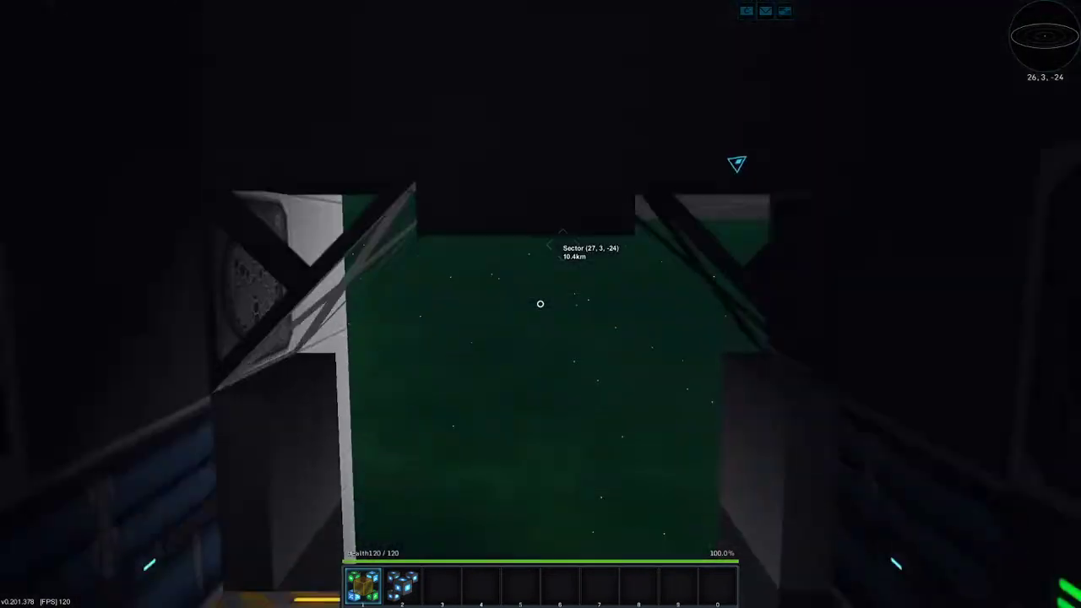
key(w)
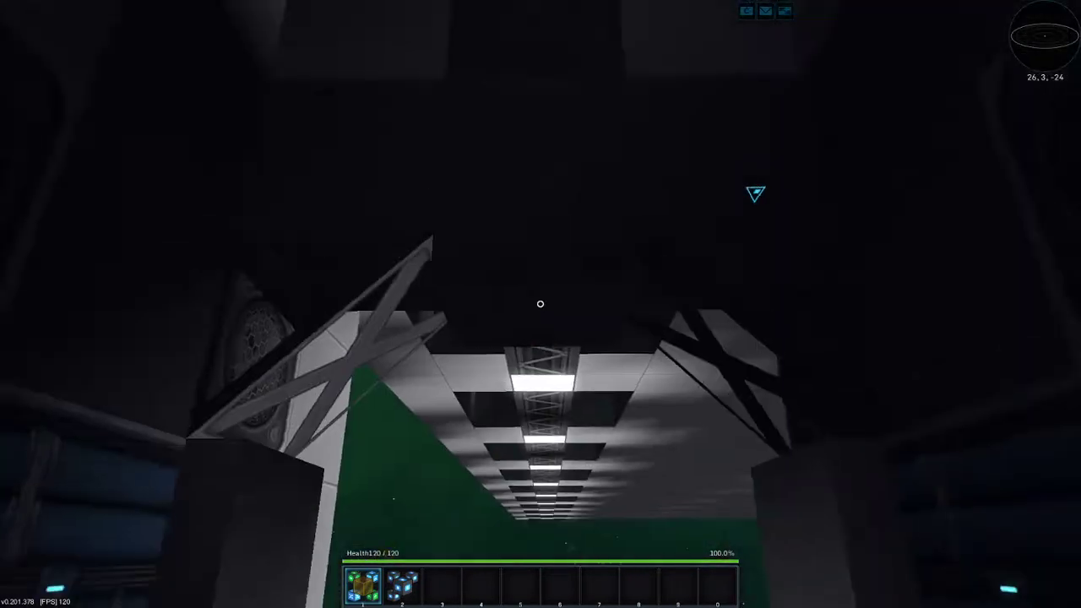
Resume building, then place a Gravity Unit in the recess beside the rail and remove it
key(r)
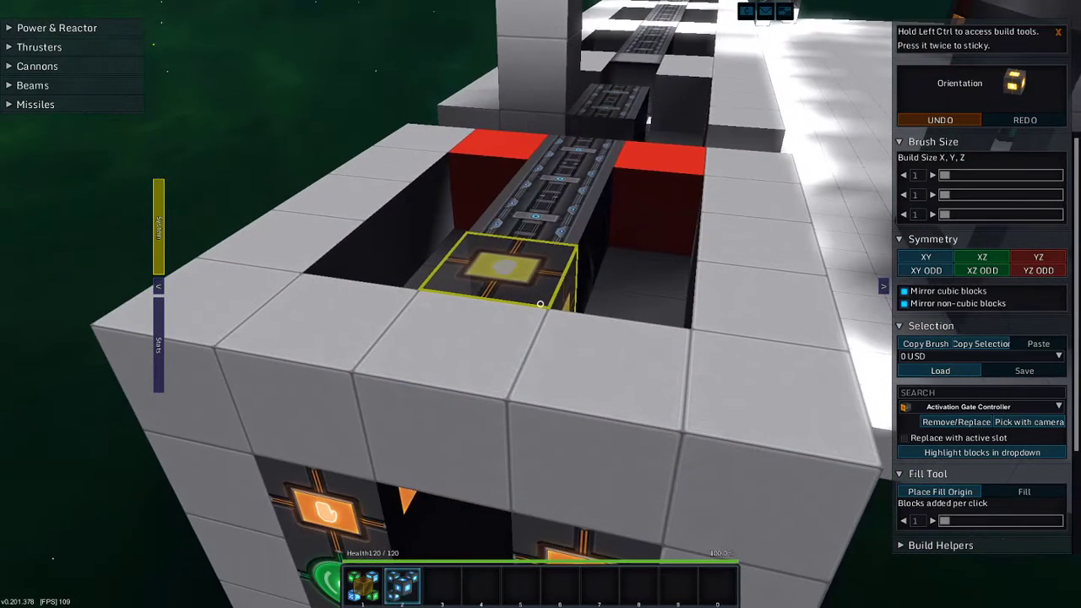
key(i)
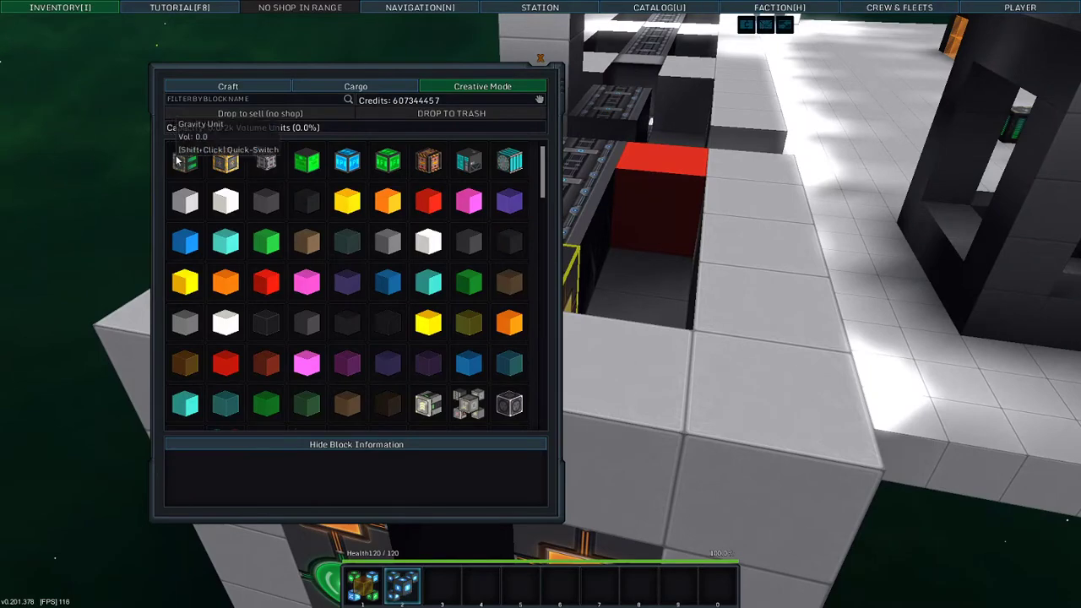
key(i)
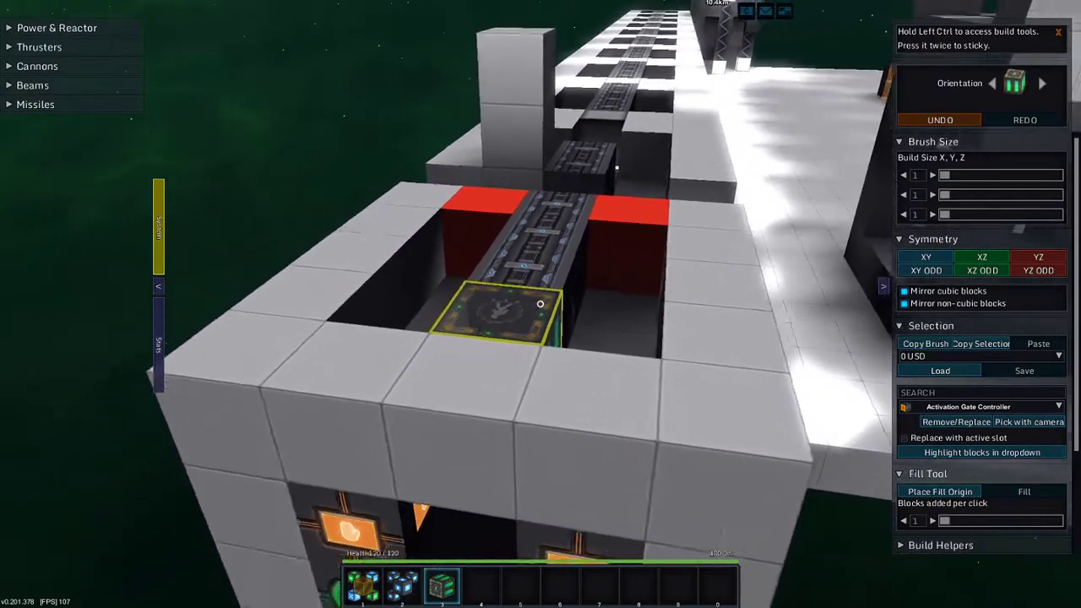
click(540, 304)
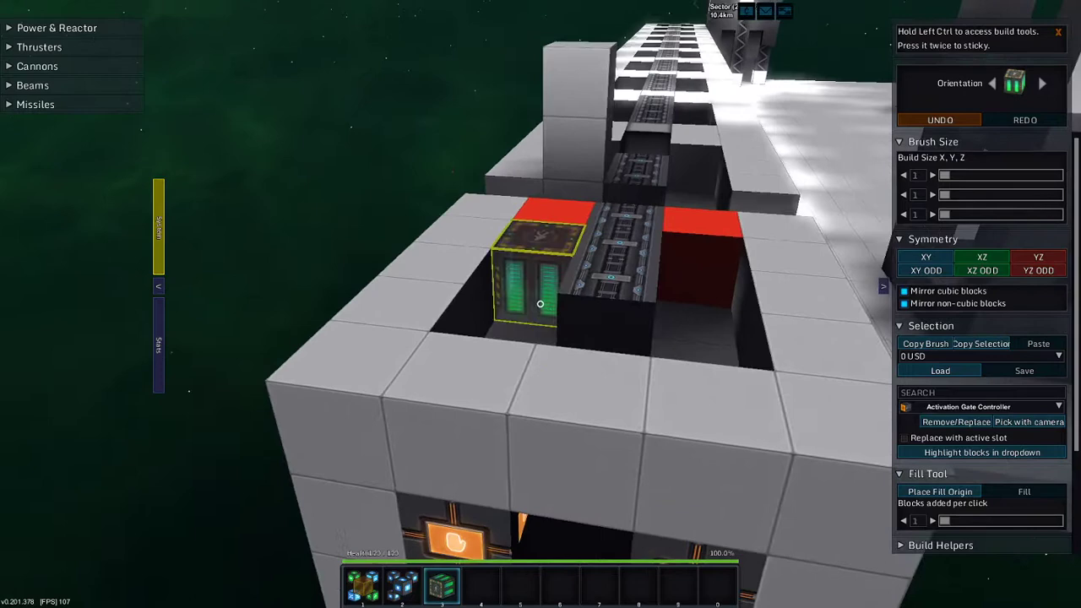
right_click(541, 304)
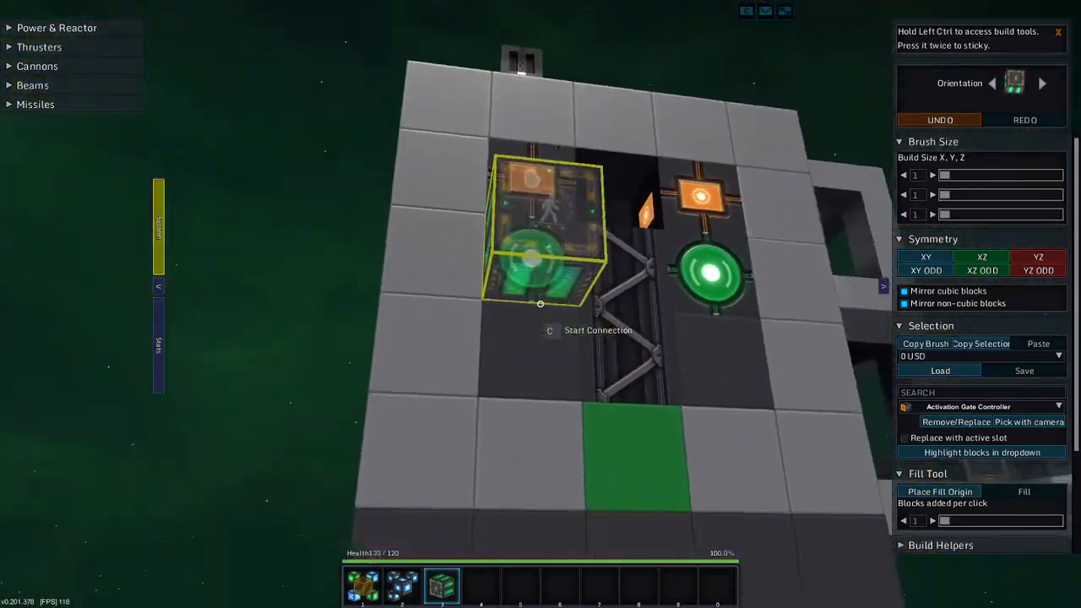
Place an AND-Signal logic block on top of the elevator shaft
key(w)
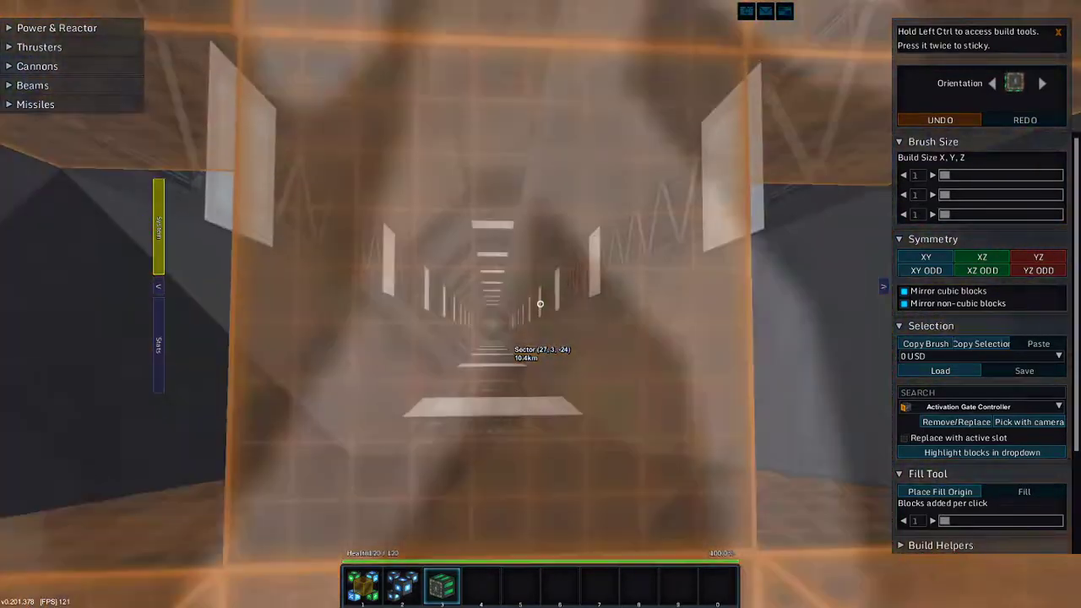
key(w)
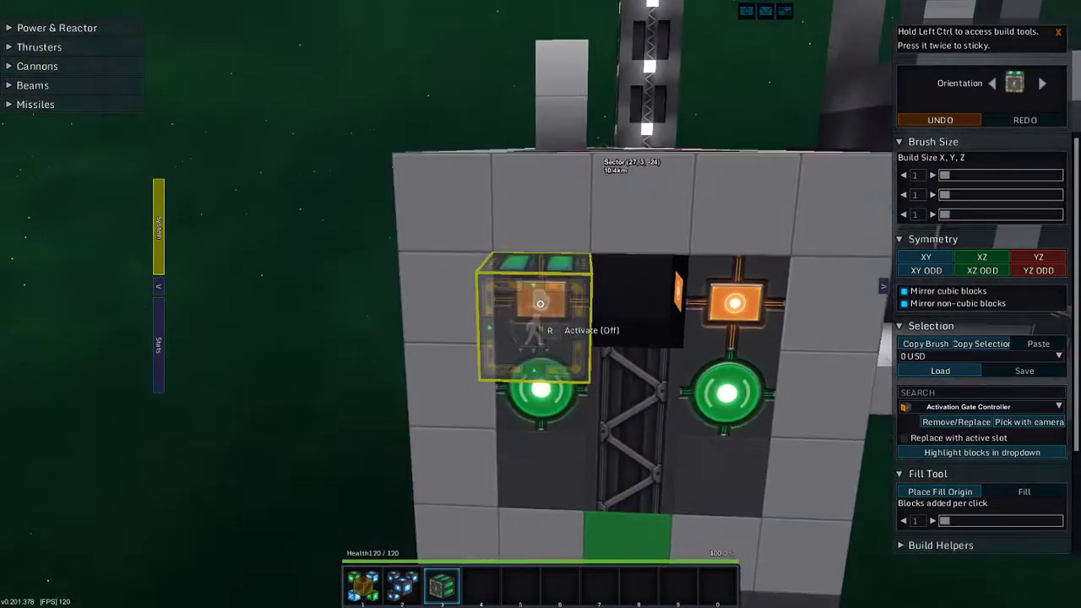
key(s)
key(i)
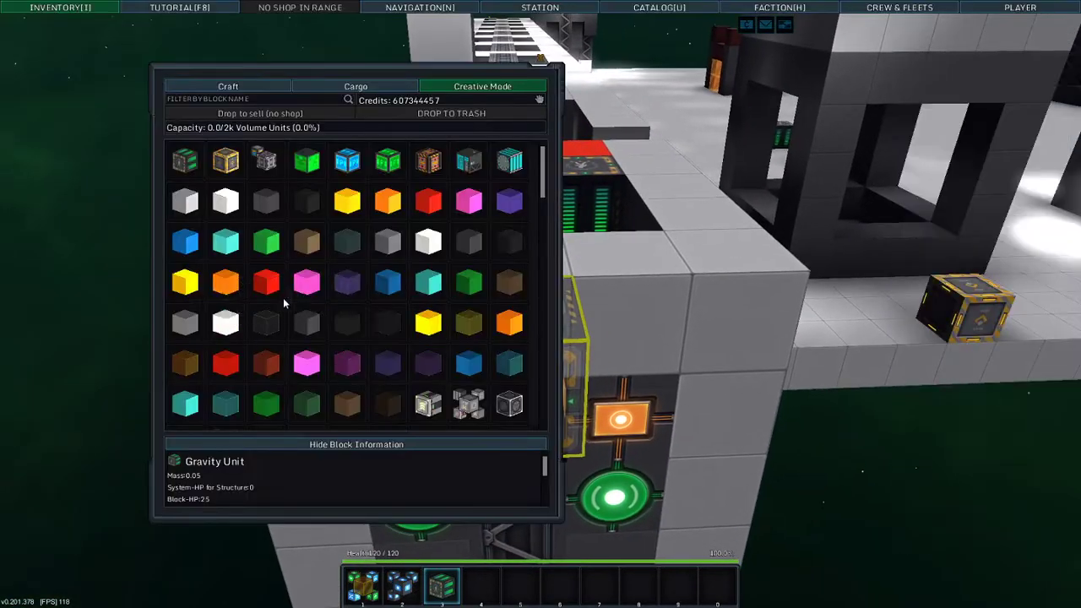
scroll(283, 297, down, 2)
scroll(380, 312, down, 2)
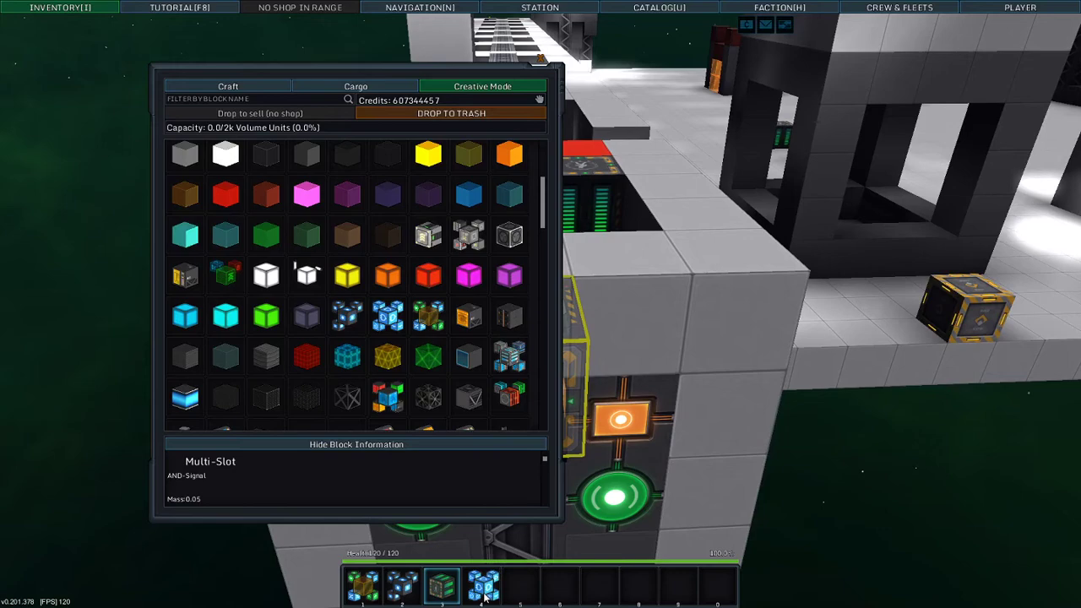
key(i)
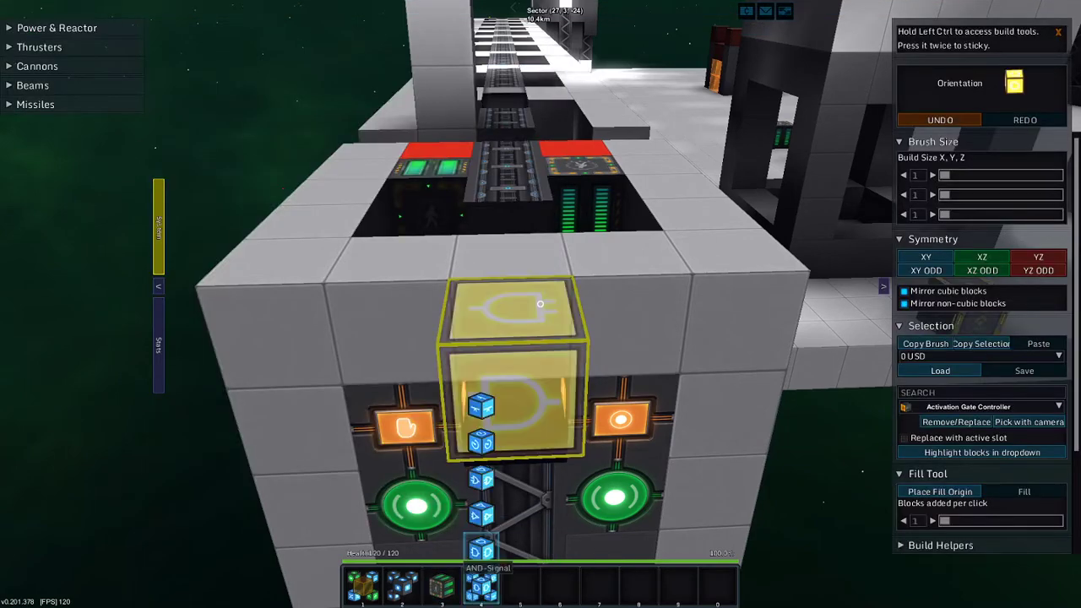
key(w)
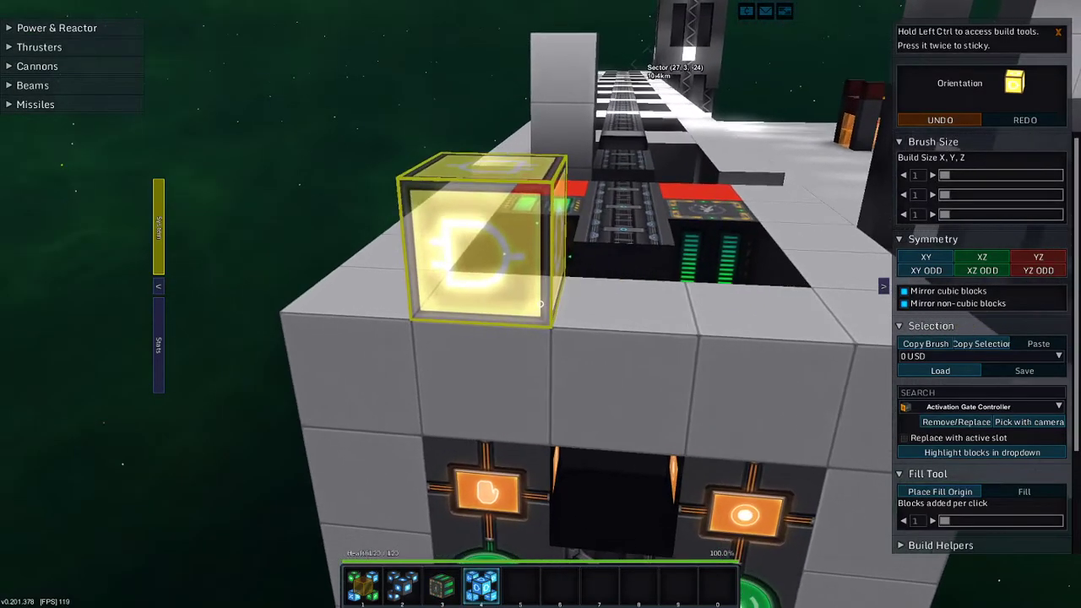
key(w)
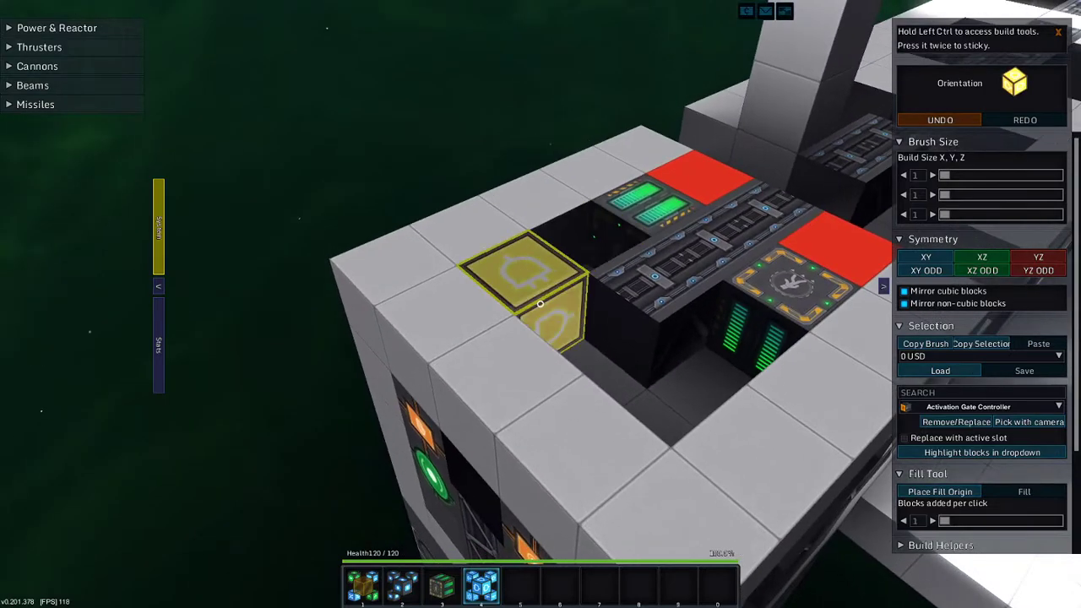
click(541, 305)
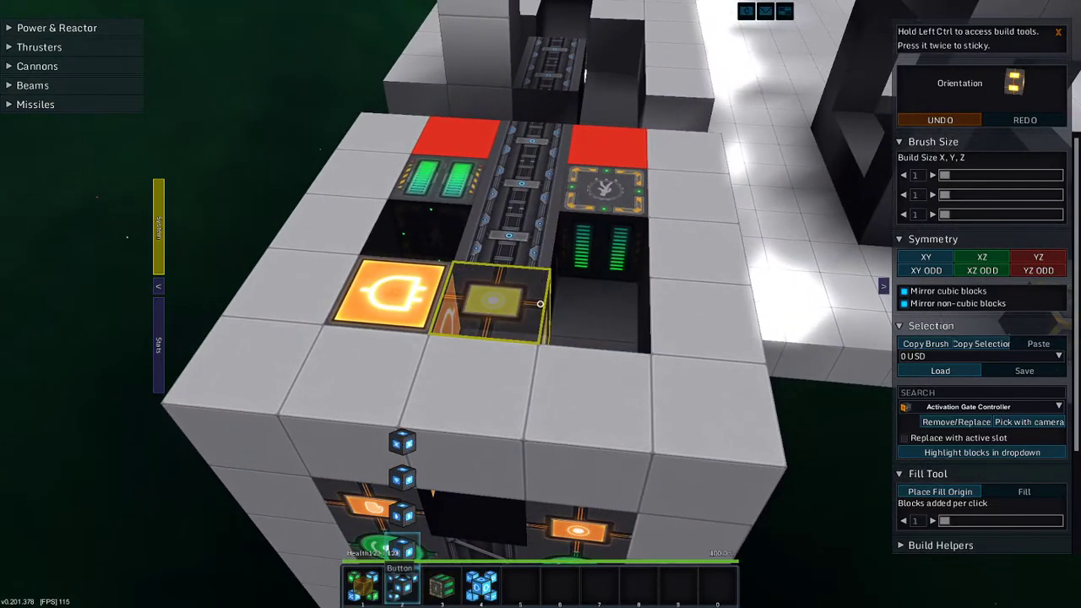
Circle the shaft top to inspect the new logic blocks and the front panel
key(w)
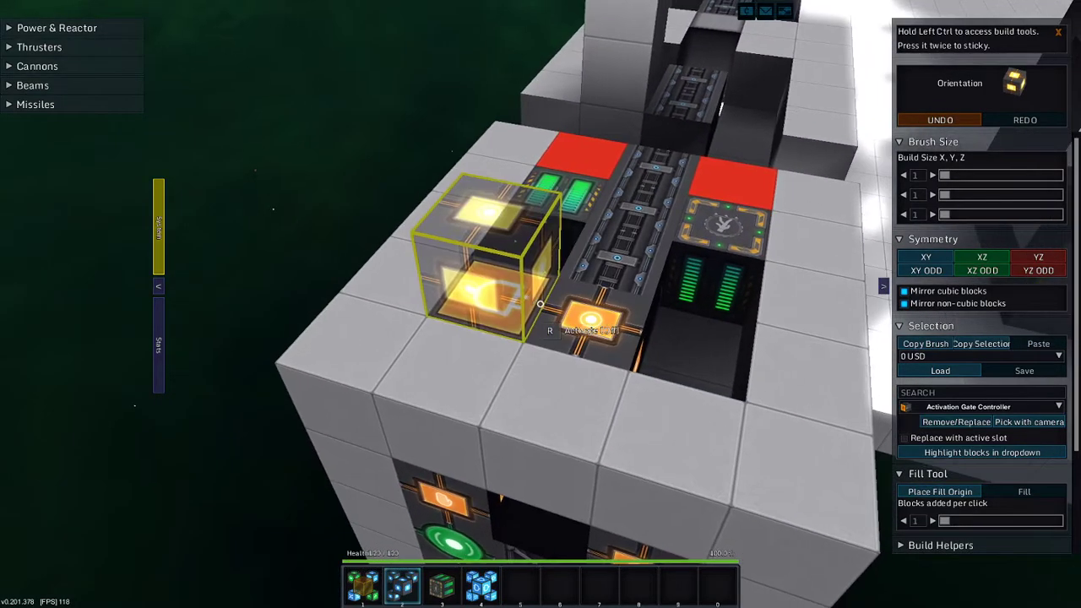
key(w)
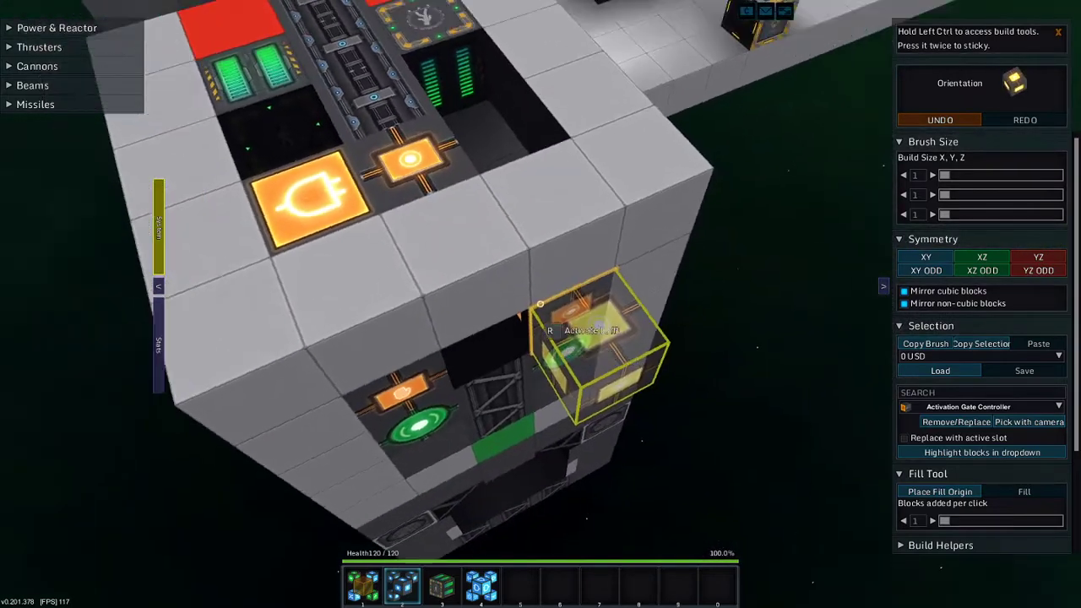
key(w)
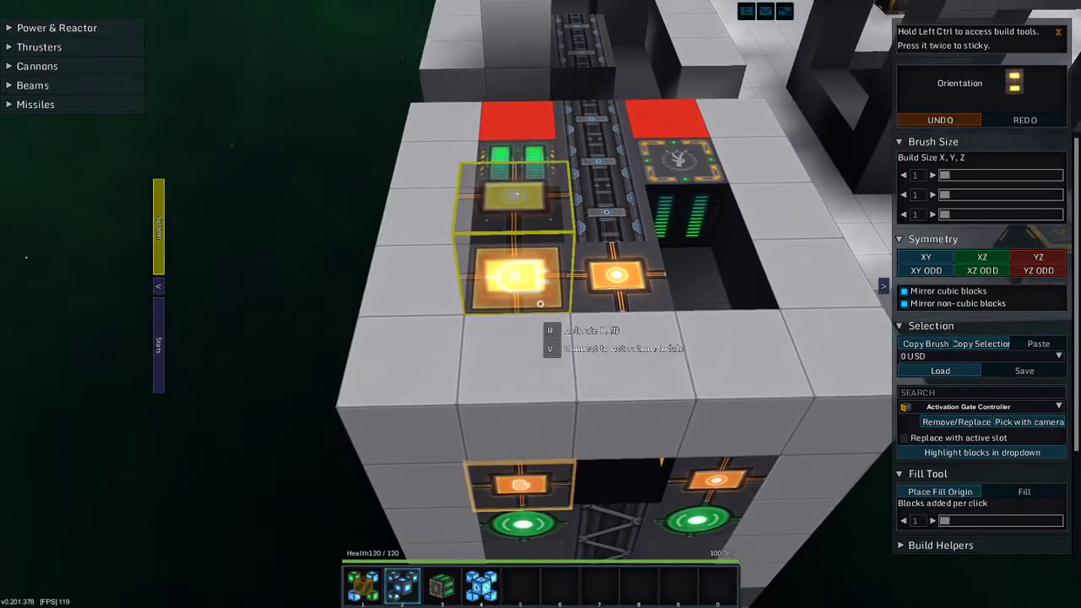
key(w)
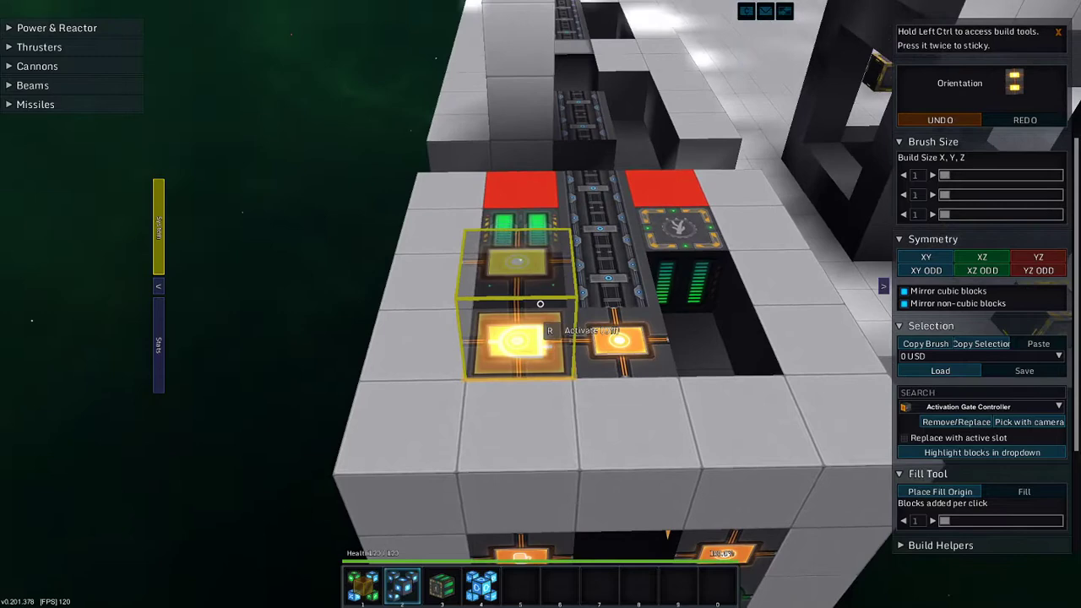
key(w)
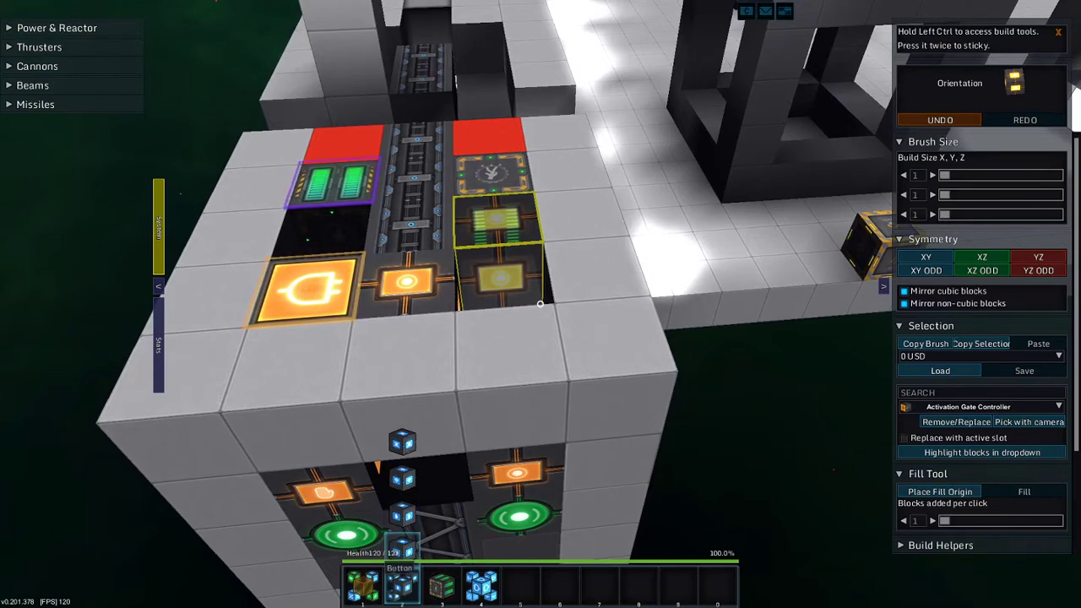
key(w)
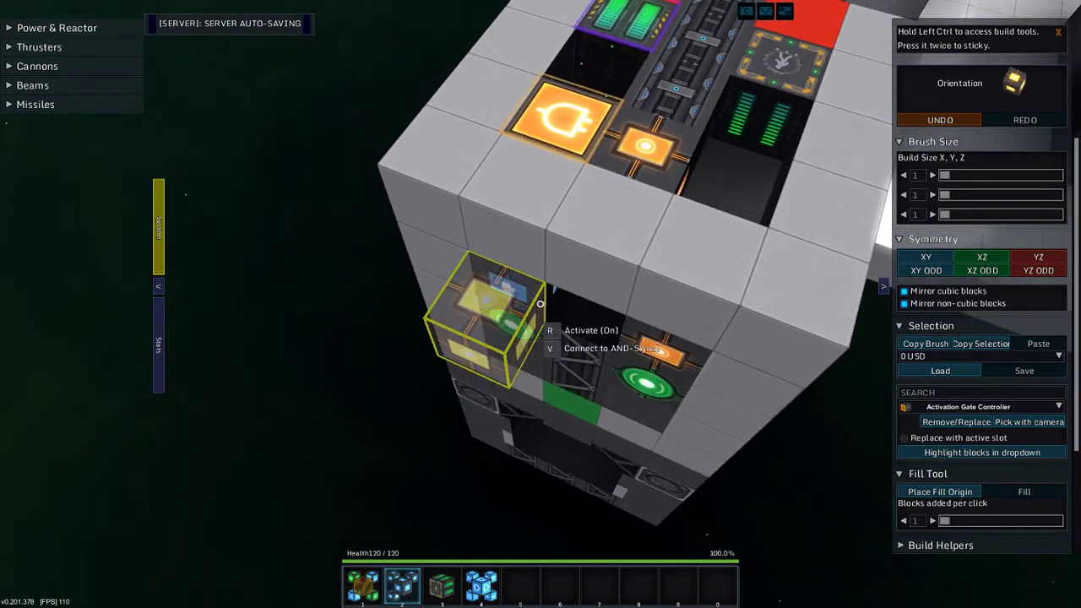
key(a)
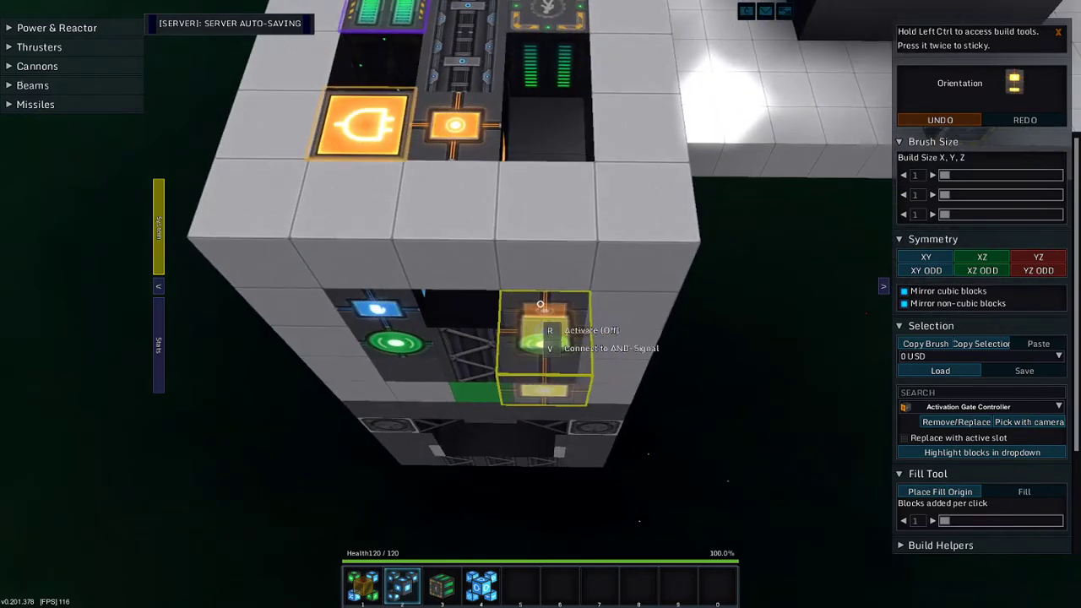
key(w)
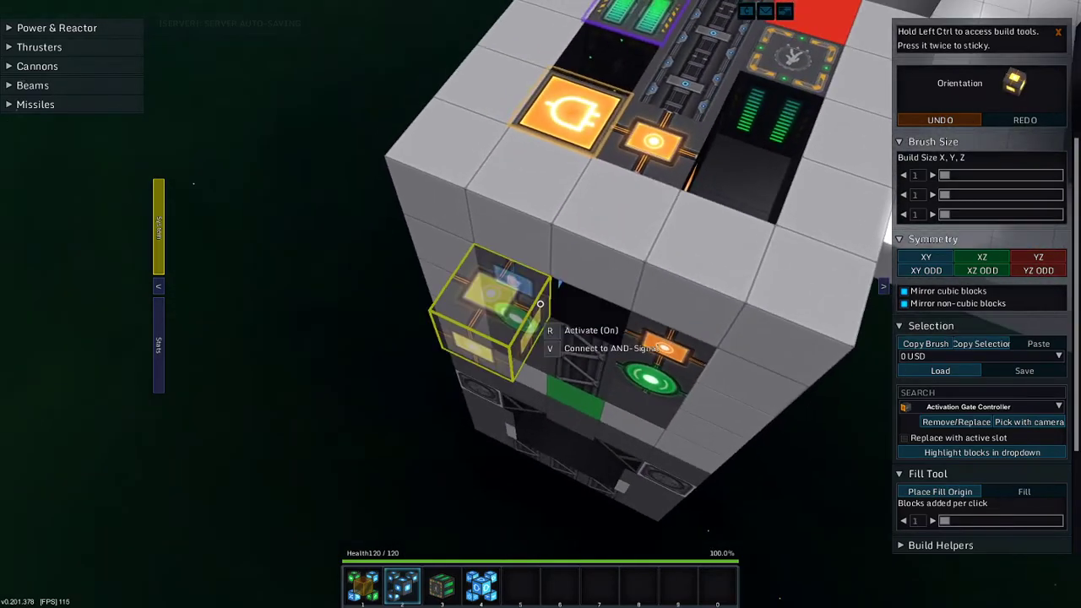
Fly into the elevator shaft and back out to view the front panel
key(w)
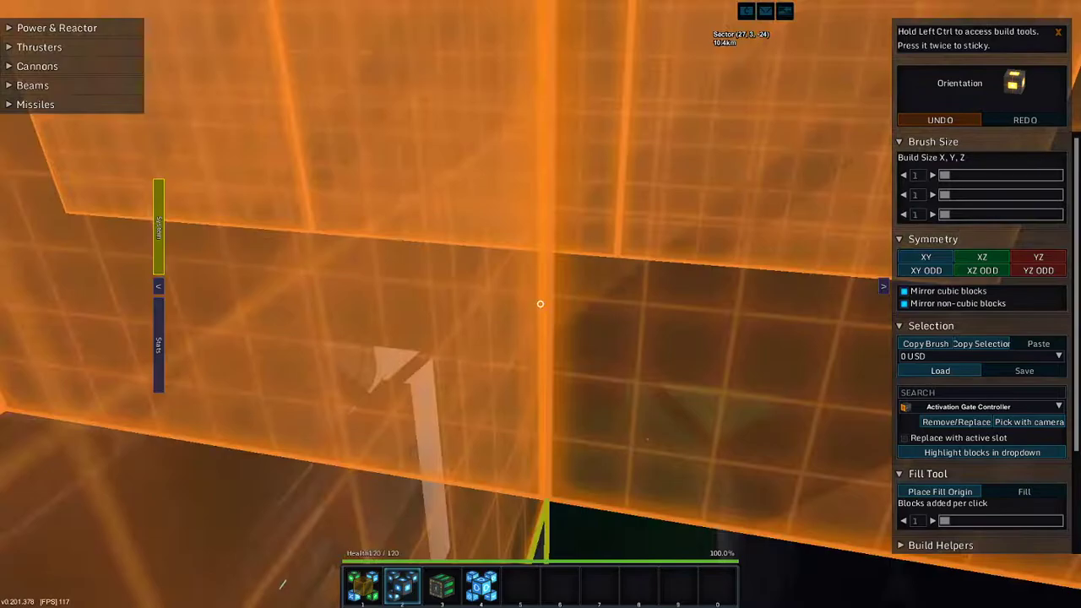
key(s)
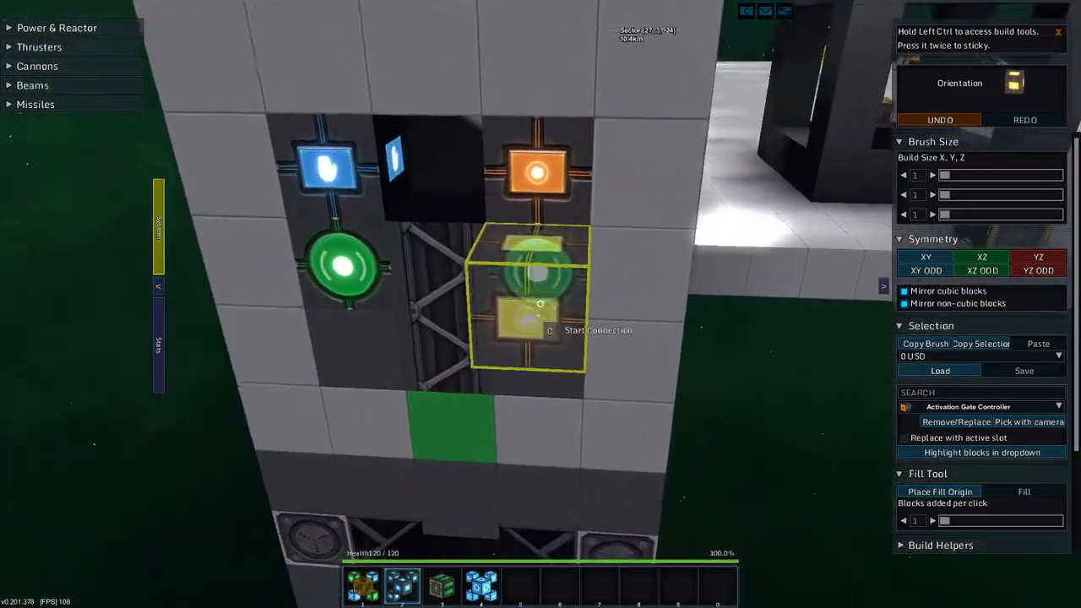
key(w)
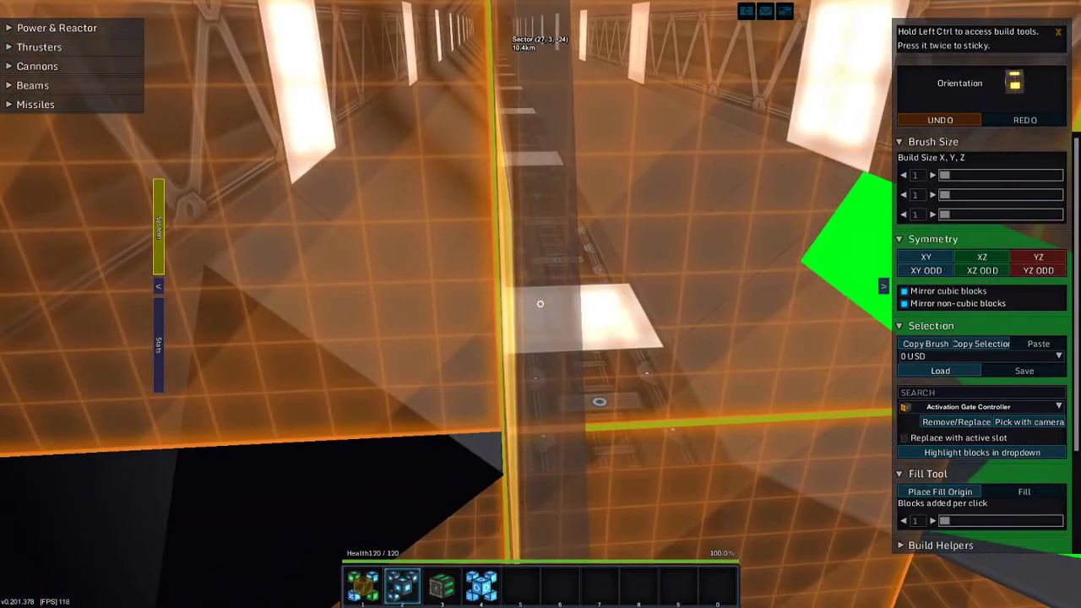
key(w)
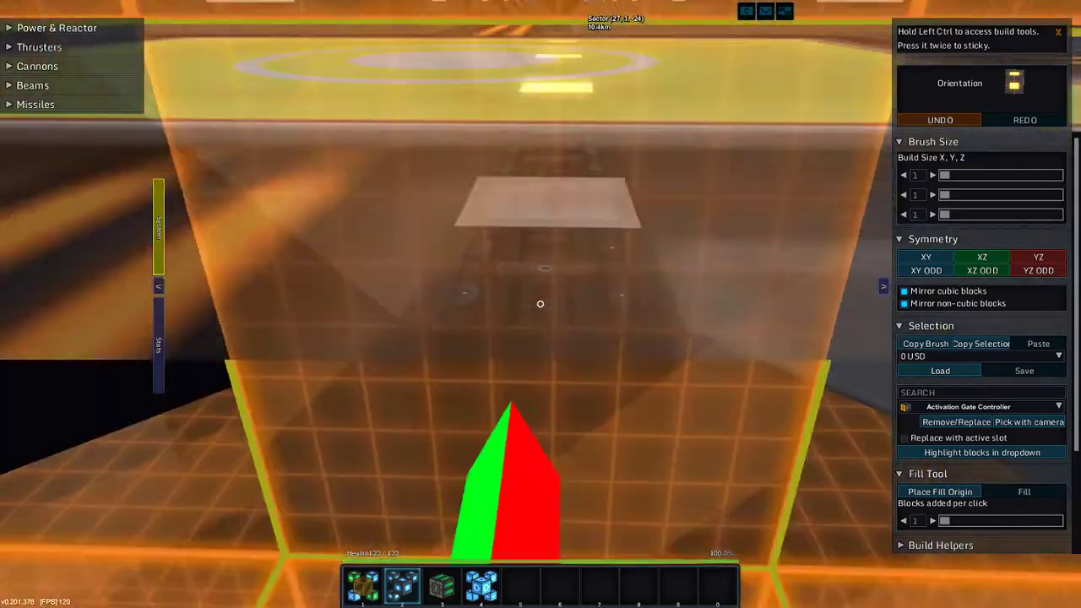
key(s)
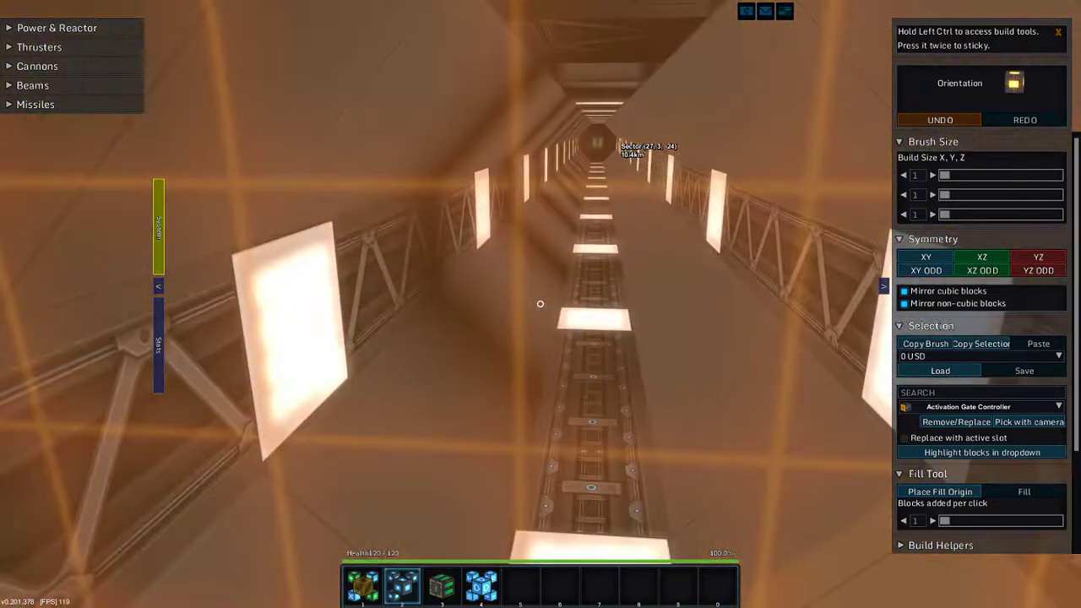
key(s)
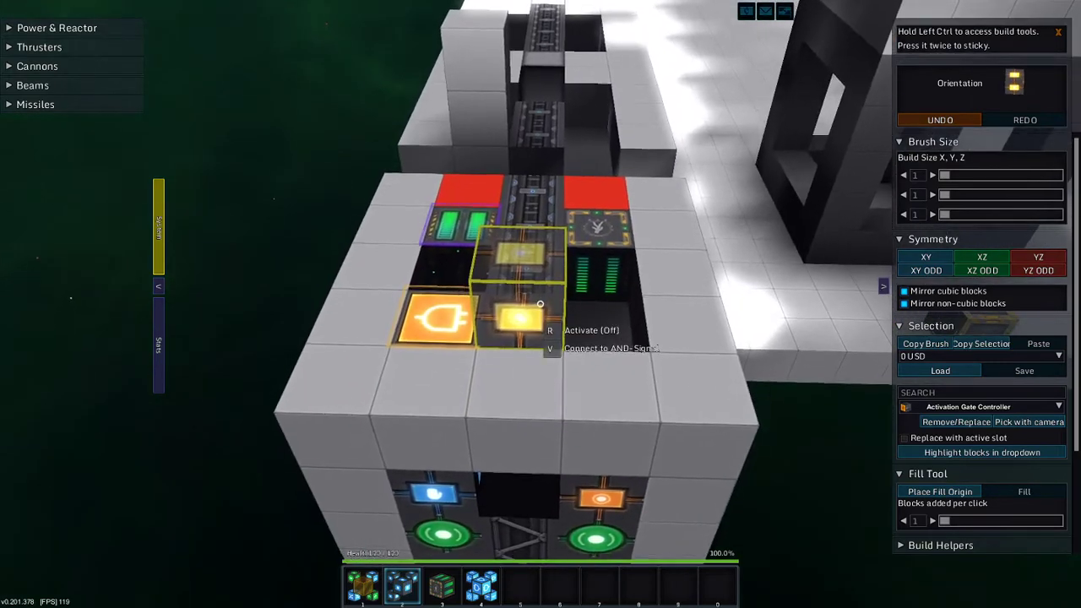
key(s)
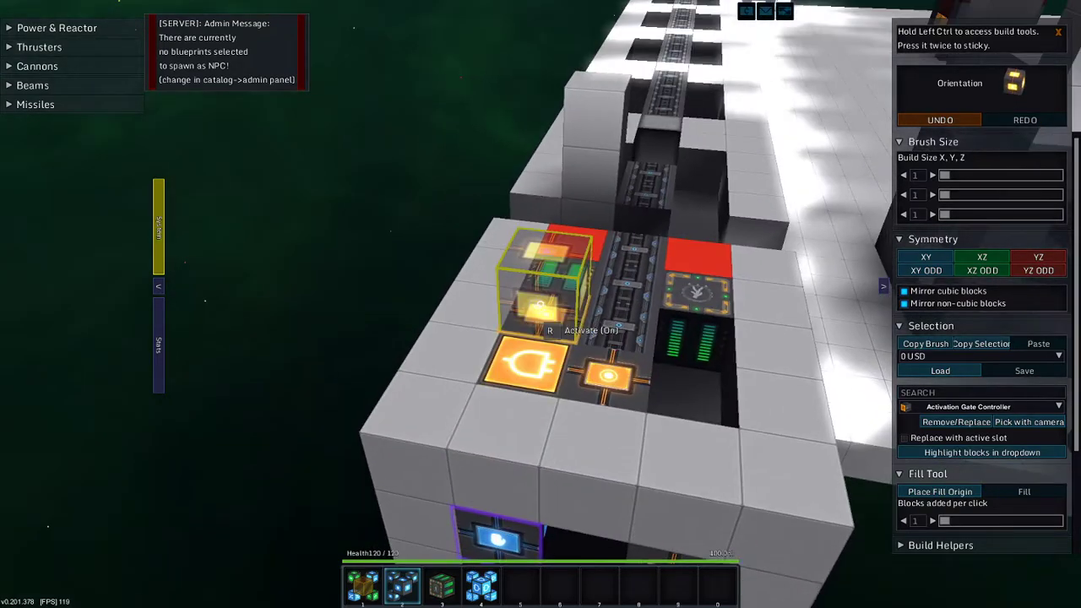
key(w)
Switch on the front activation module and replace the middle one with a new module
key(r)
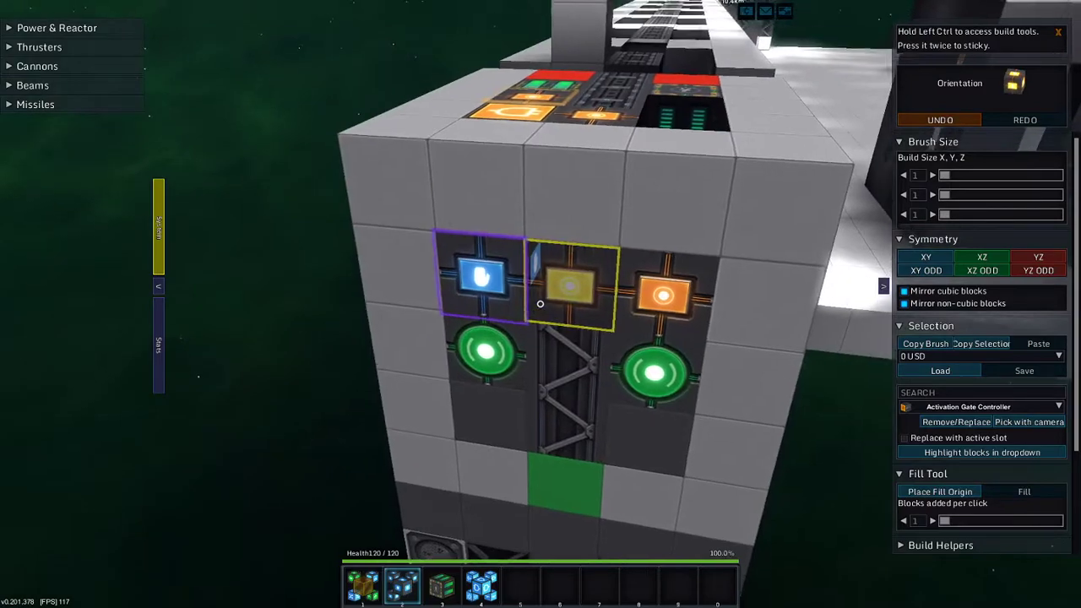
right_click(540, 304)
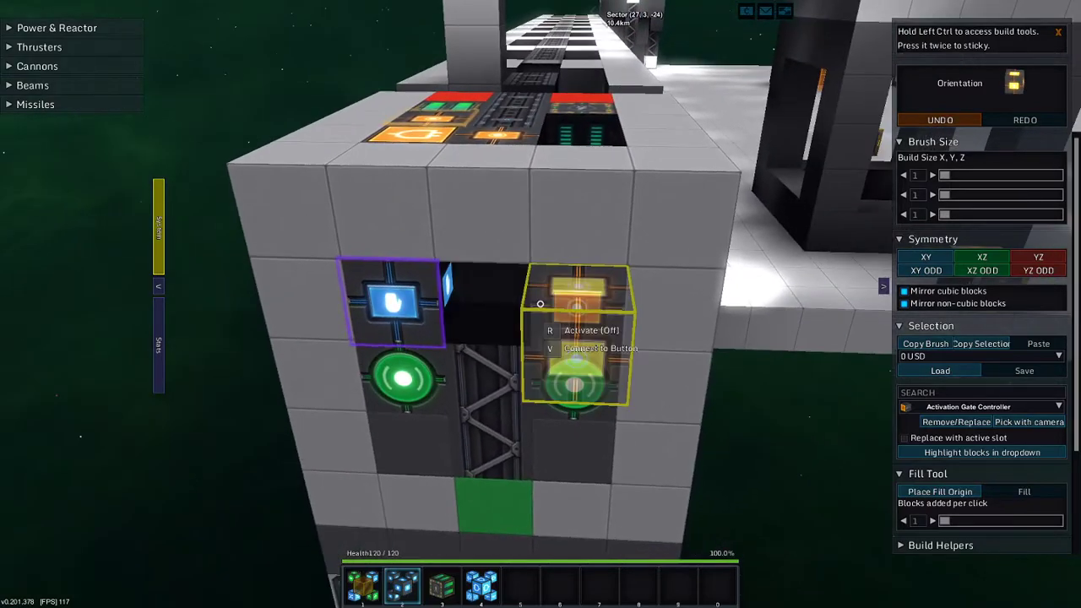
key(r)
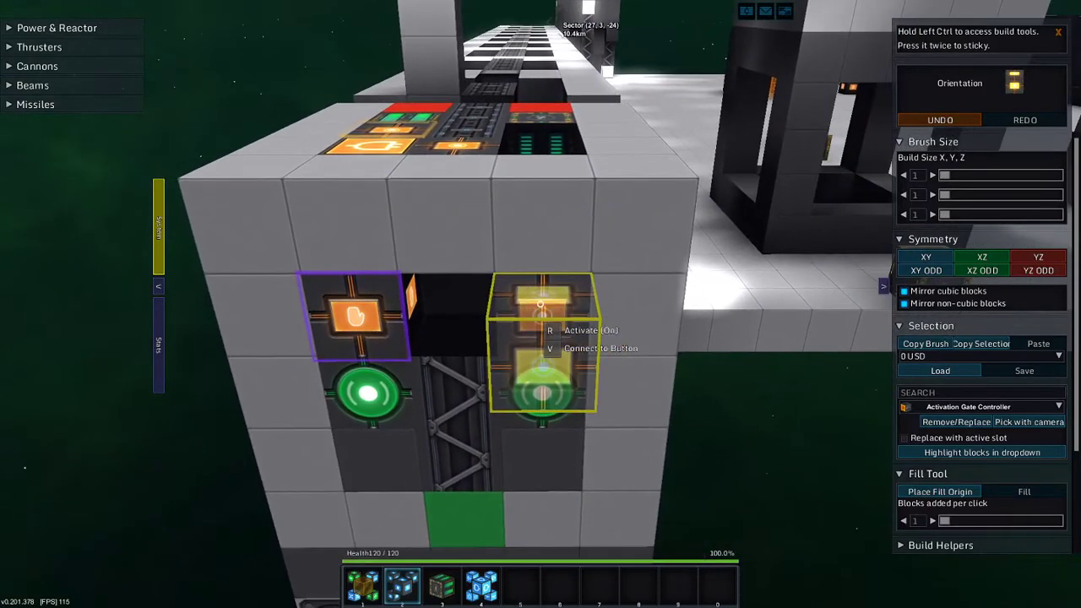
click(541, 304)
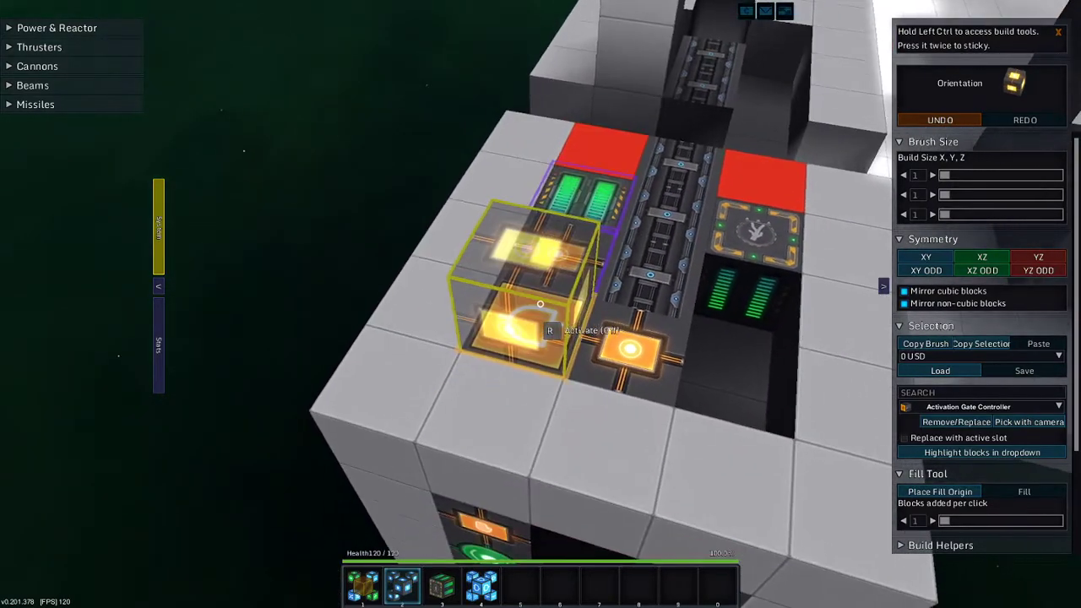
Leave build mode and fly through the corridor and down the dark shaft to the build block
key(r)
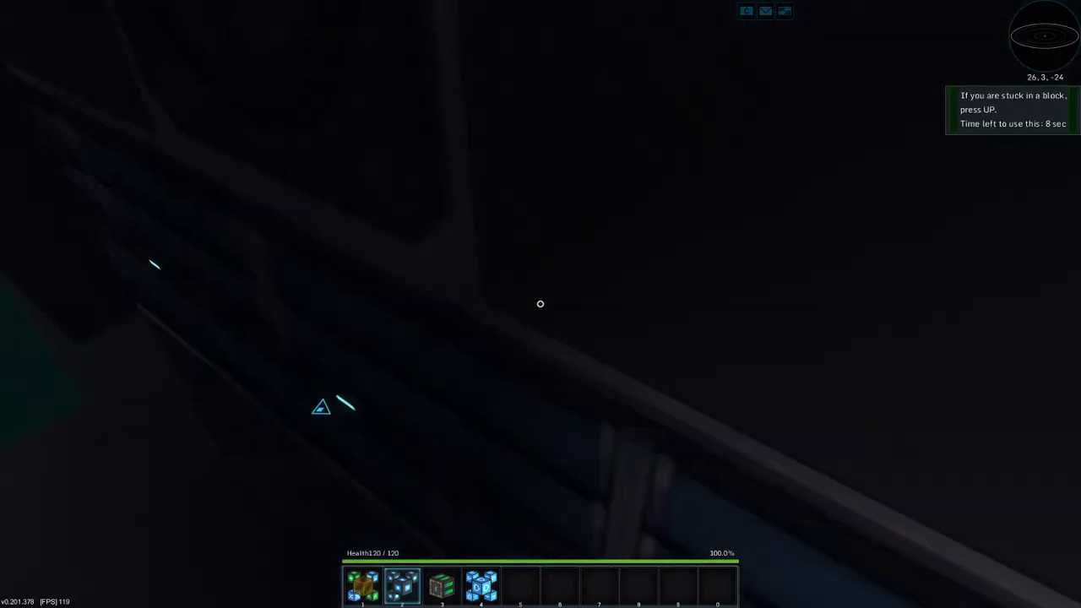
key(w)
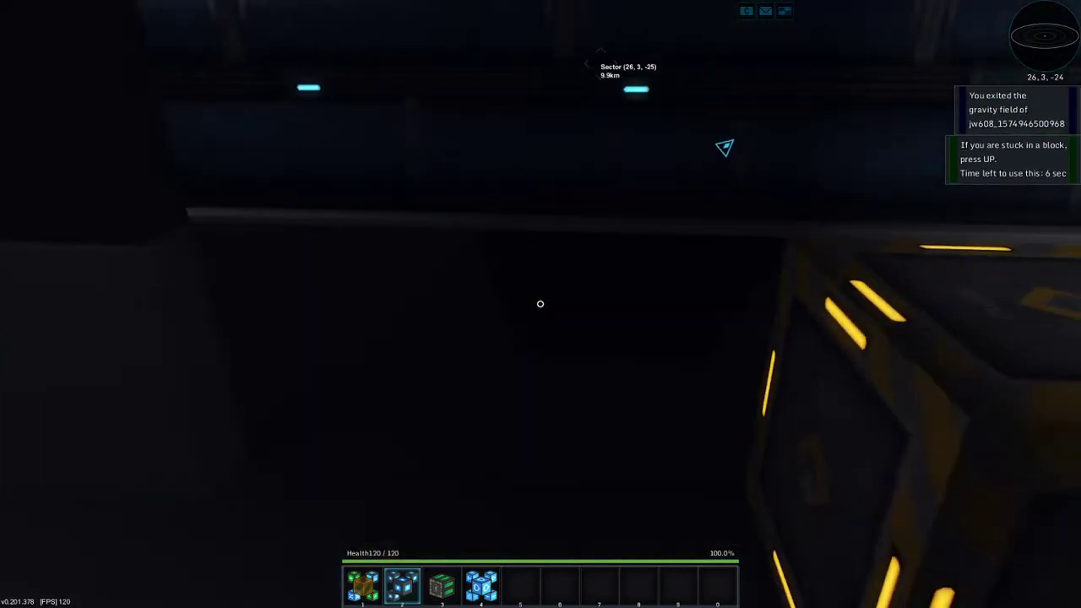
key(c)
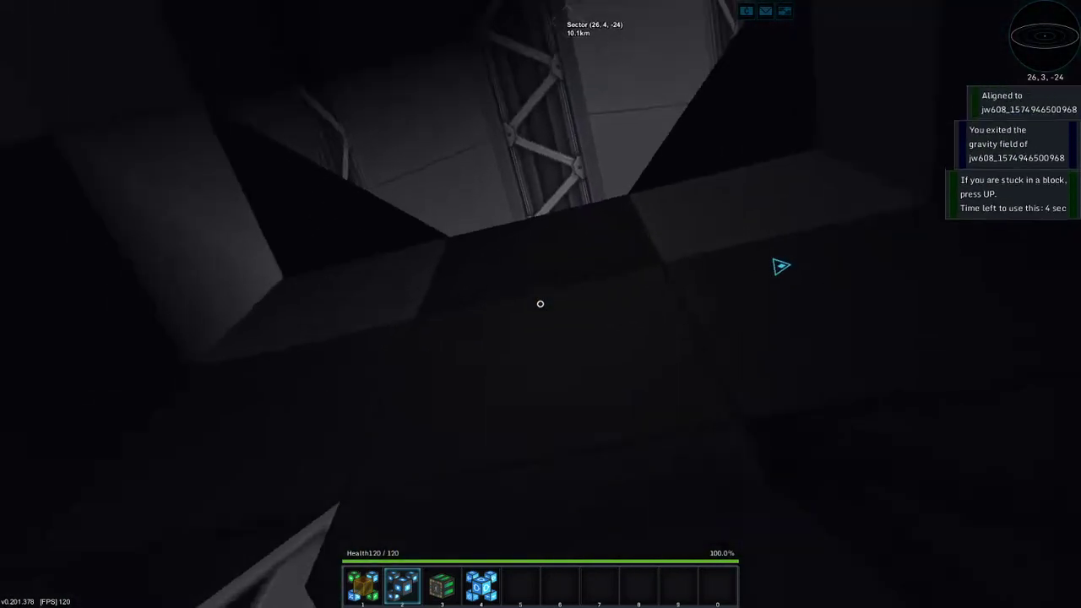
key(w)
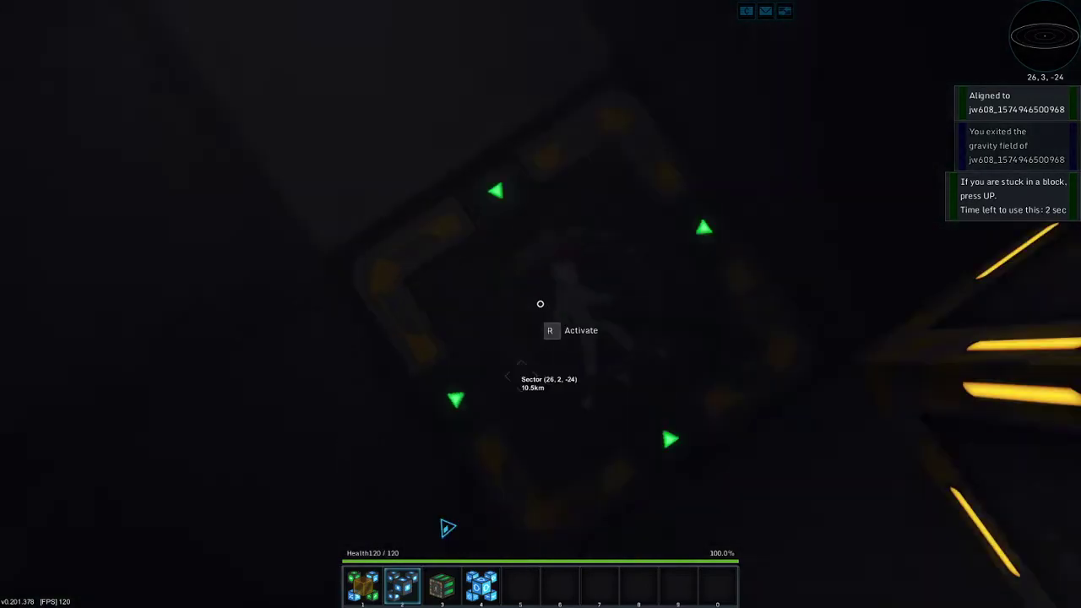
key(w)
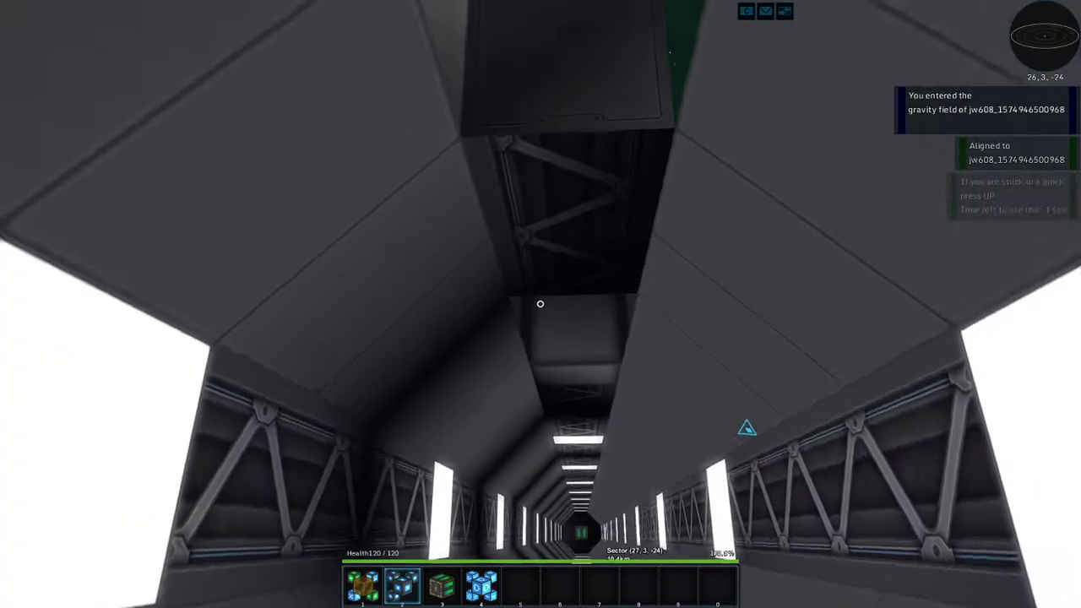
key(w)
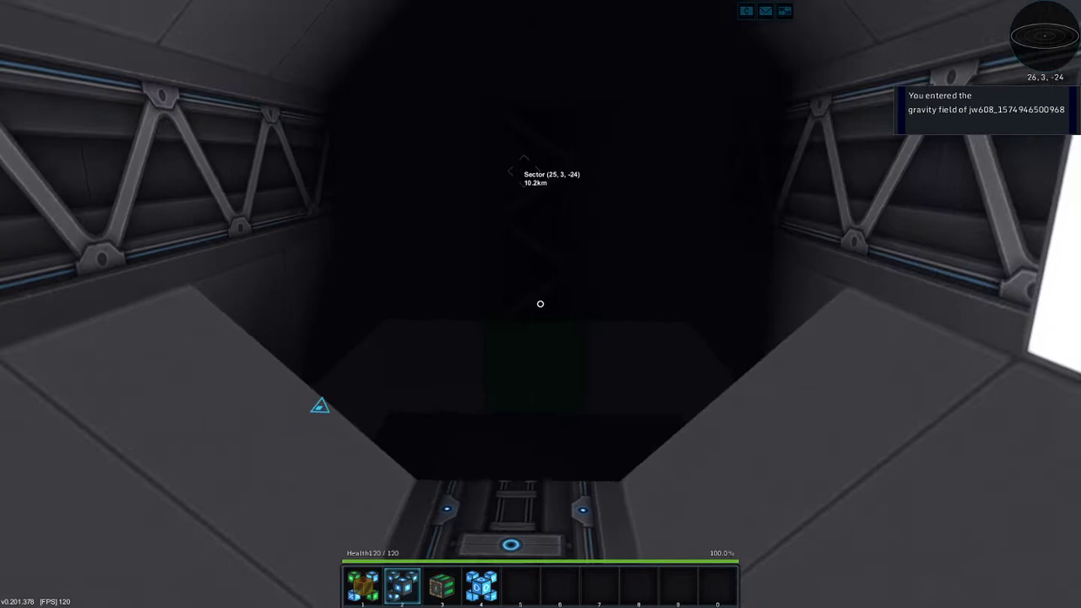
key(w)
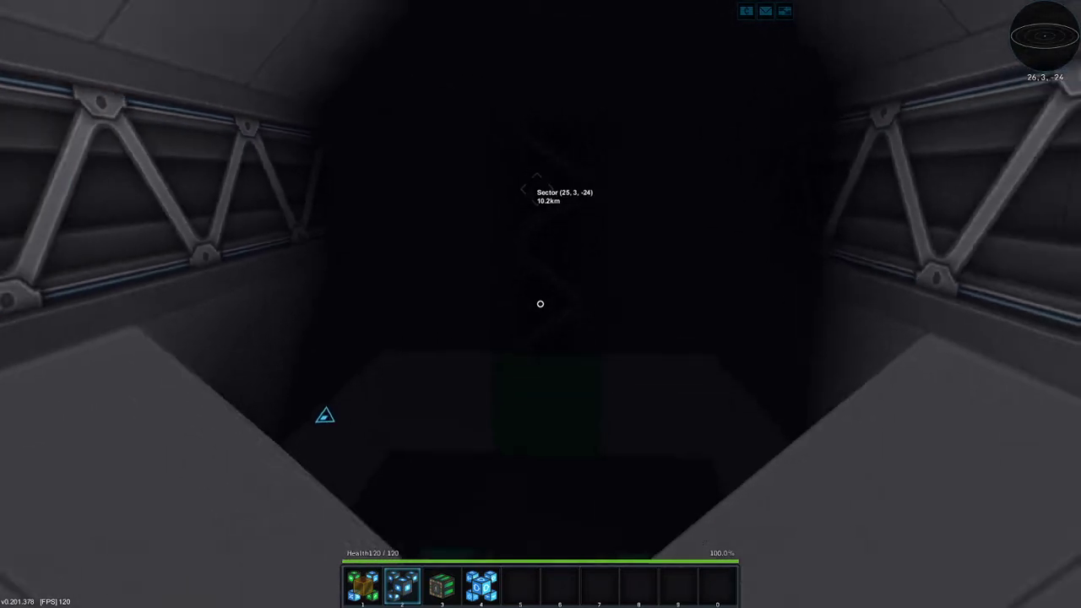
key(w)
key(w)
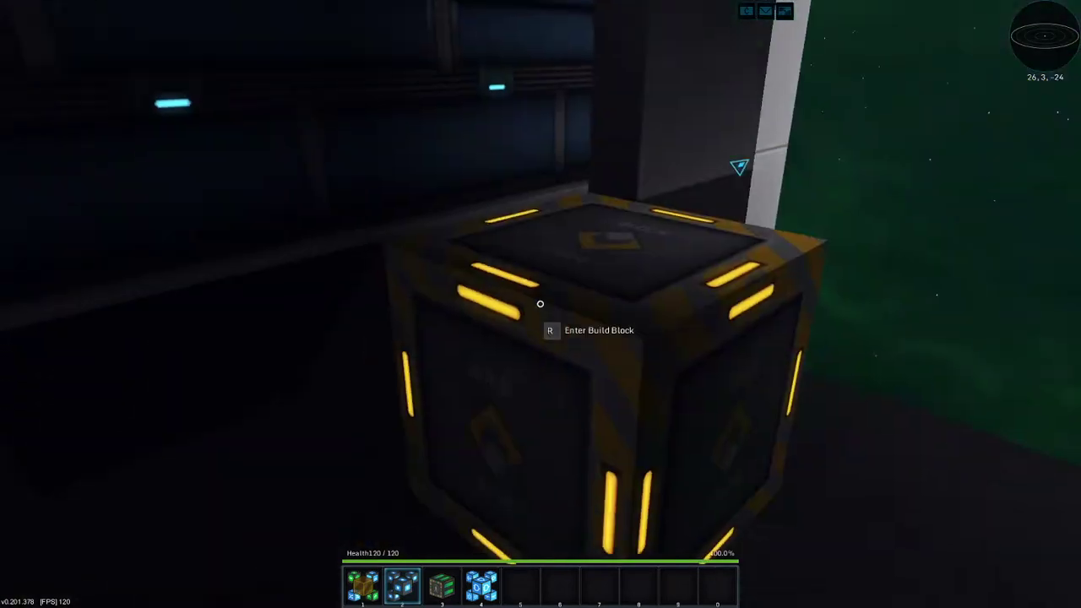
Briefly enter build mode to look over the elevator top, then exit to check it first-hand
key(r)
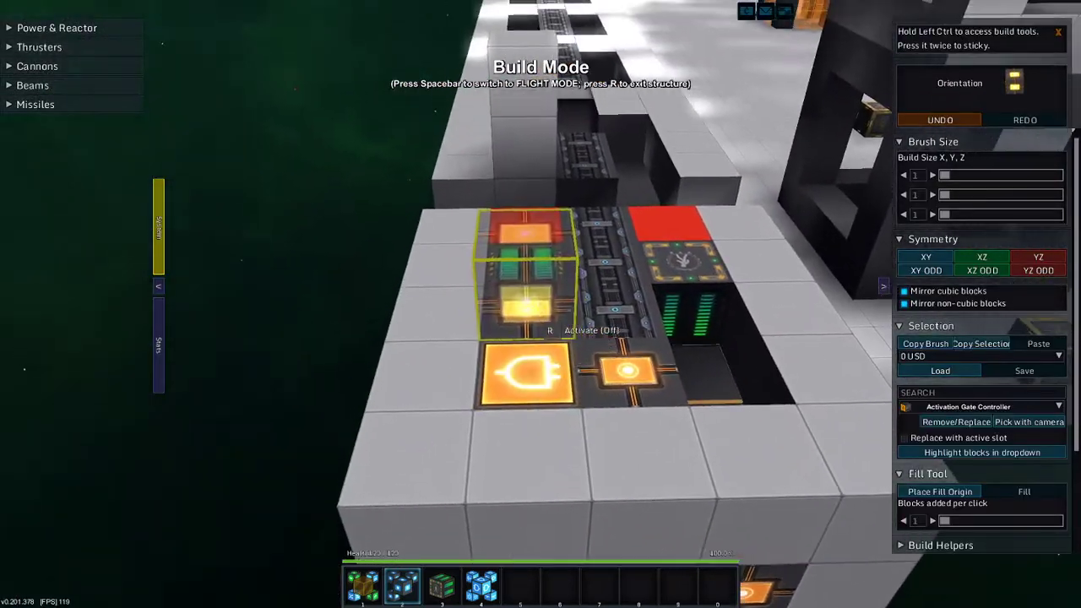
key(w)
key(w)
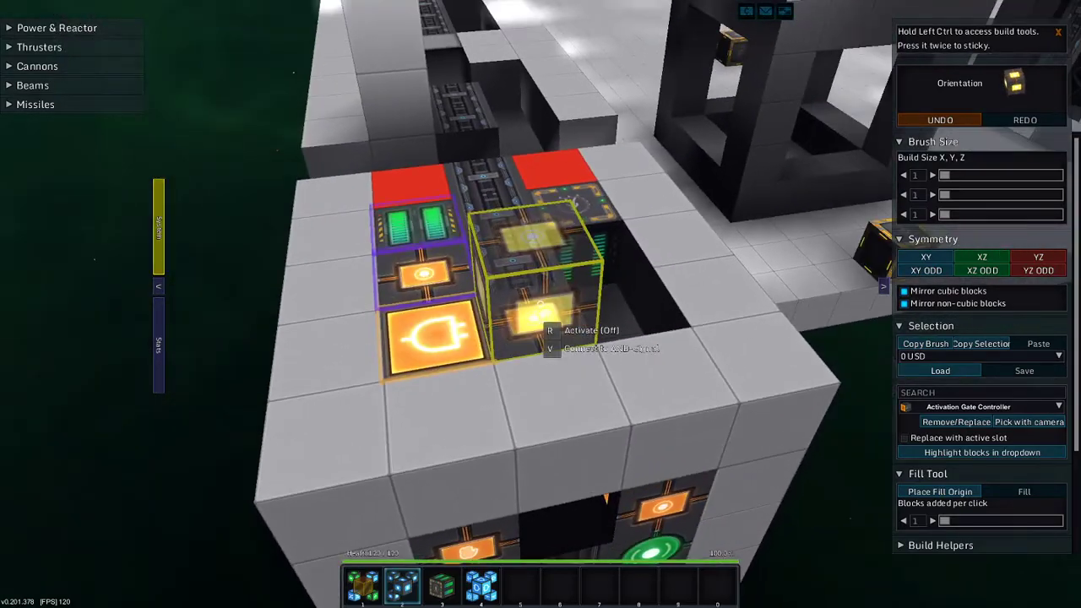
key(r)
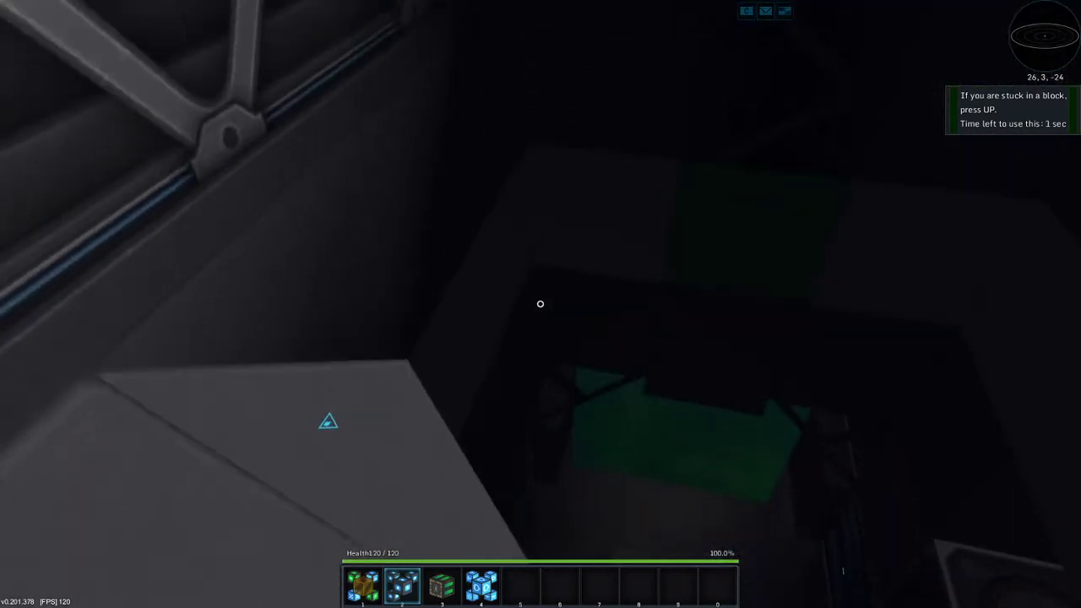
Return to build mode over the elevator structure
key(space)
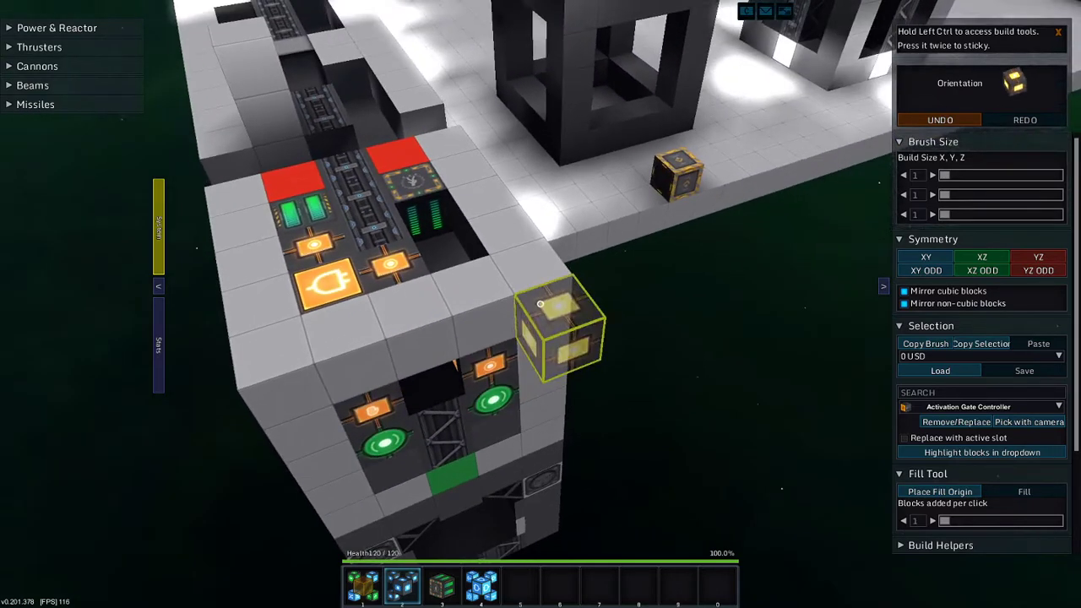
Step out of build mode, then re-enter build mode on the station
key(r)
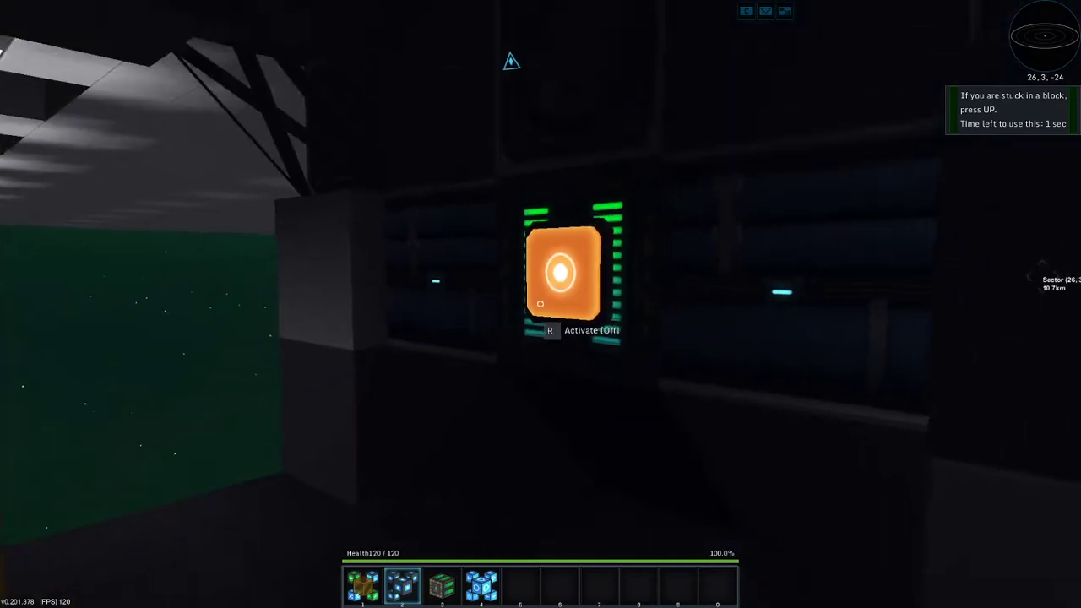
key(r)
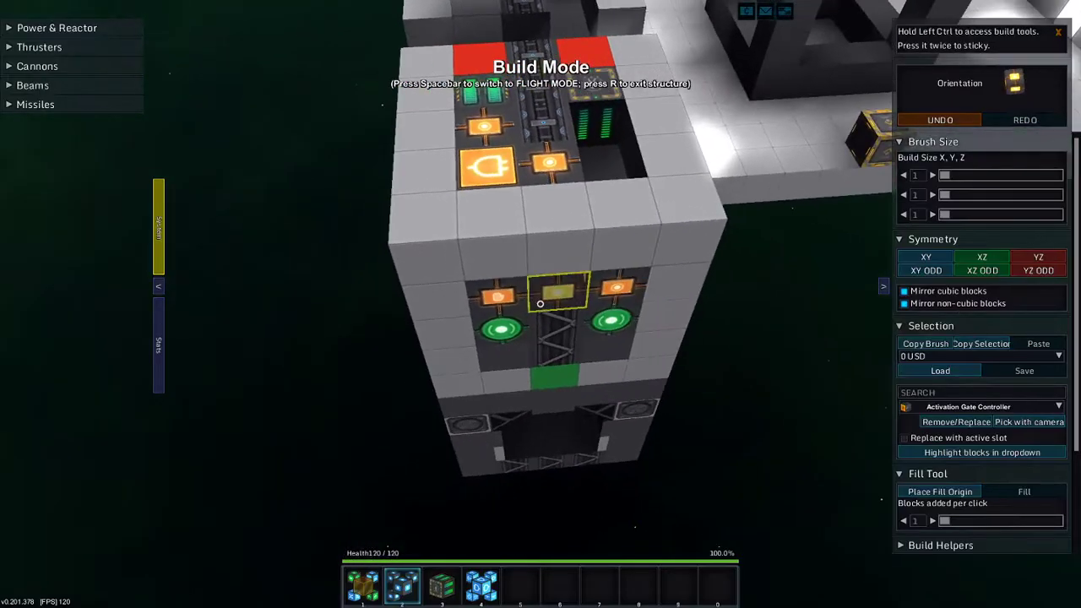
Load Red light and Yellow light from the creative inventory into hotbar slots 5 and 6, ending on yellow
key(i)
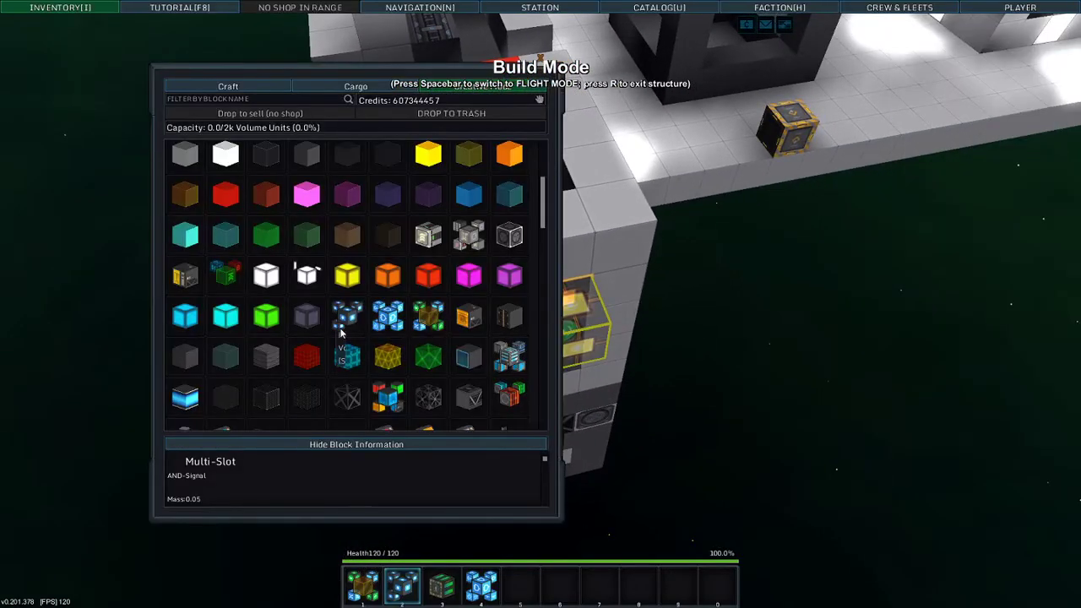
key(i)
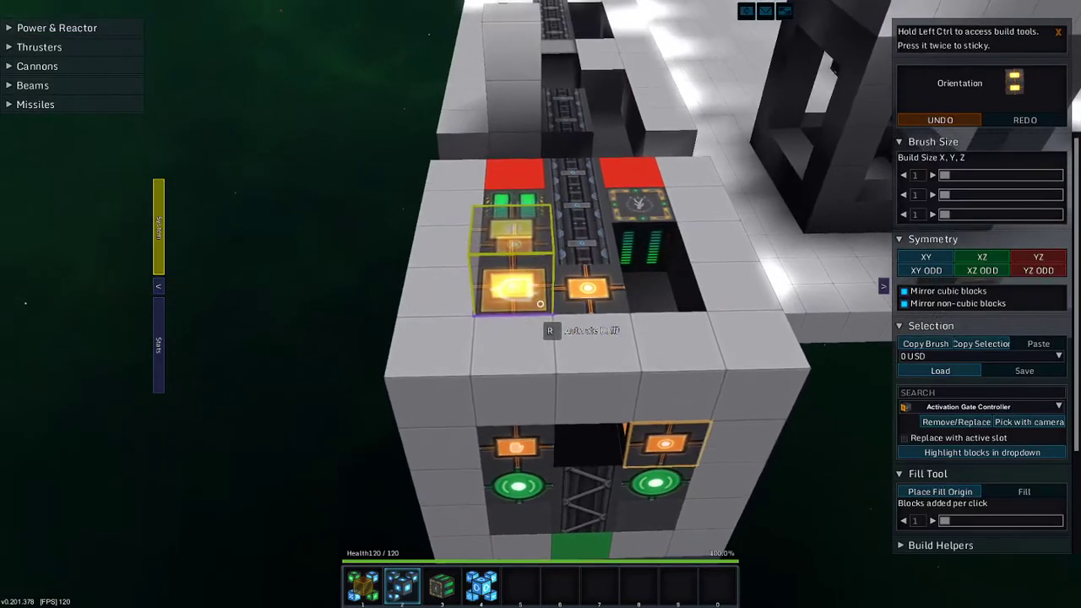
key(i)
key(i)
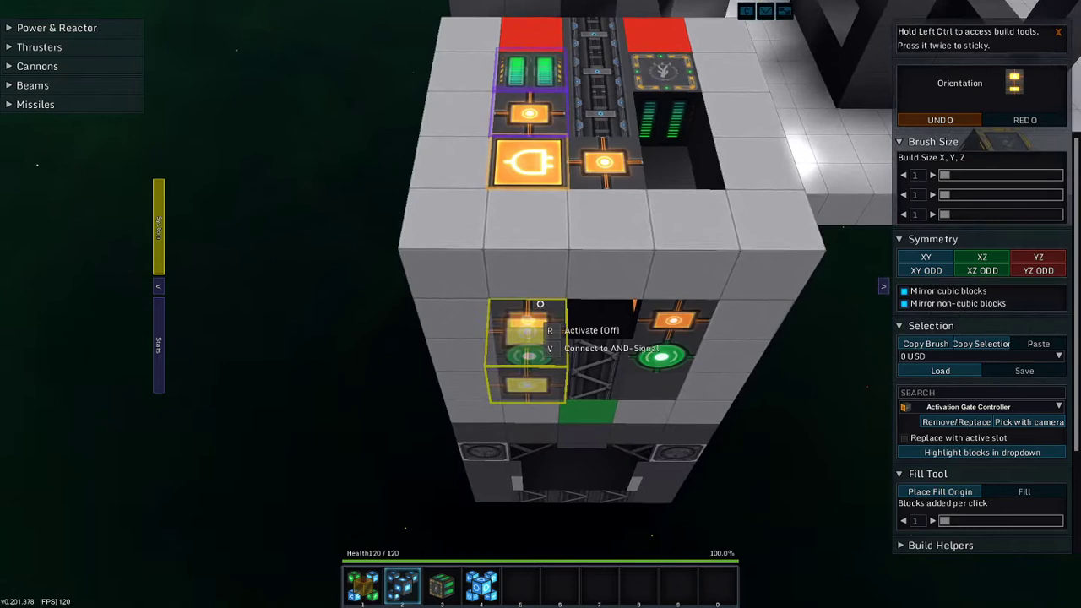
key(i)
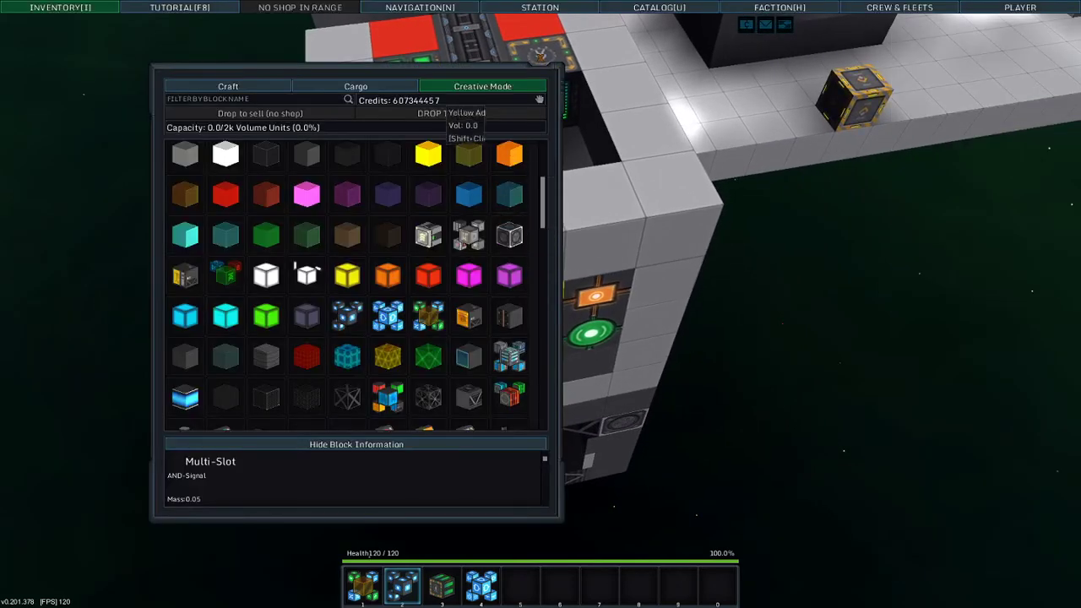
key(i)
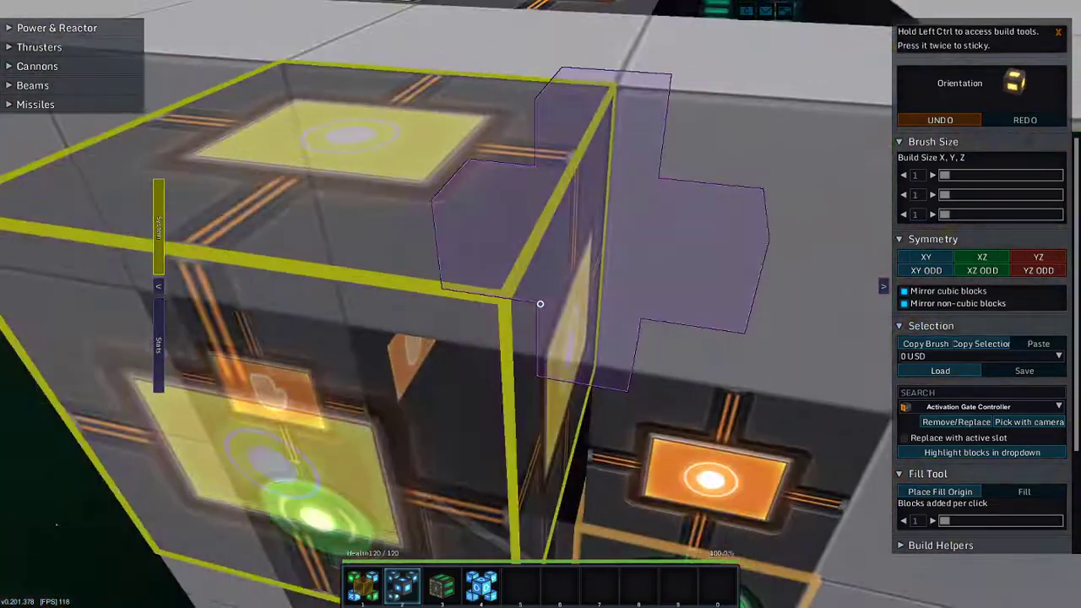
key(i)
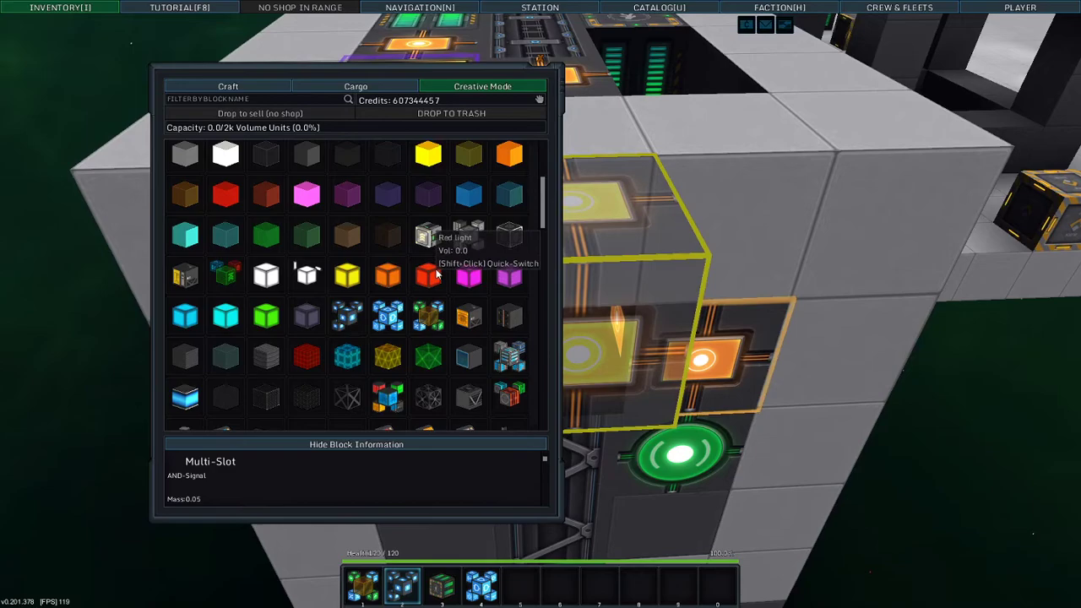
key(i)
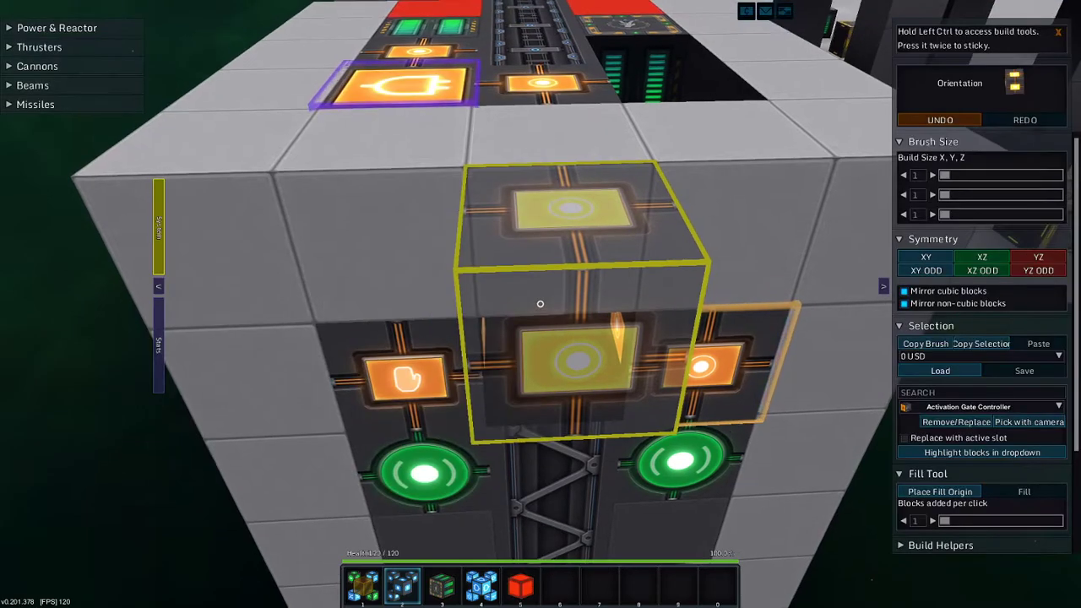
key(5)
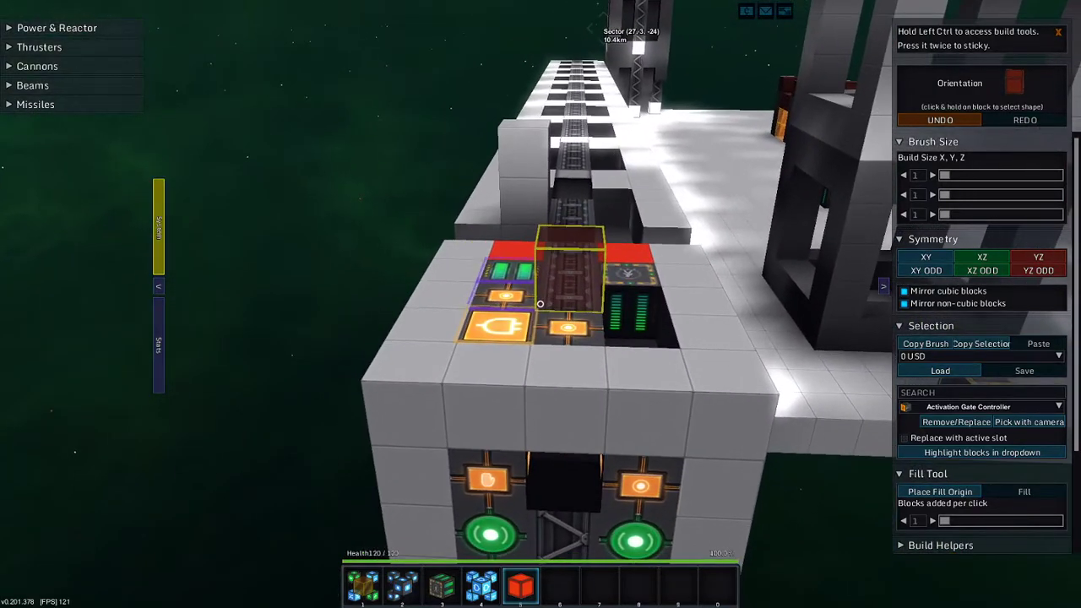
key(i)
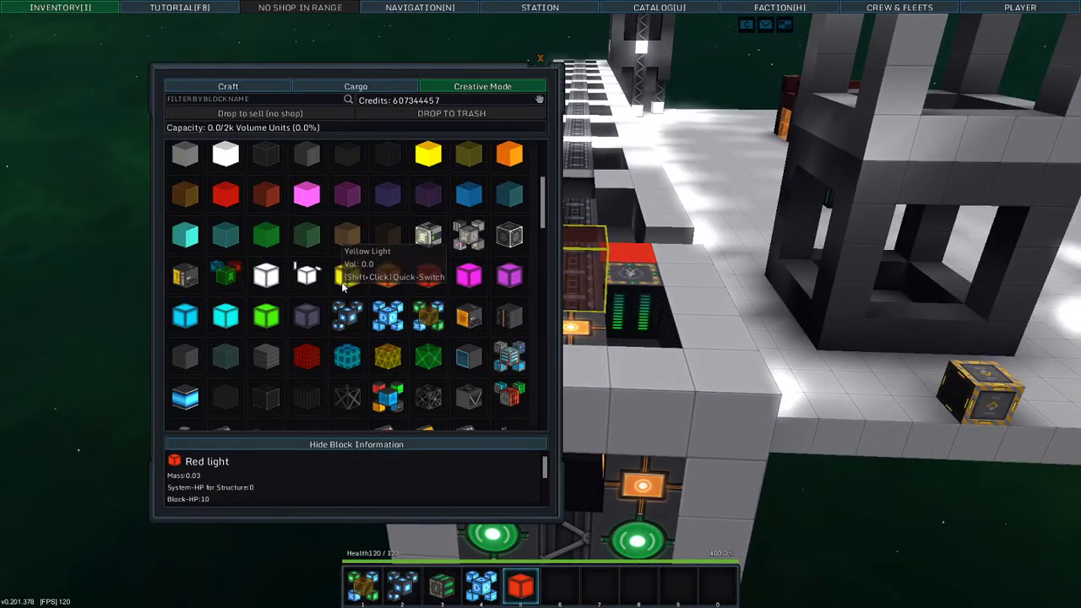
key(i)
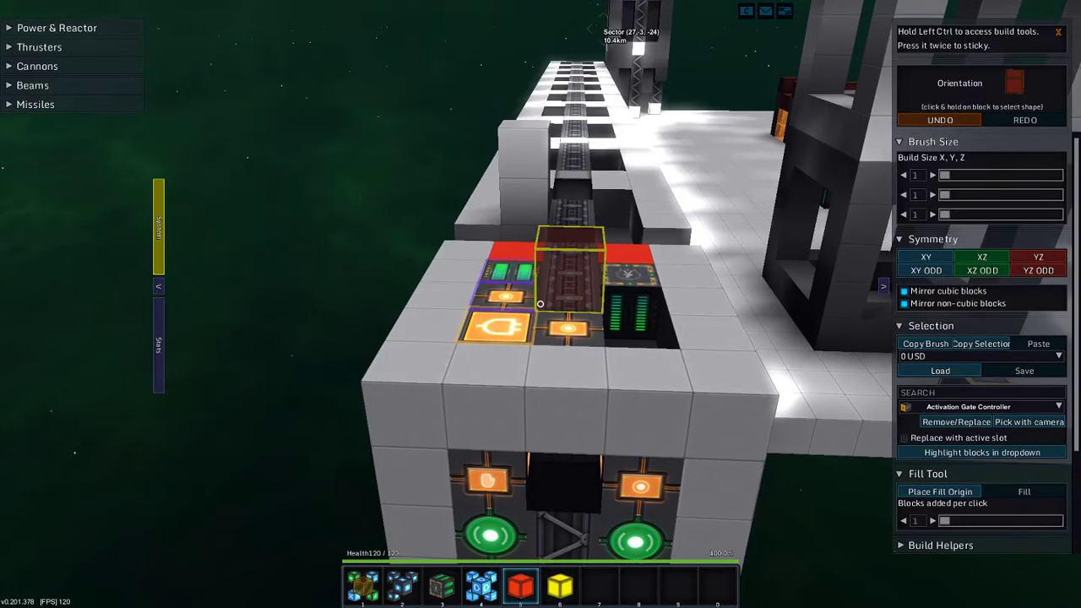
key(6)
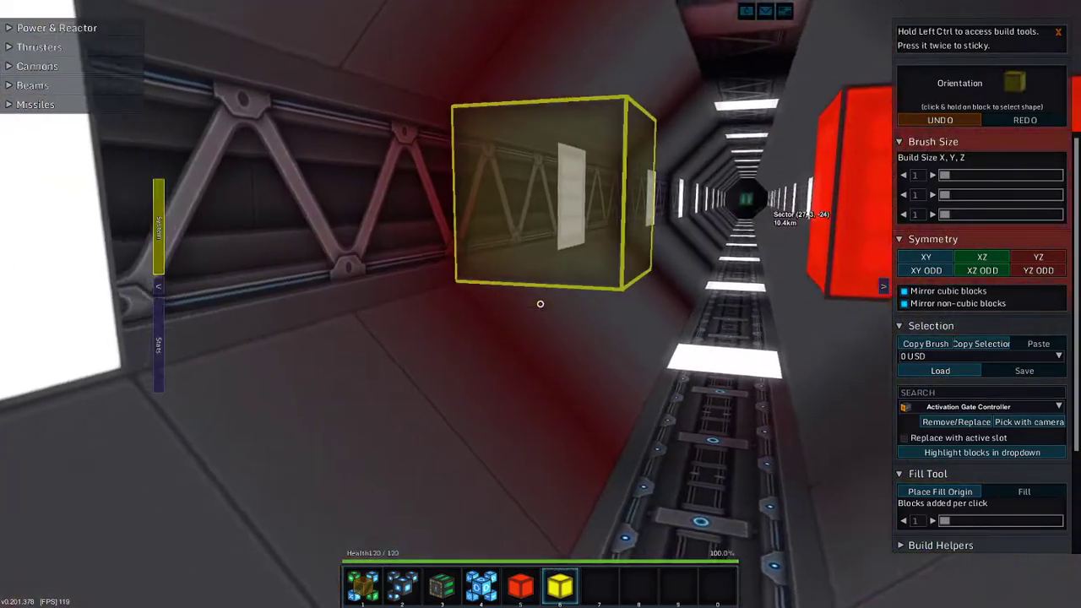
Tour the station exterior, toggle build mode, switch gravity fields and open chat
key(w)
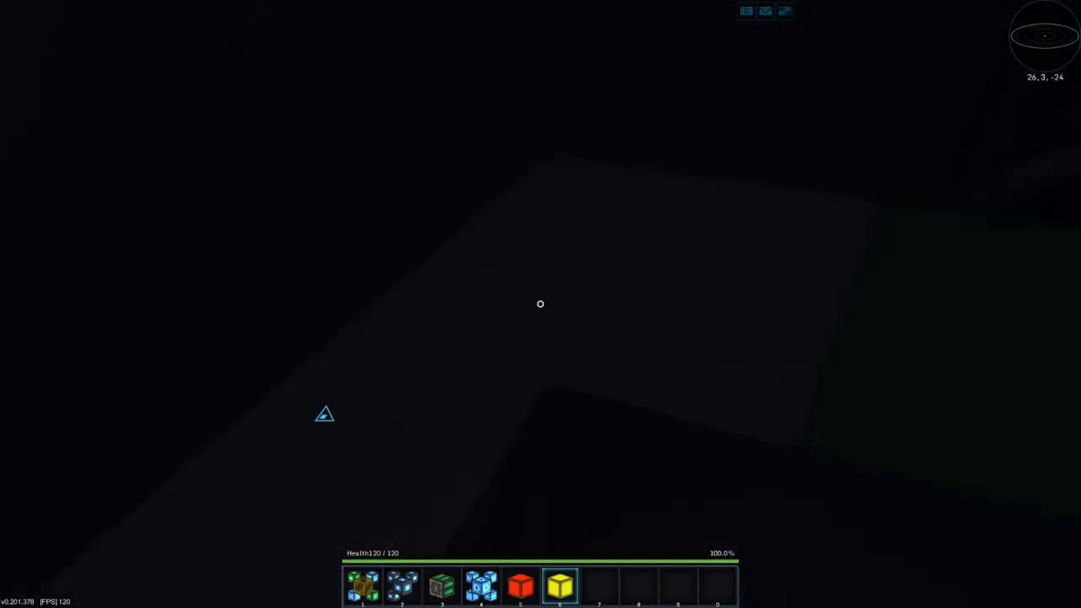
key(r)
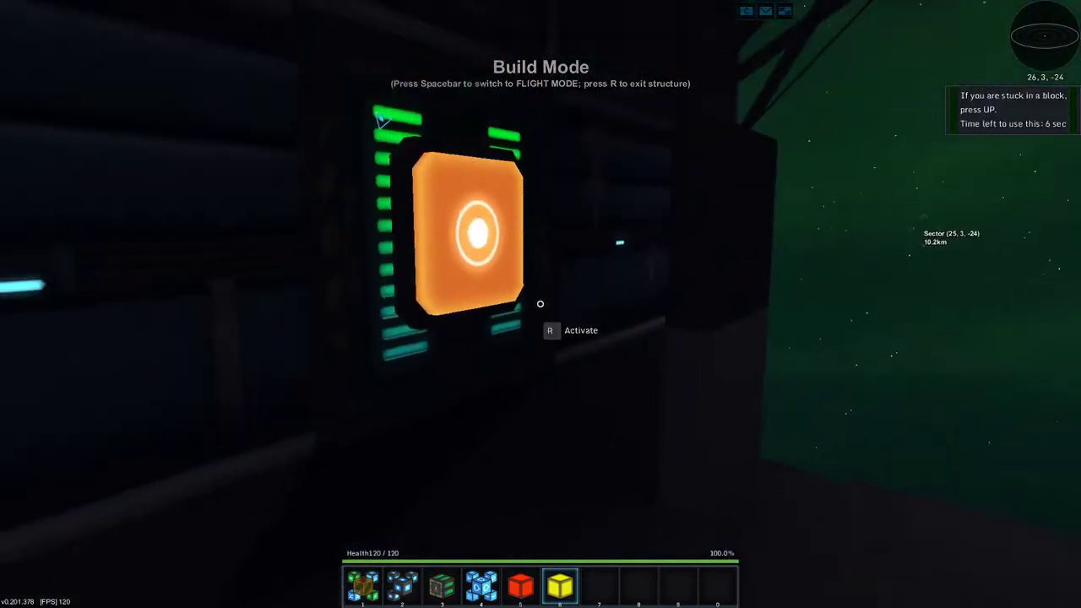
key(r)
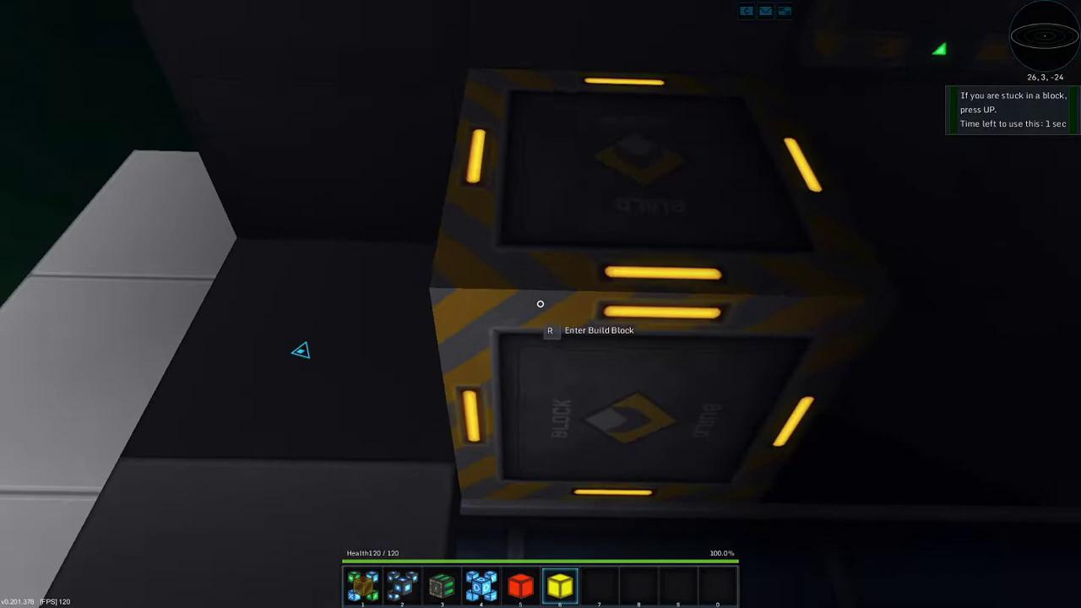
key(r)
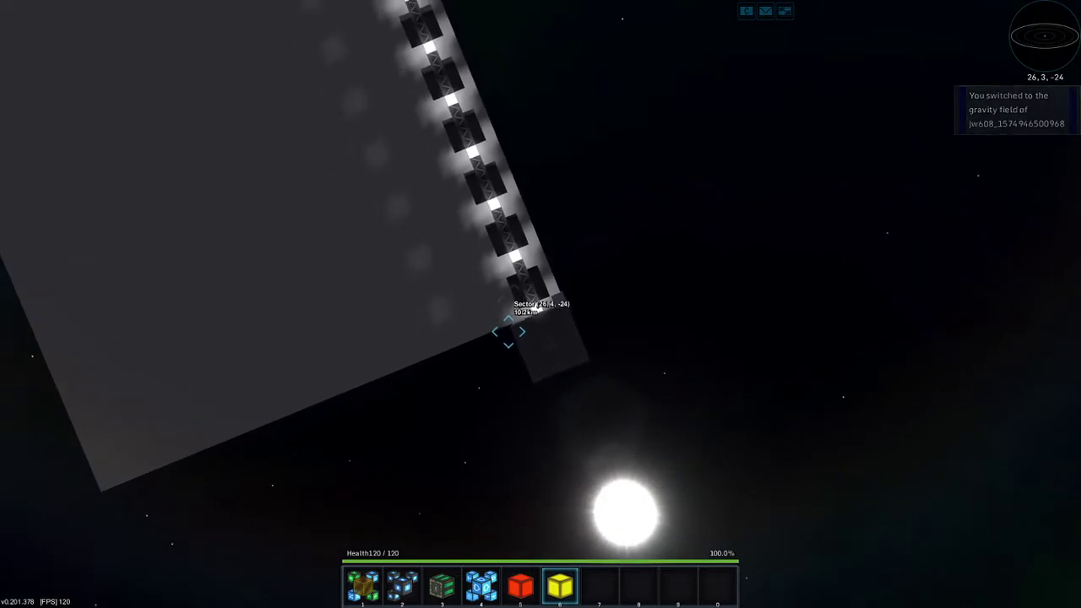
key(Return)
key(Return)
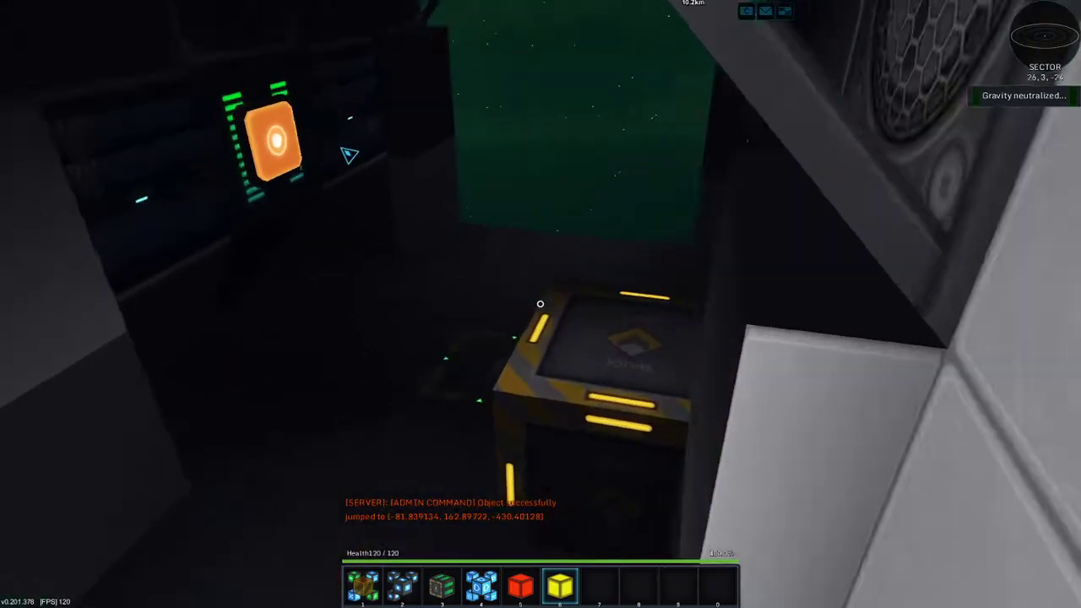
Survey the logic blocks and elevator shaft in build mode, then stand in the shaft
key(space)
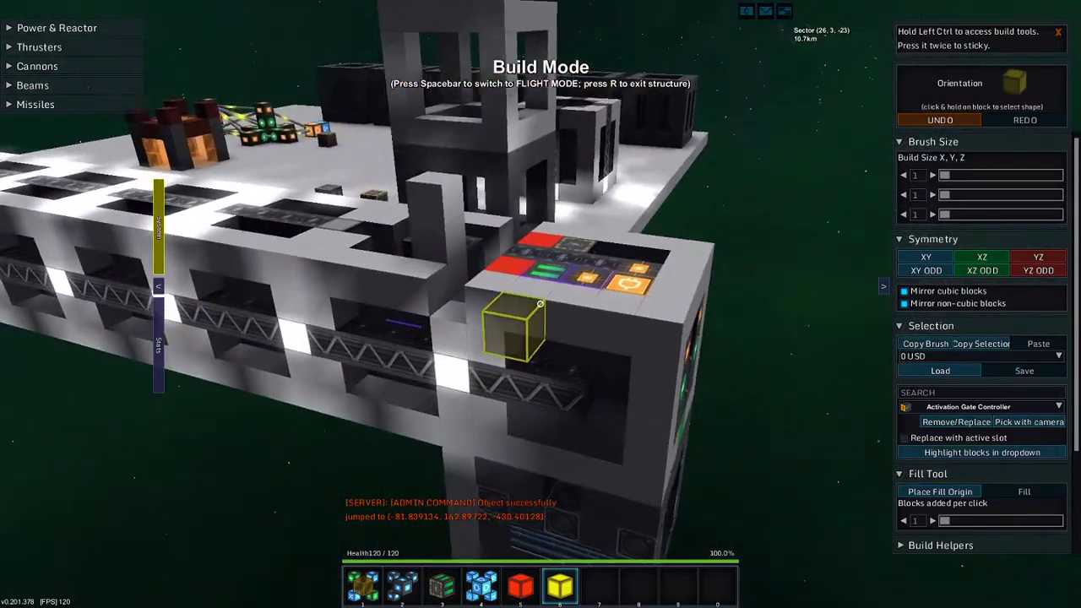
scroll(541, 304, up, 5)
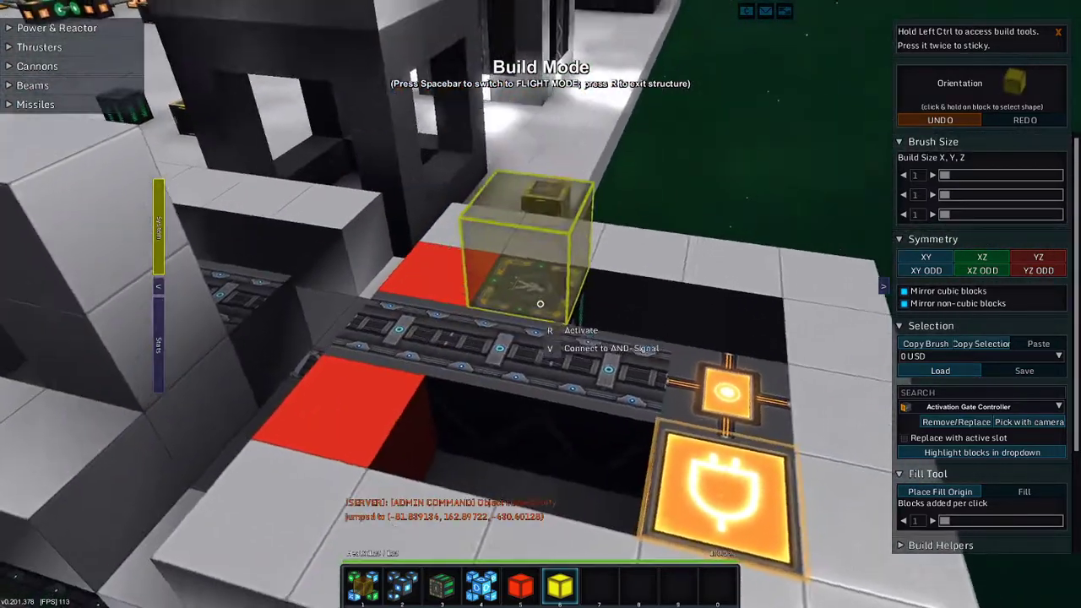
drag(540, 304, 540, 304)
key(w)
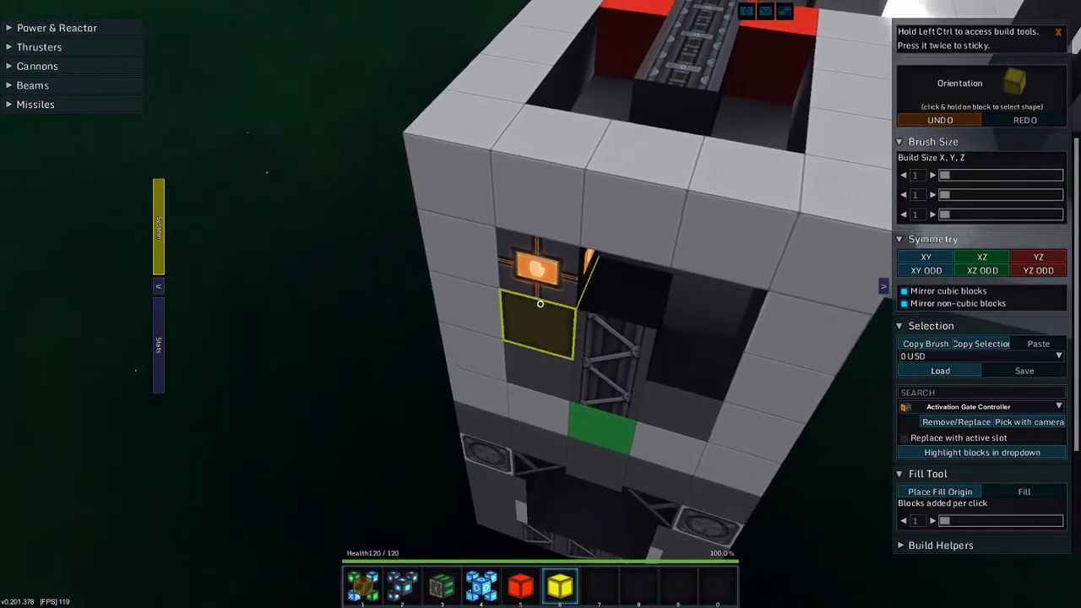
key(w)
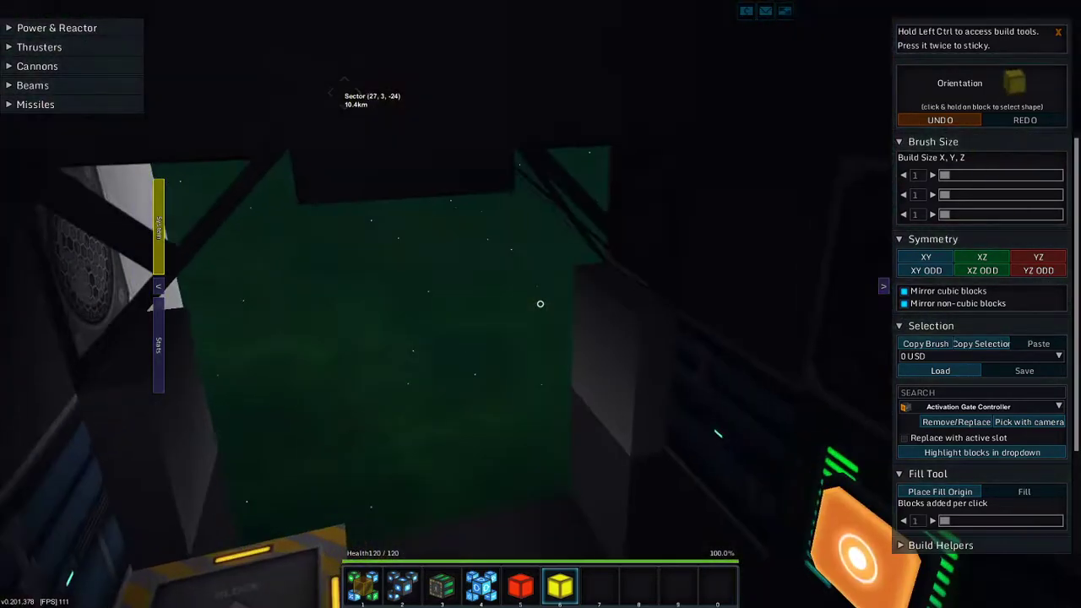
key(w)
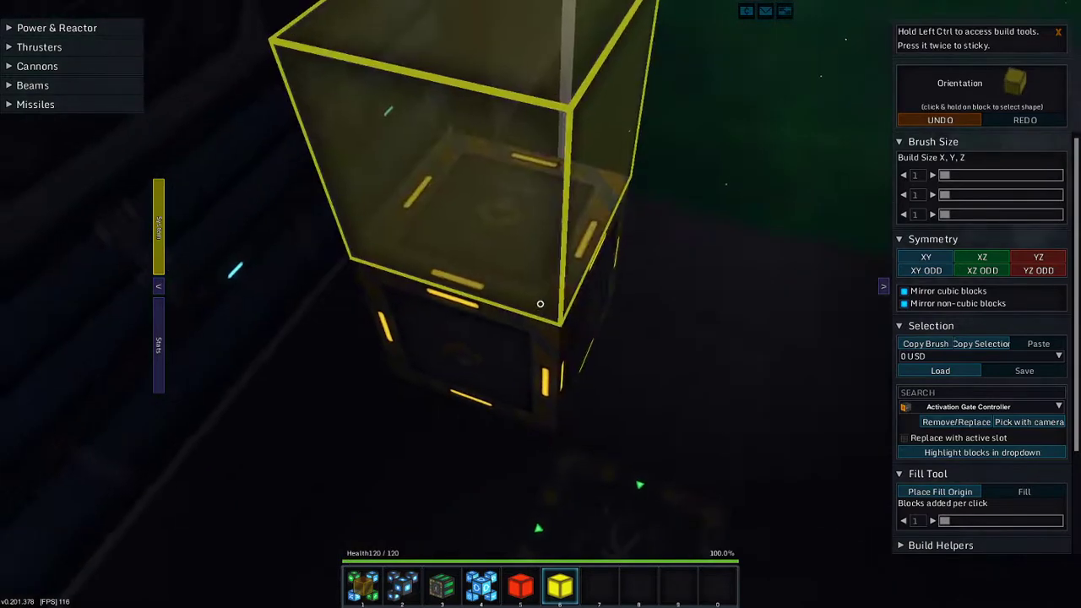
key(r)
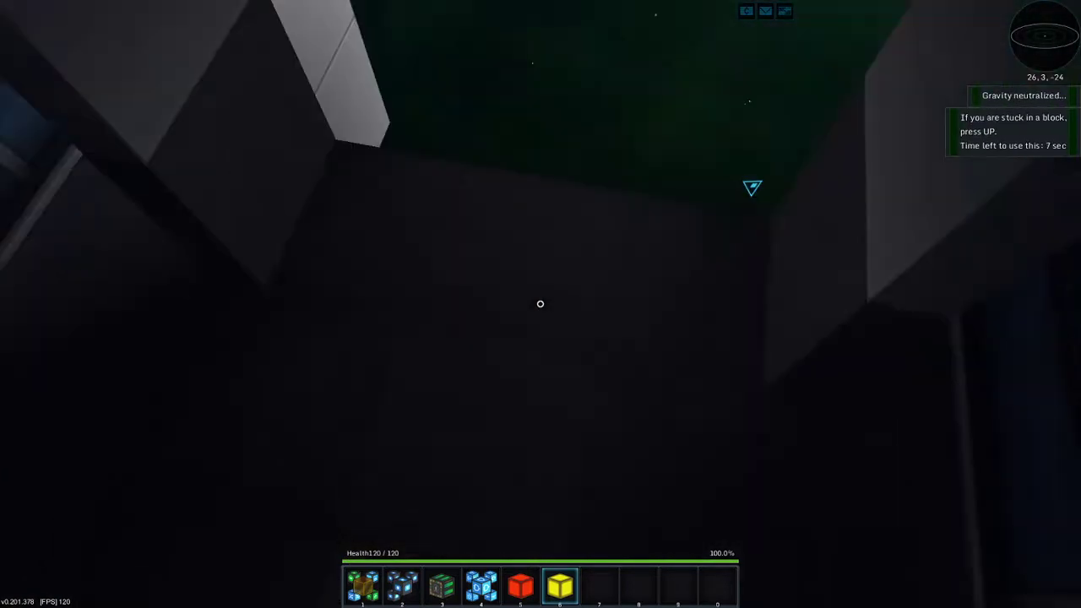
Add a Build Block from the inventory, then resume building holding the Gravity Unit (slot 3)
key(i)
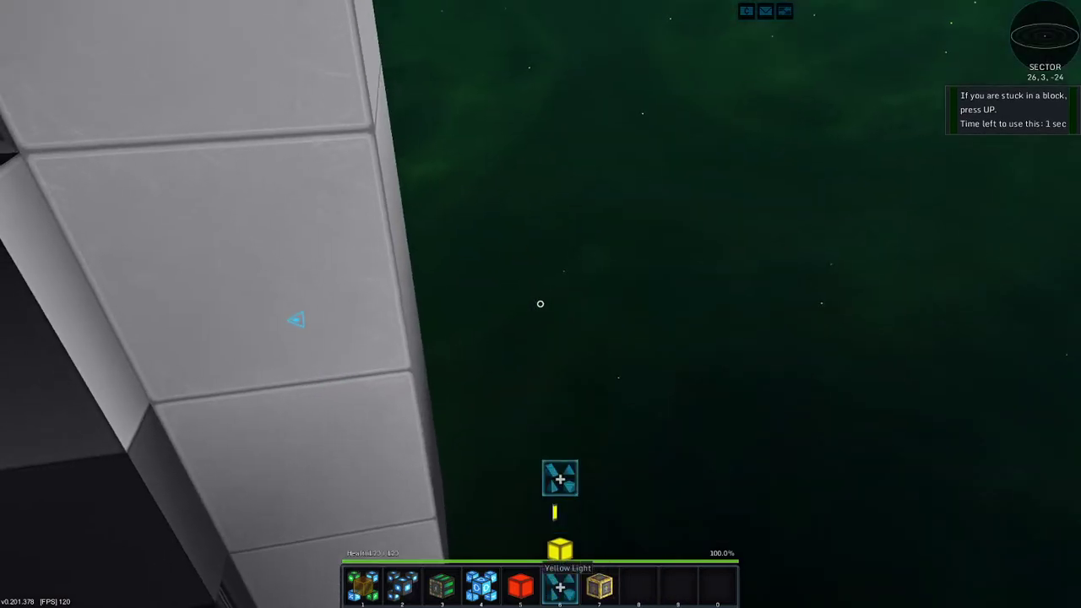
scroll(540, 304, down, 1)
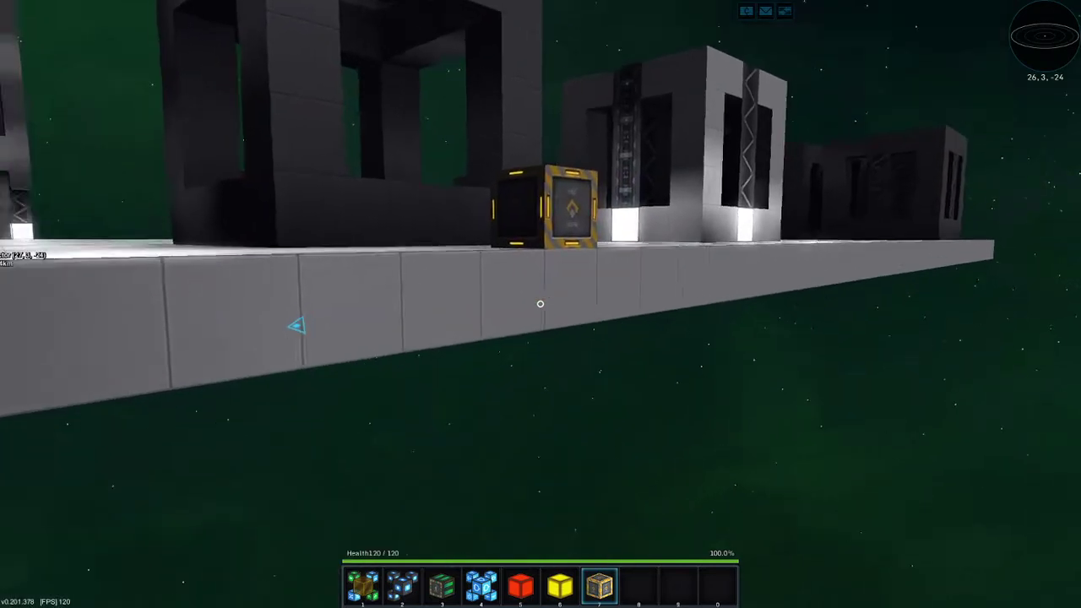
key(r)
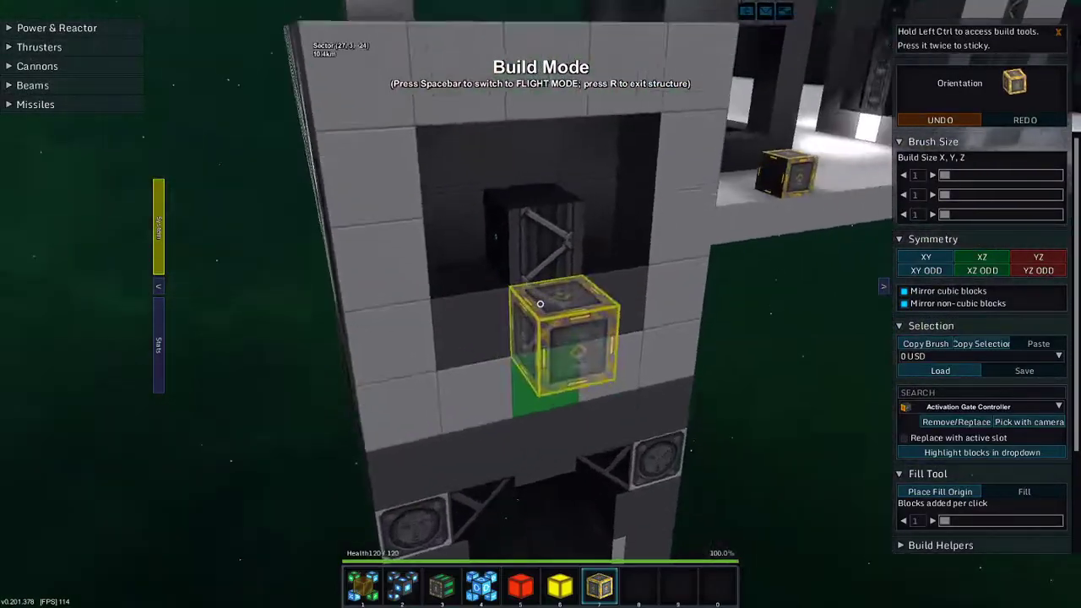
key(3)
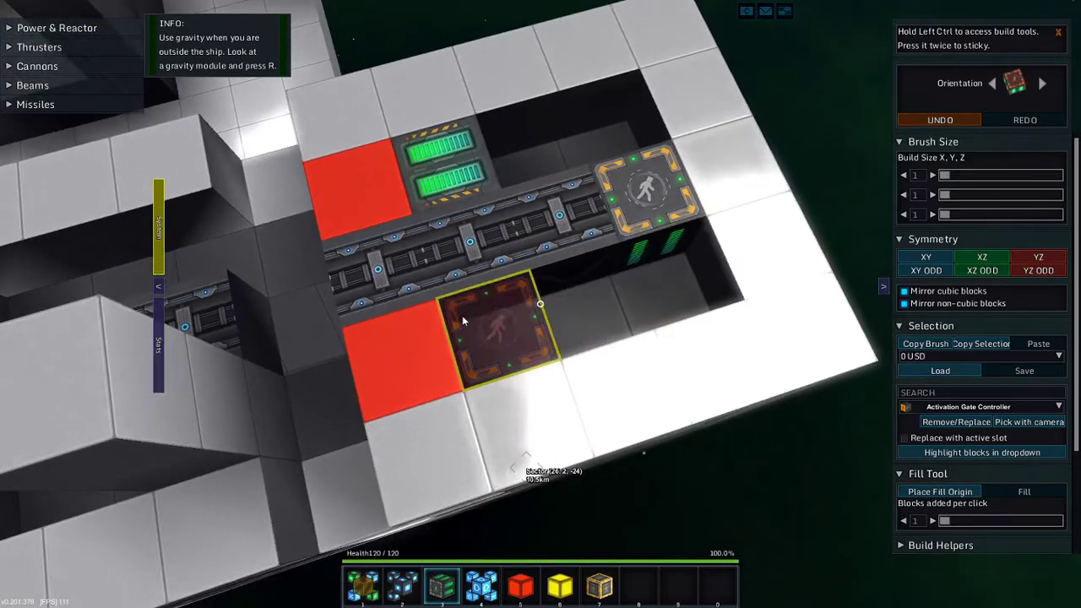
Replace a floor block at the shaft top with a Gravity Unit, then open the inventory
right_click(462, 315)
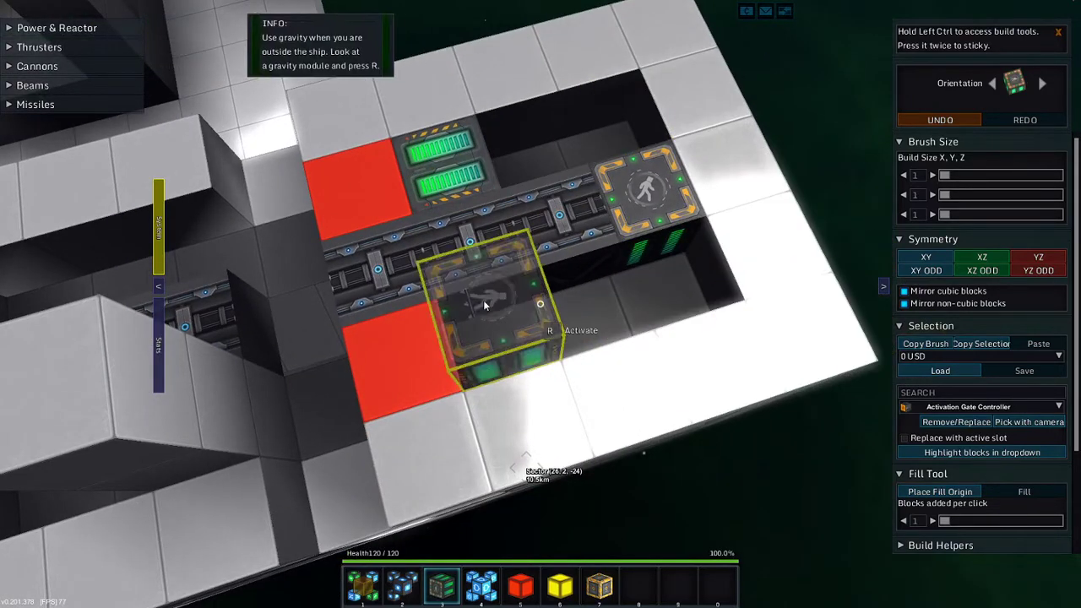
click(483, 304)
key(i)
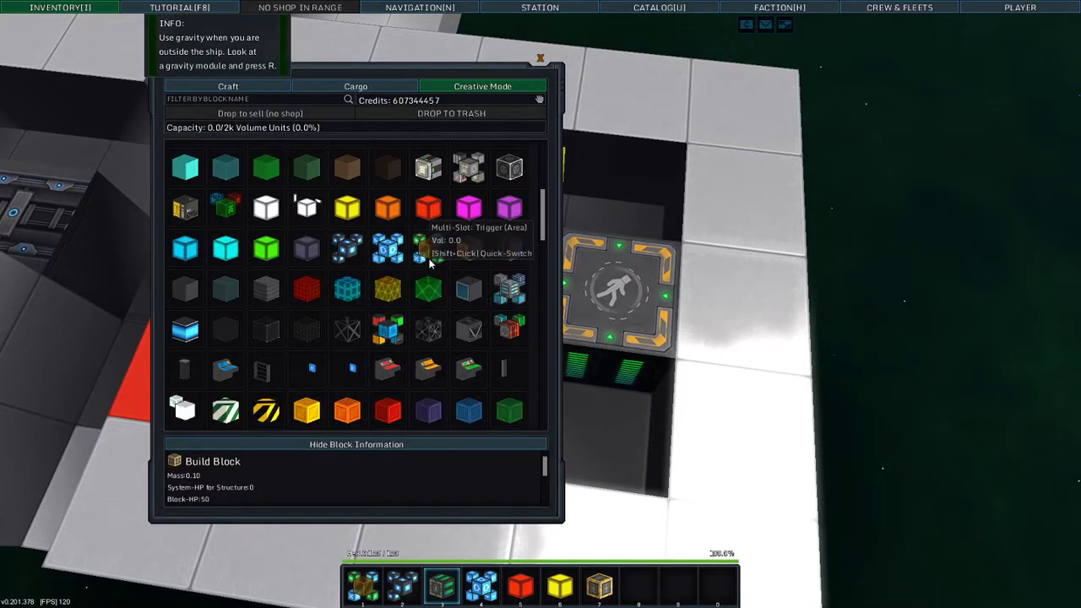
Place a Gravity Unit and a switched-off Red Light on the shaft wall
key(i)
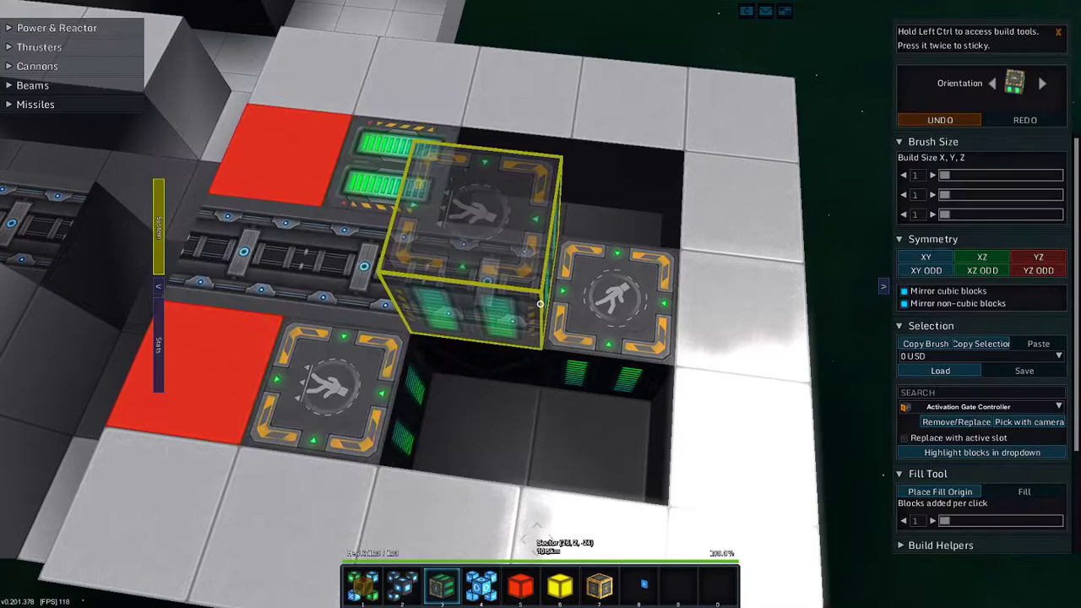
scroll(541, 304, down, 2)
scroll(541, 304, down, 2)
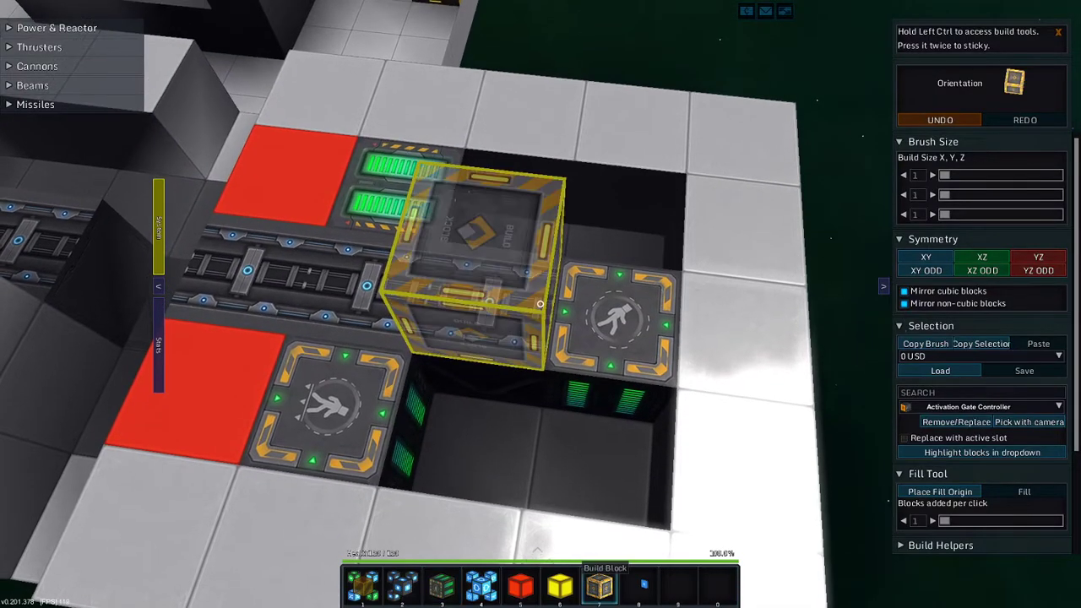
scroll(541, 304, down, 1)
key(w)
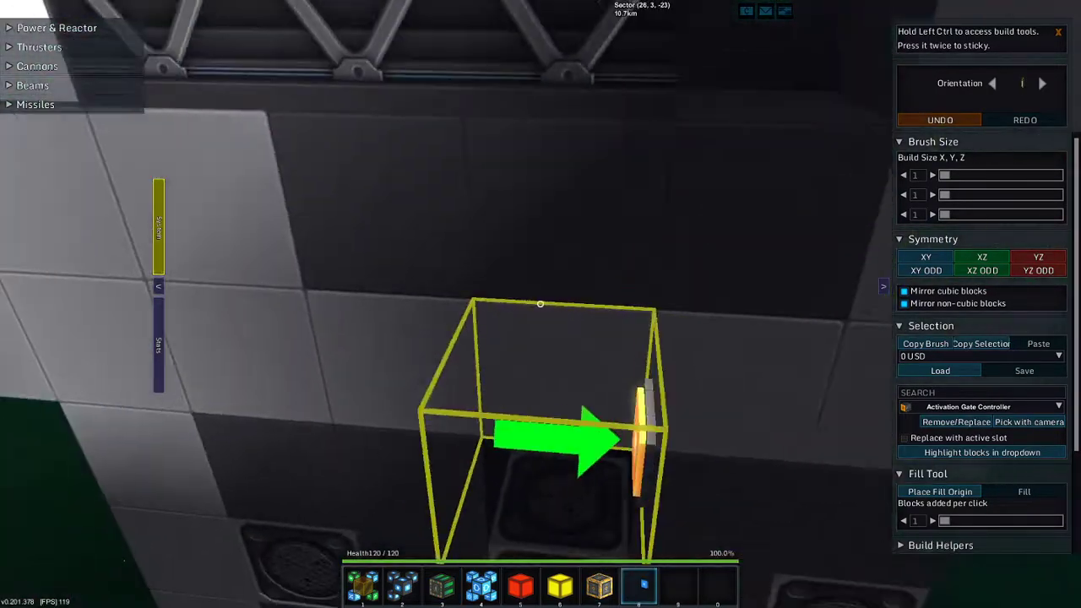
key(w)
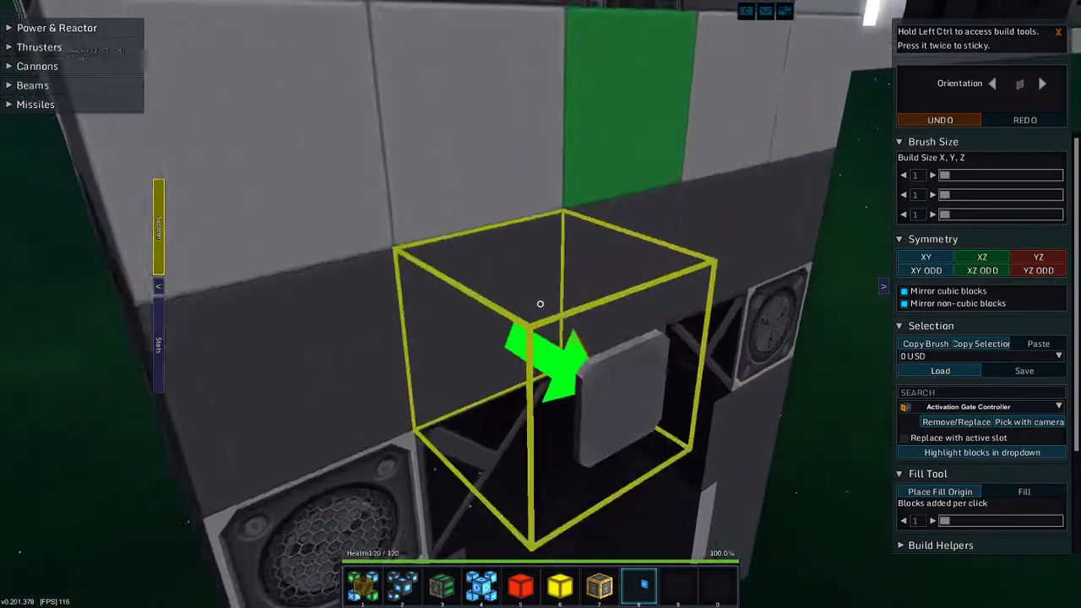
key(w)
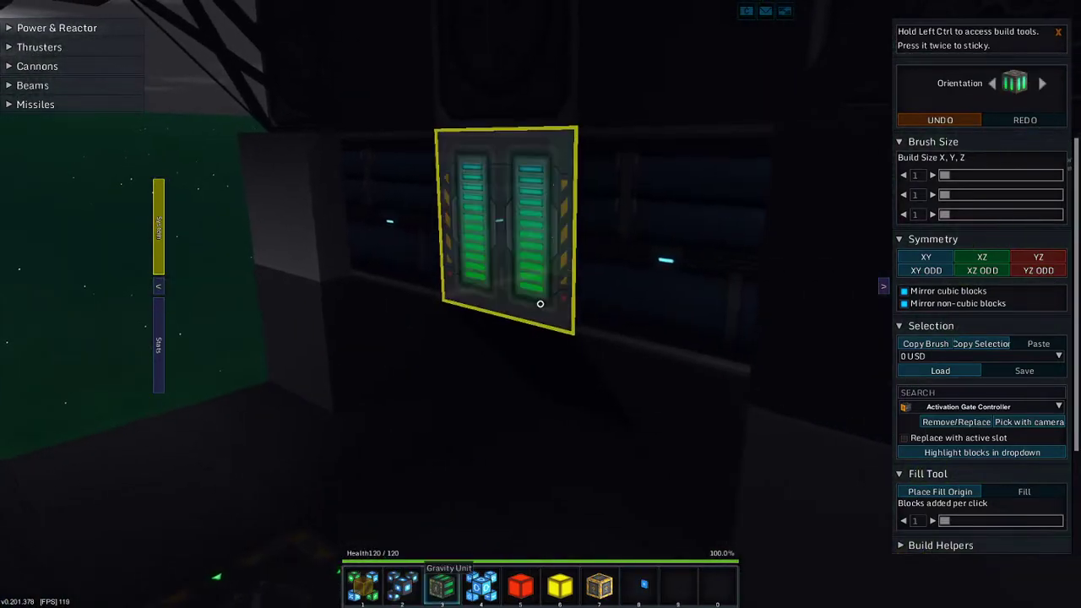
click(539, 304)
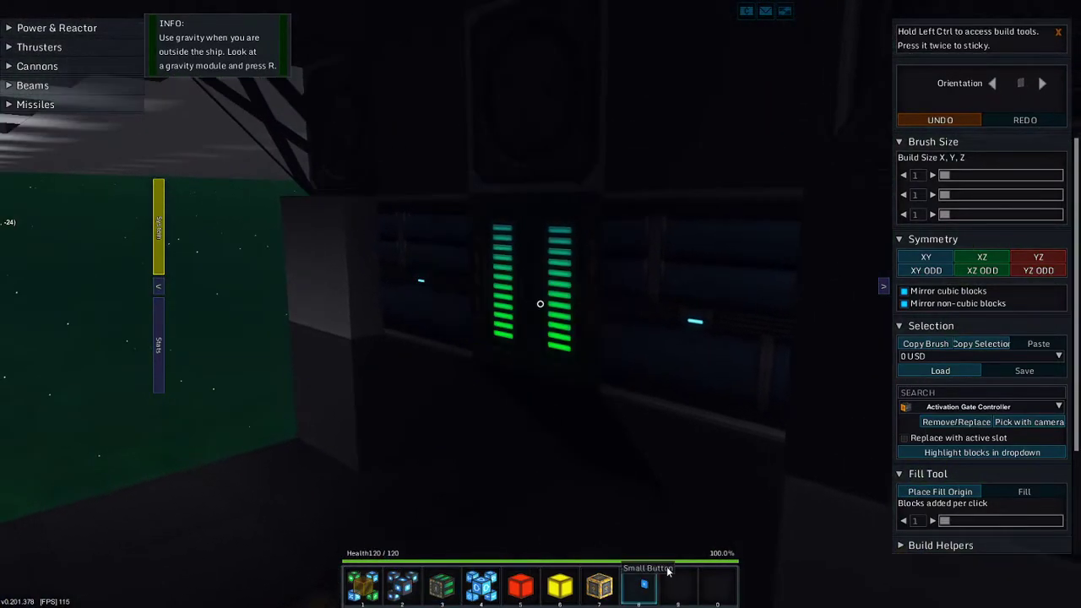
key(s)
click(540, 304)
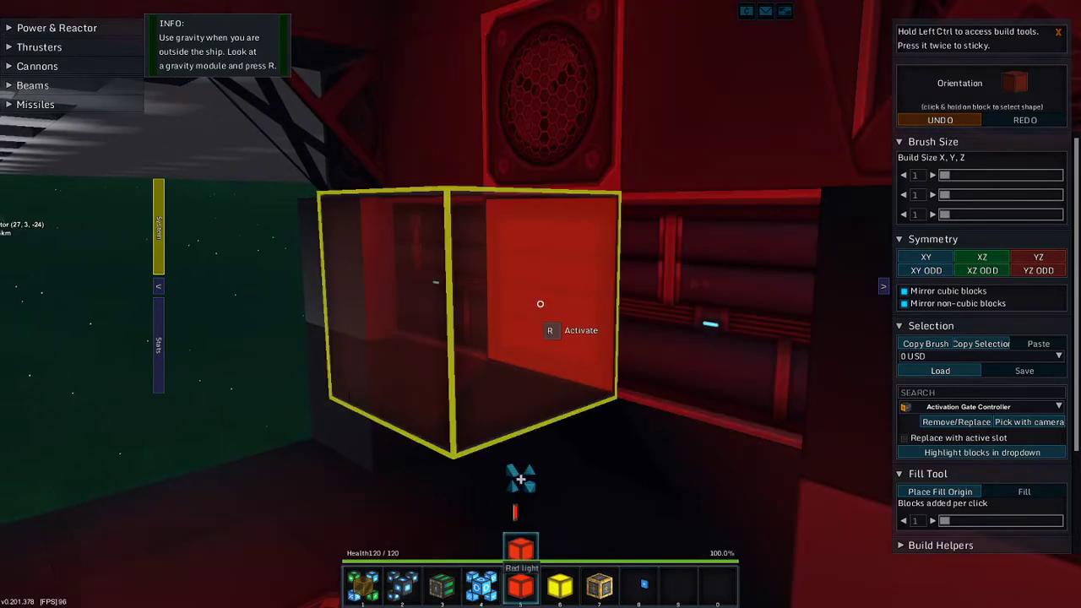
key(r)
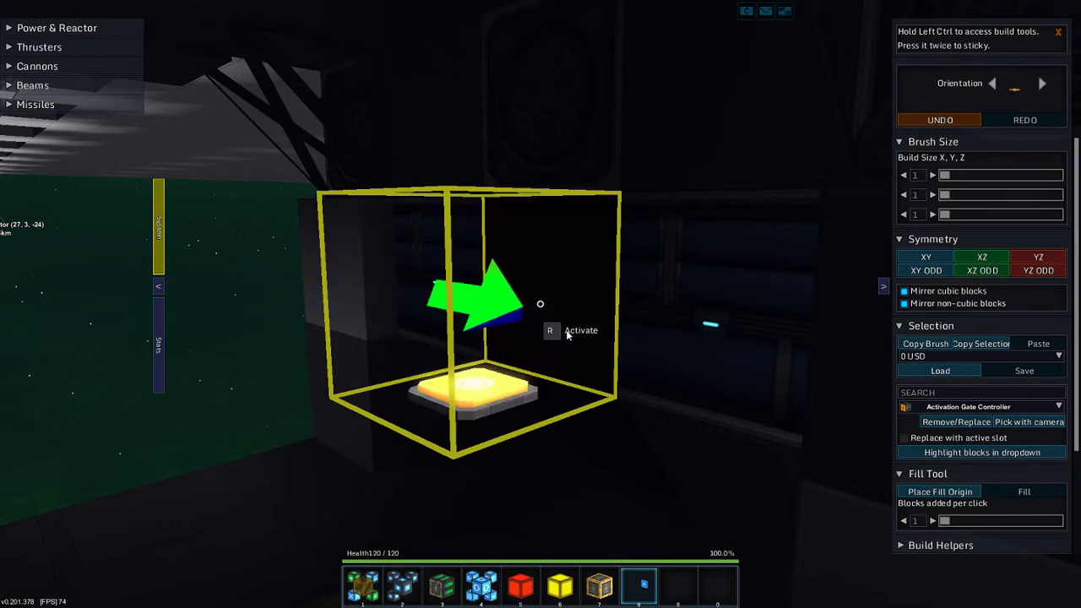
Look over the orange activation buttons in the dark shaft, holding no block
key(a)
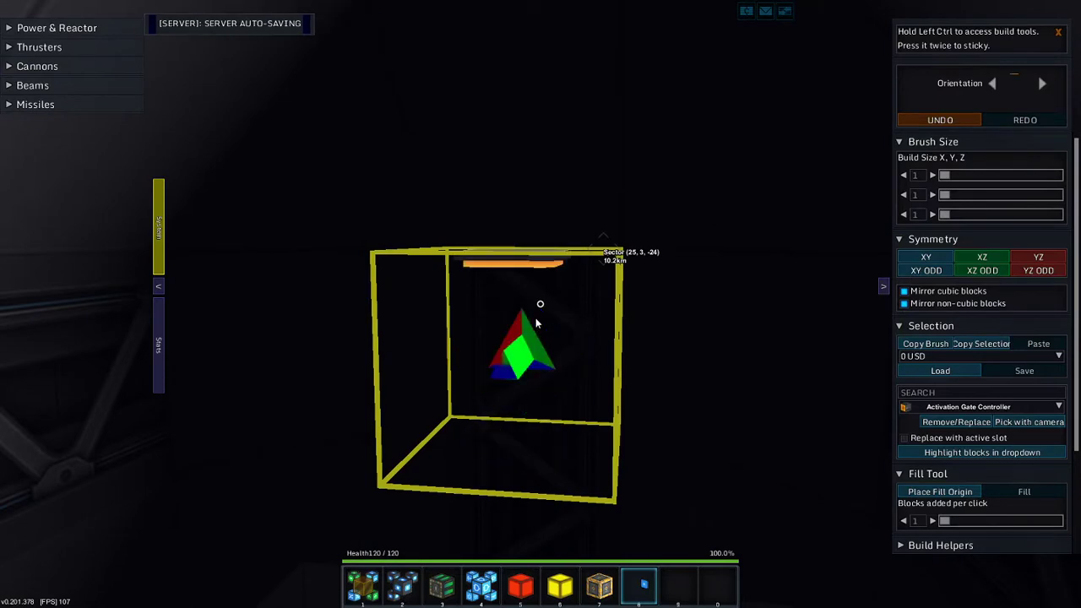
key(w)
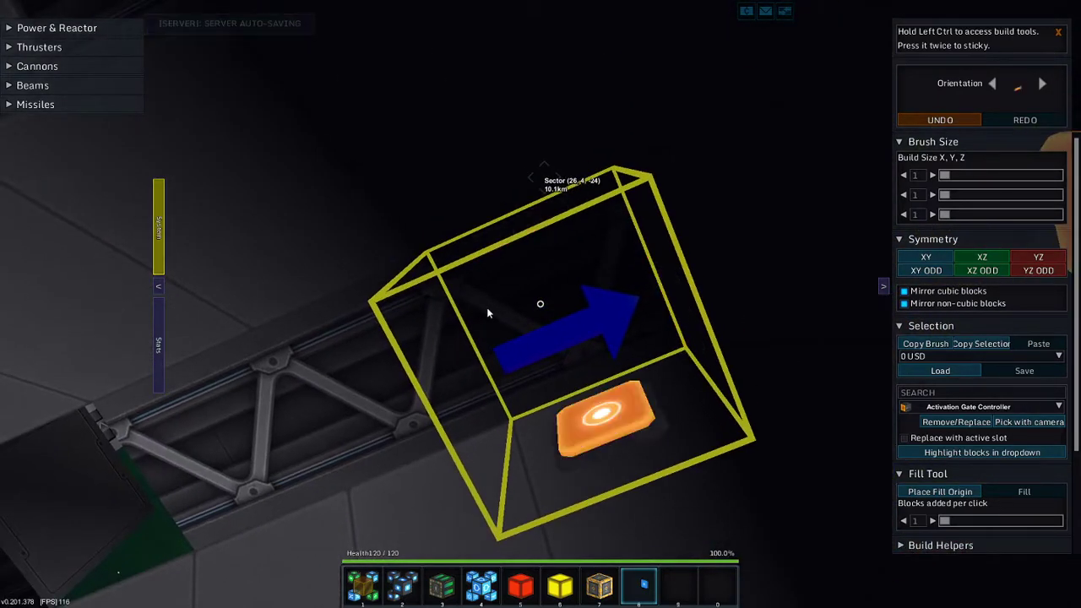
key(s)
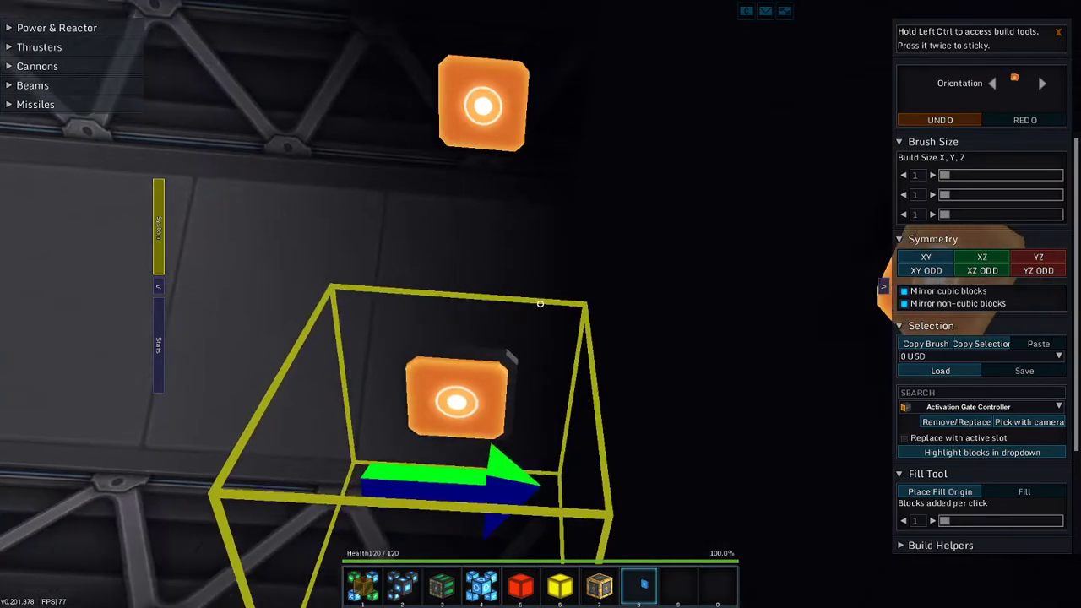
key(9)
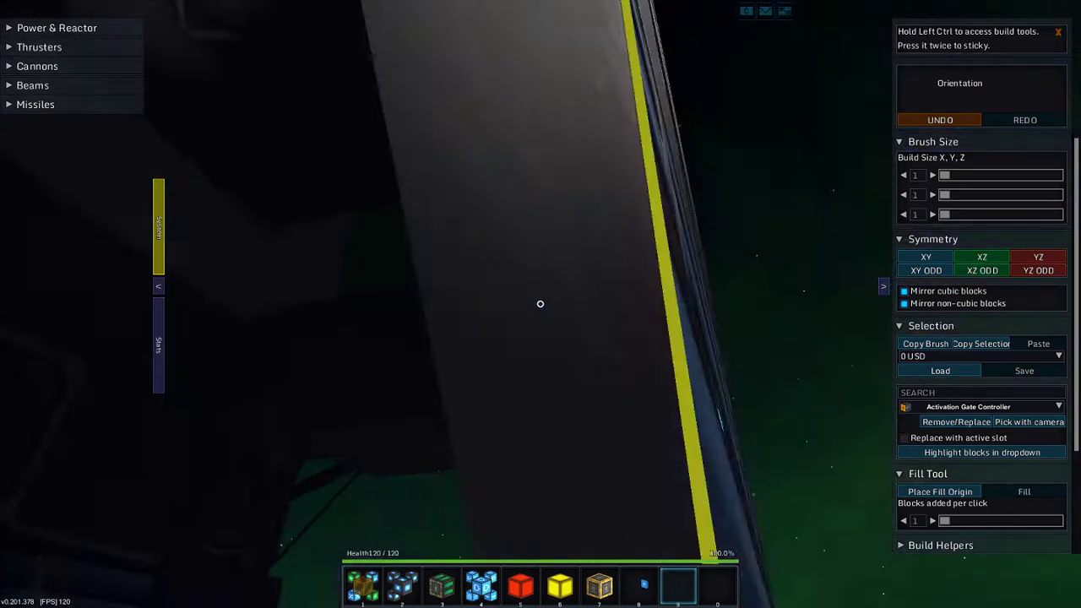
key(w)
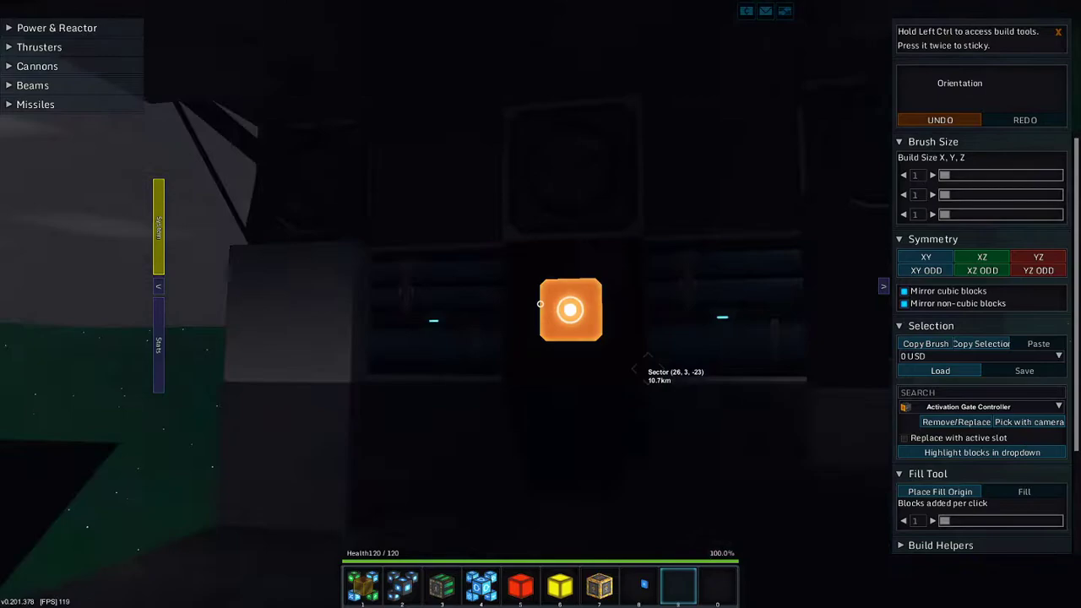
key(w)
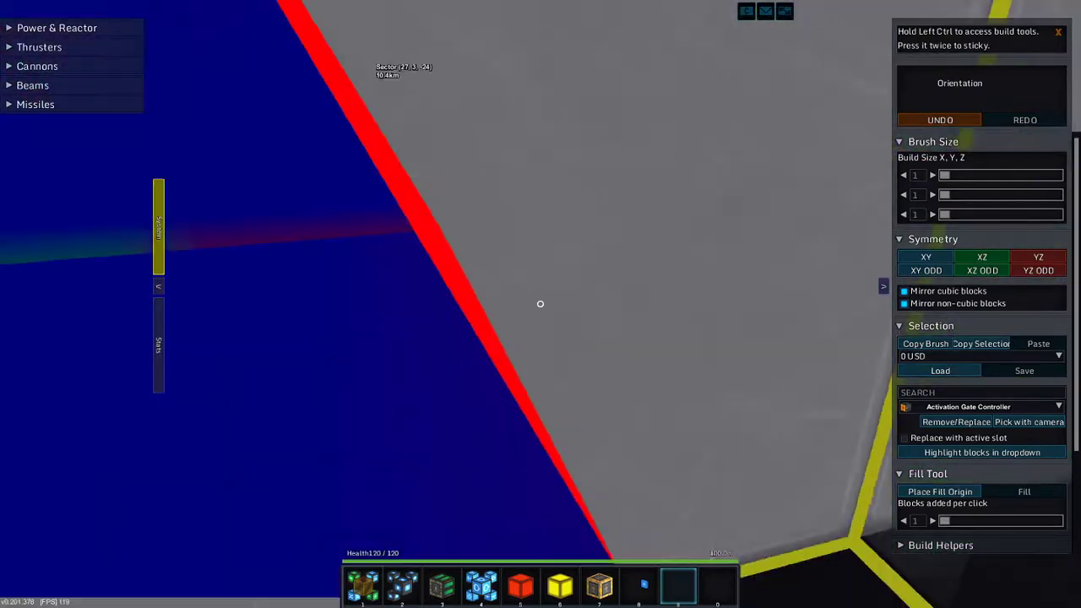
key(w)
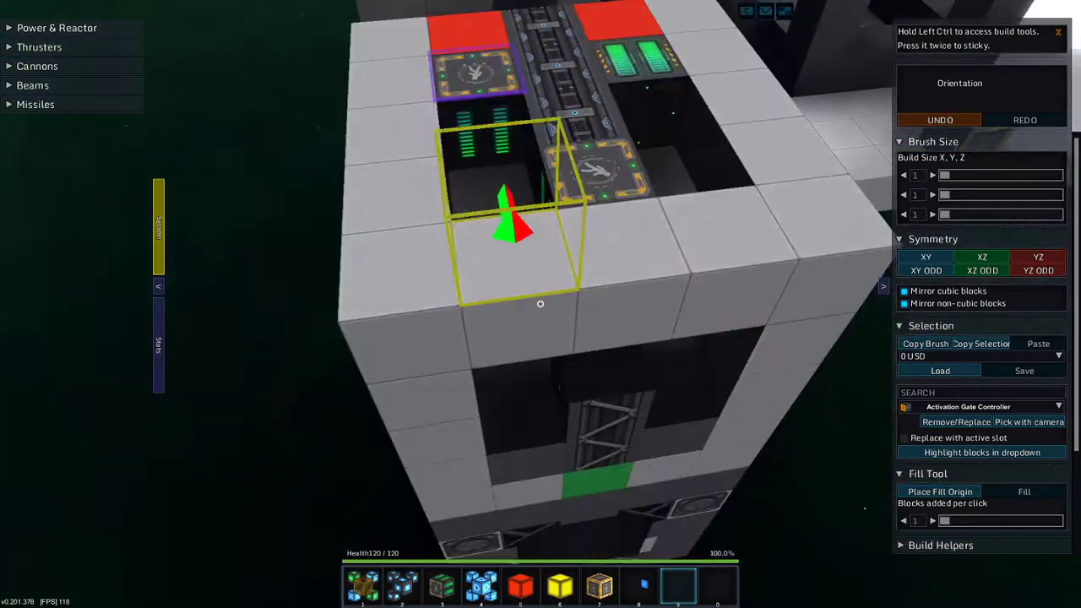
key(w)
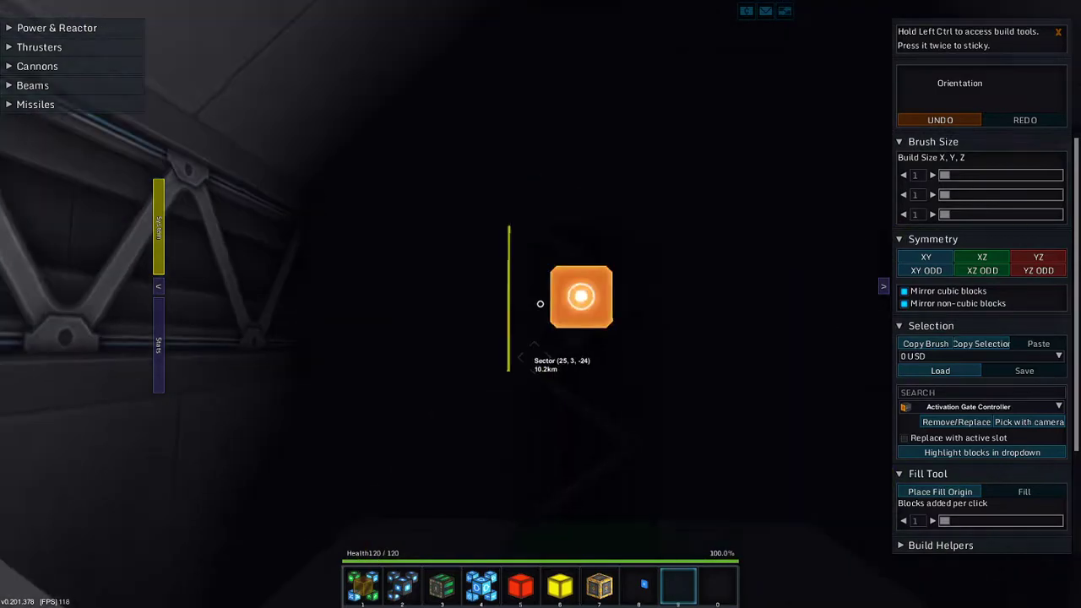
Activate the orange button to enter the gravity field, then resume building on the station
key(w)
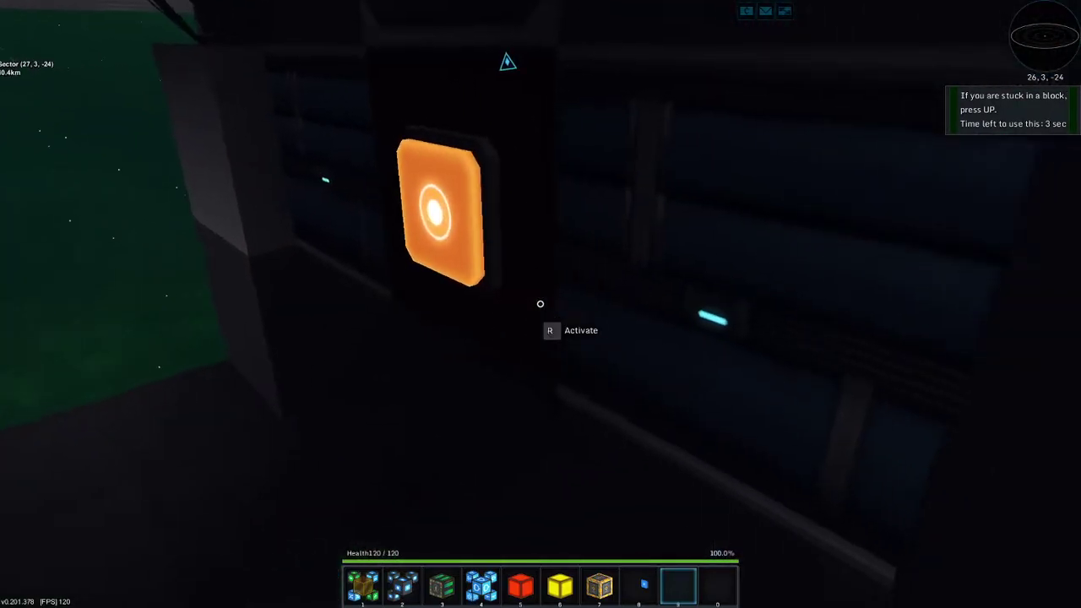
key(r)
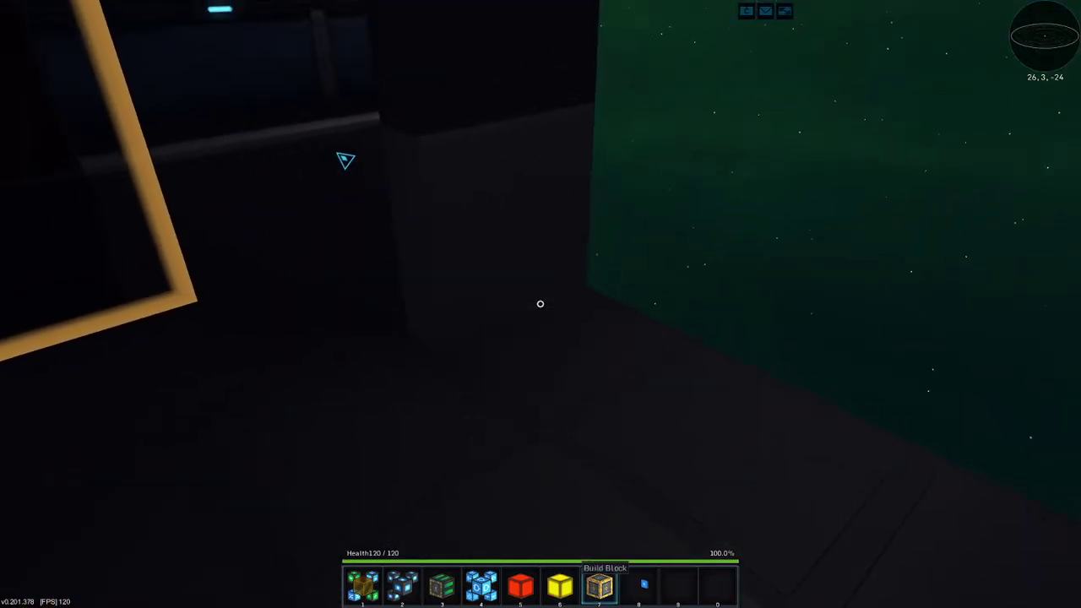
key(r)
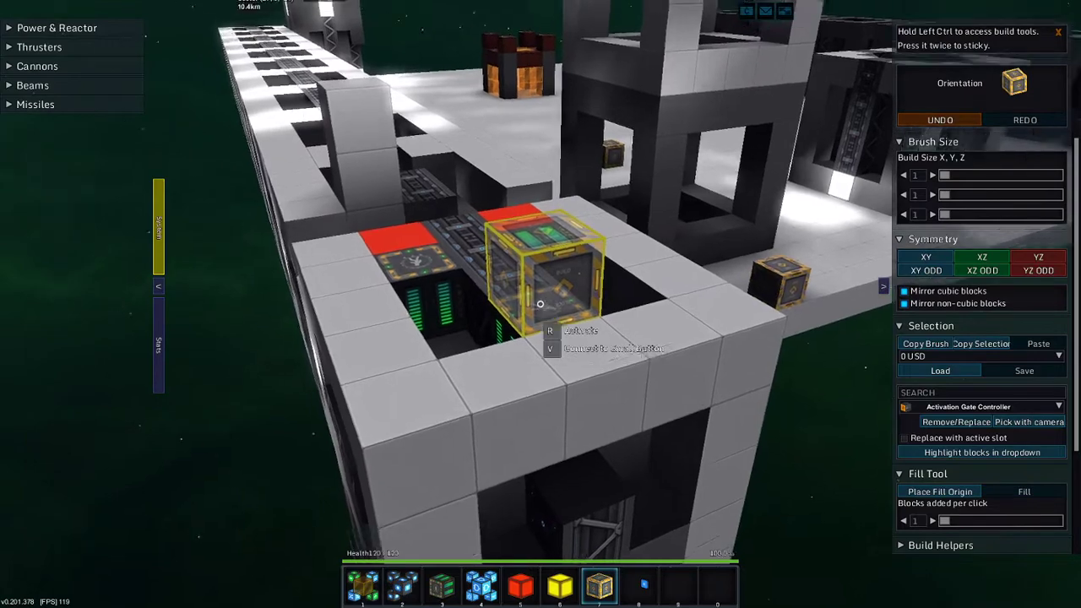
Place a block in the shaft, leave build mode and switch on the station's gravity
click(541, 304)
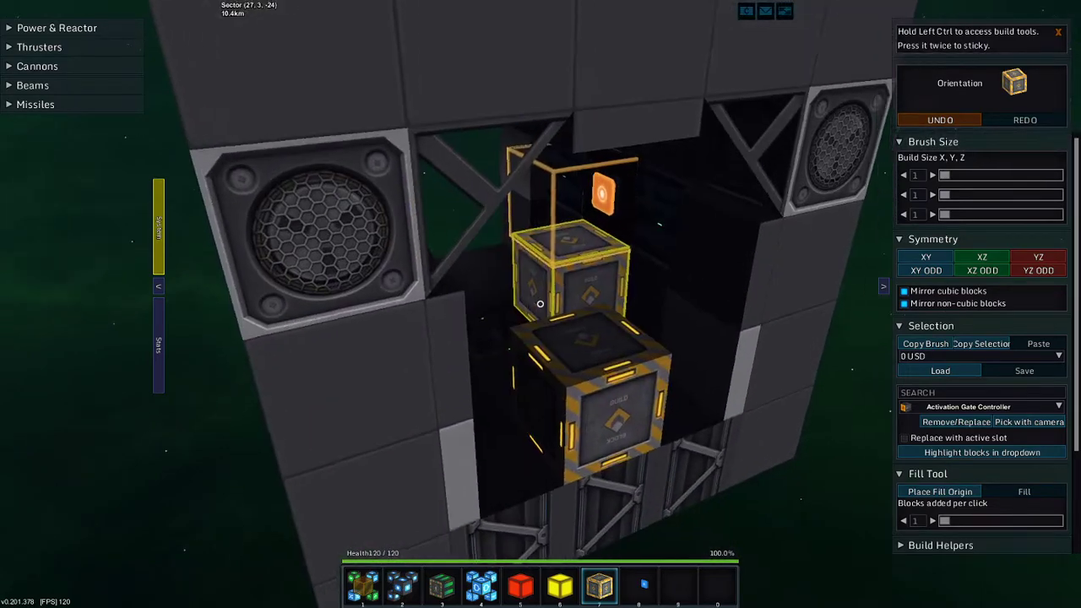
key(r)
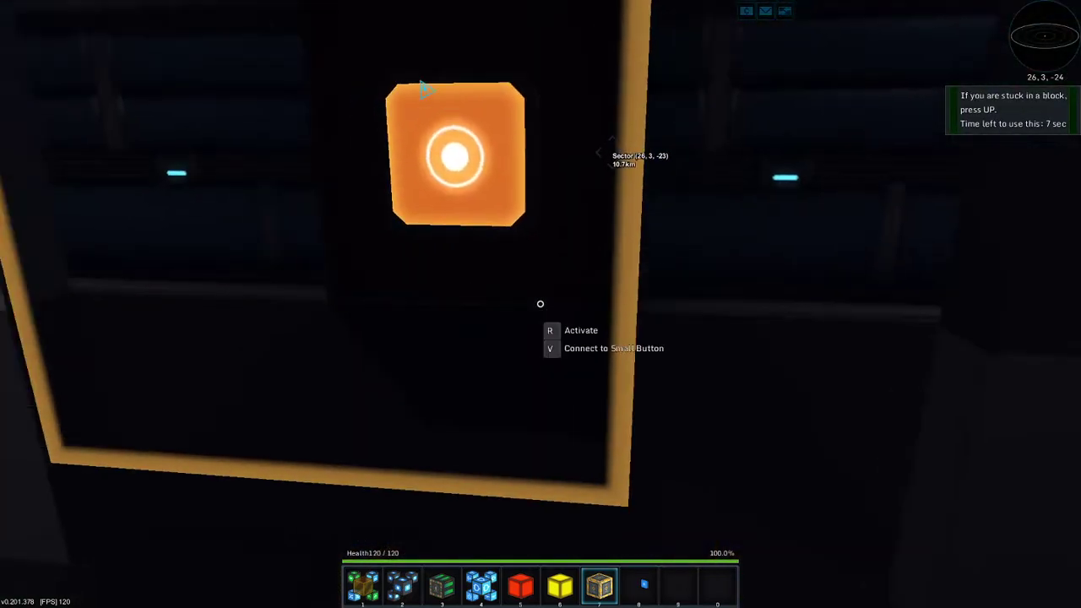
key(r)
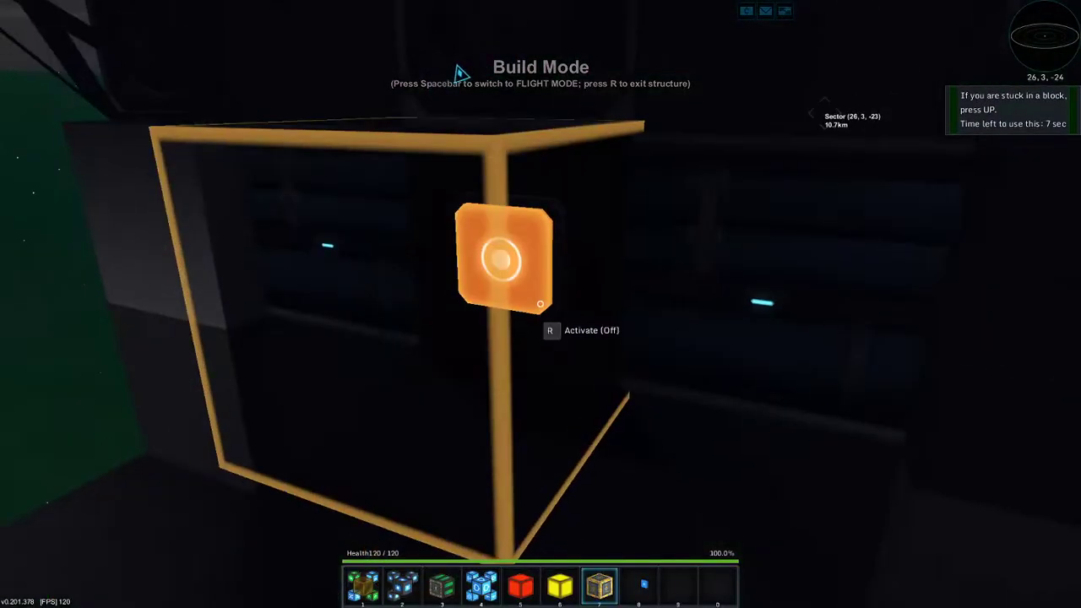
key(r)
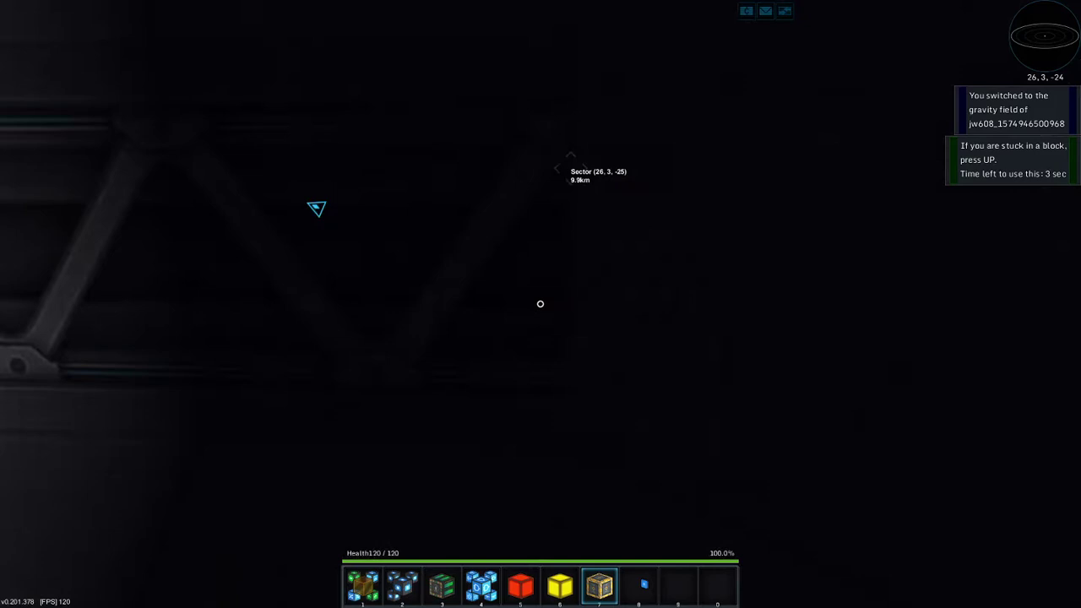
Ride gravity down the corridor with the Gravity Unit (slot 3) ready, then resume building
key(r)
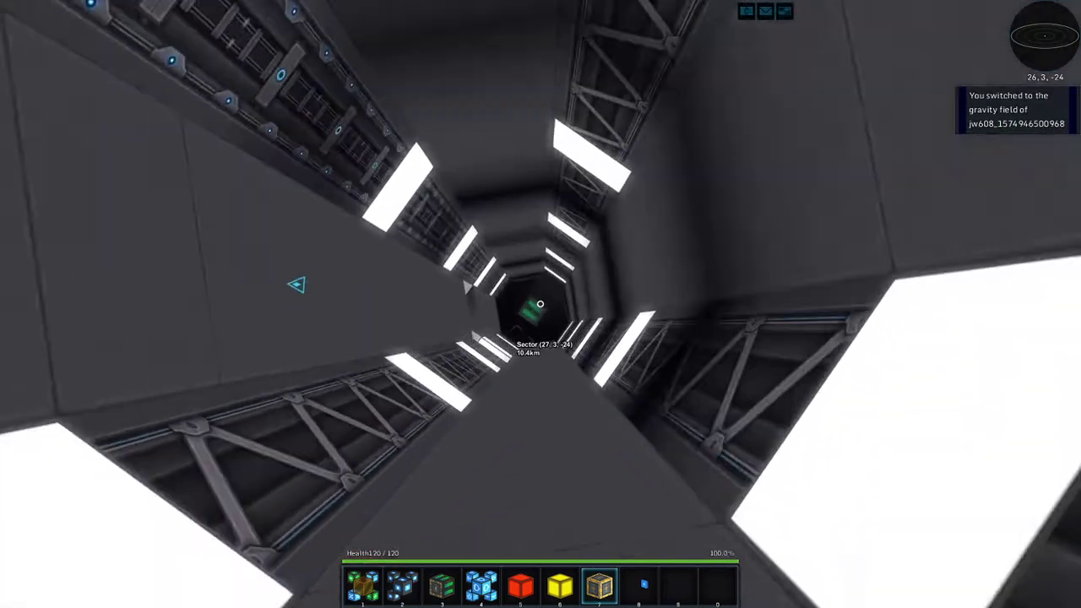
key(r)
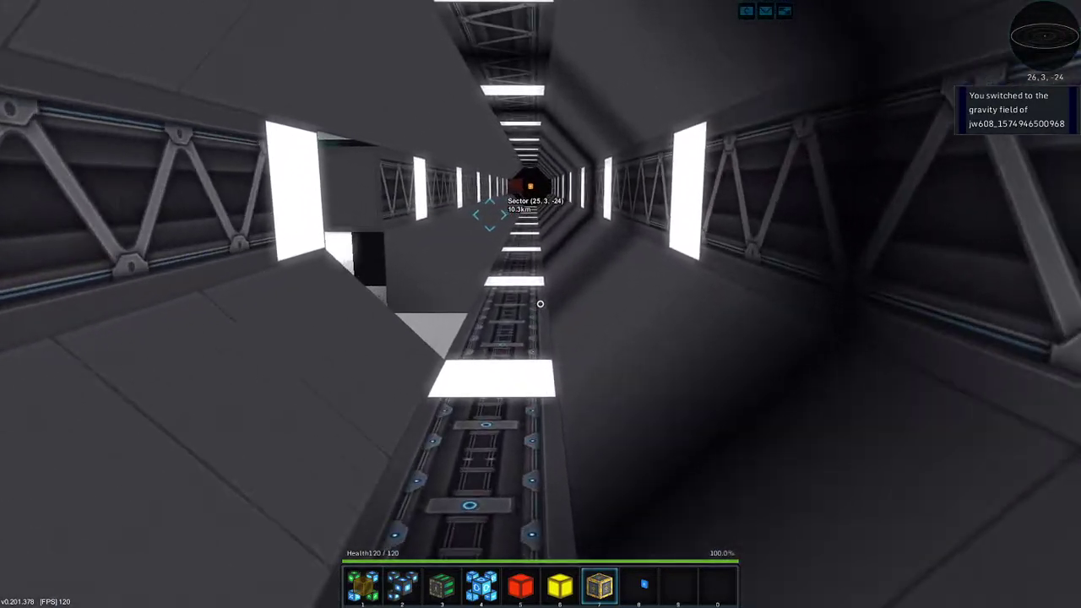
key(3)
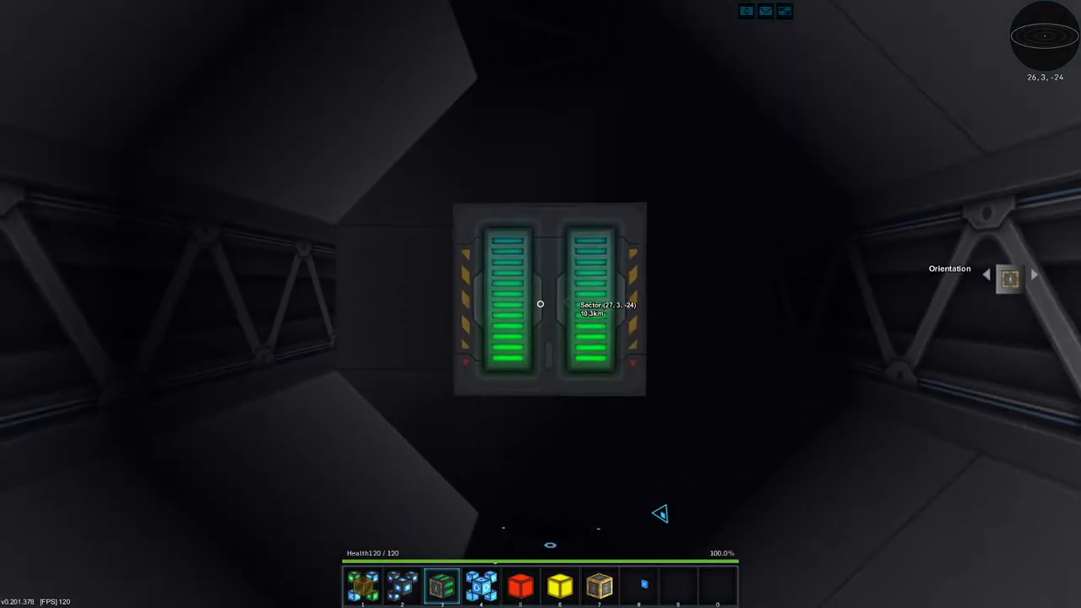
key(r)
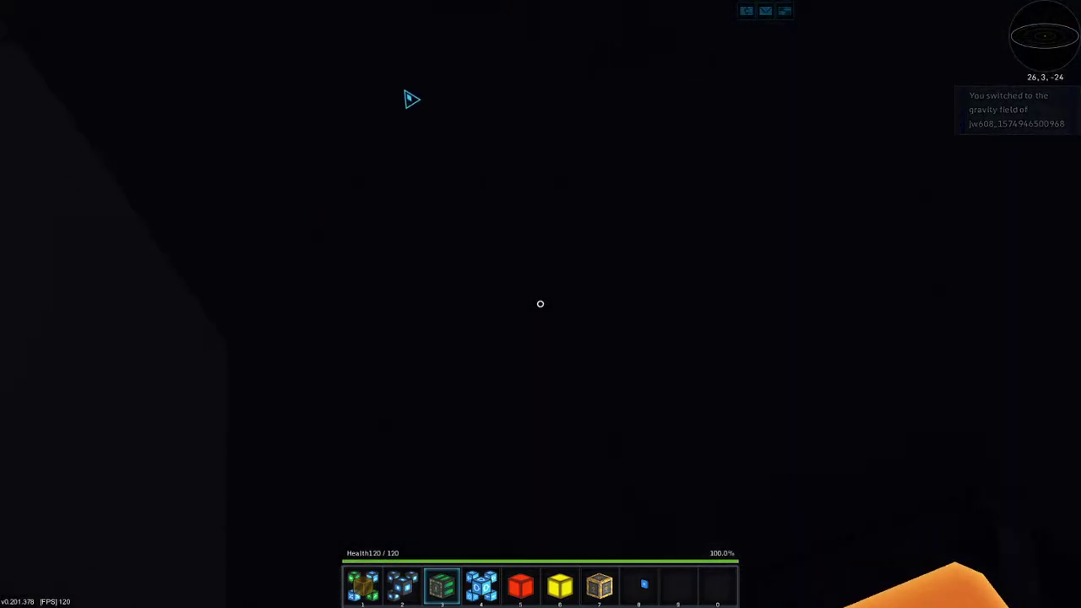
key(r)
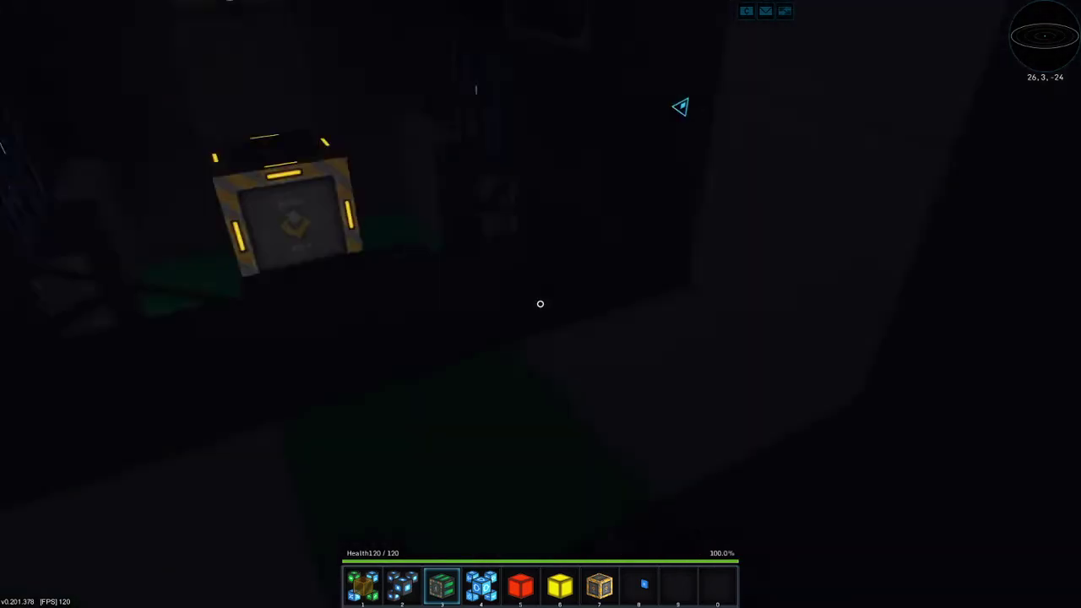
key(r)
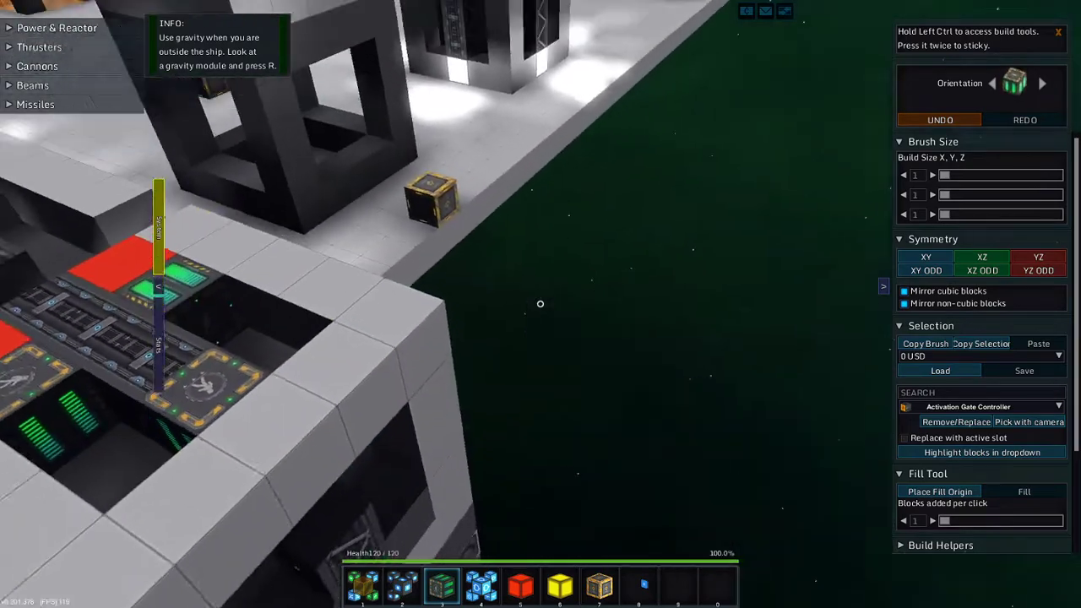
Leave build mode and send the admin jump command in chat to return to the station
key(r)
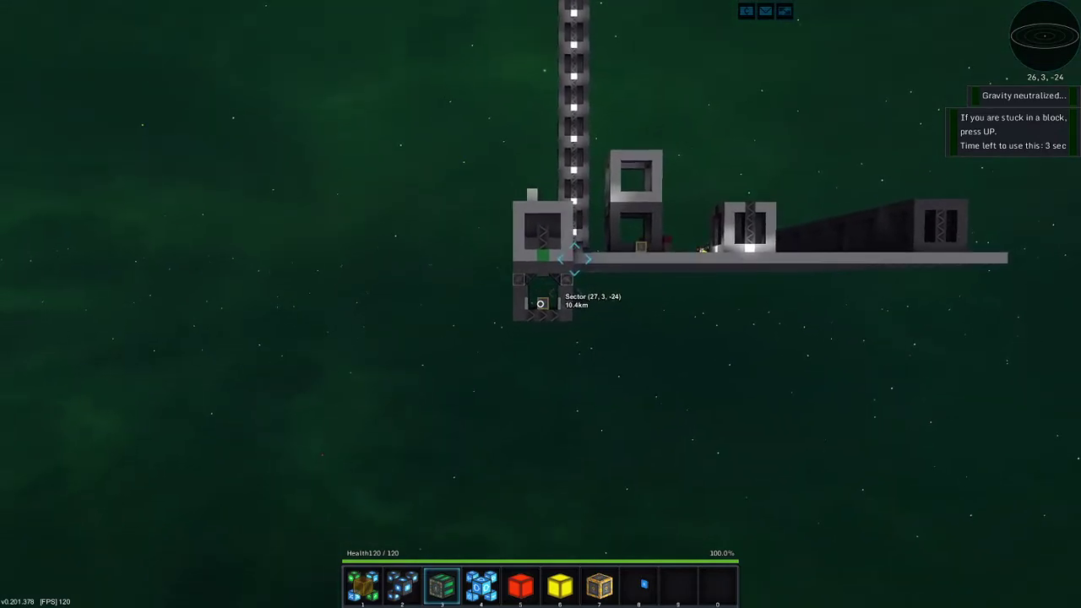
text(/jump)
key(Return)
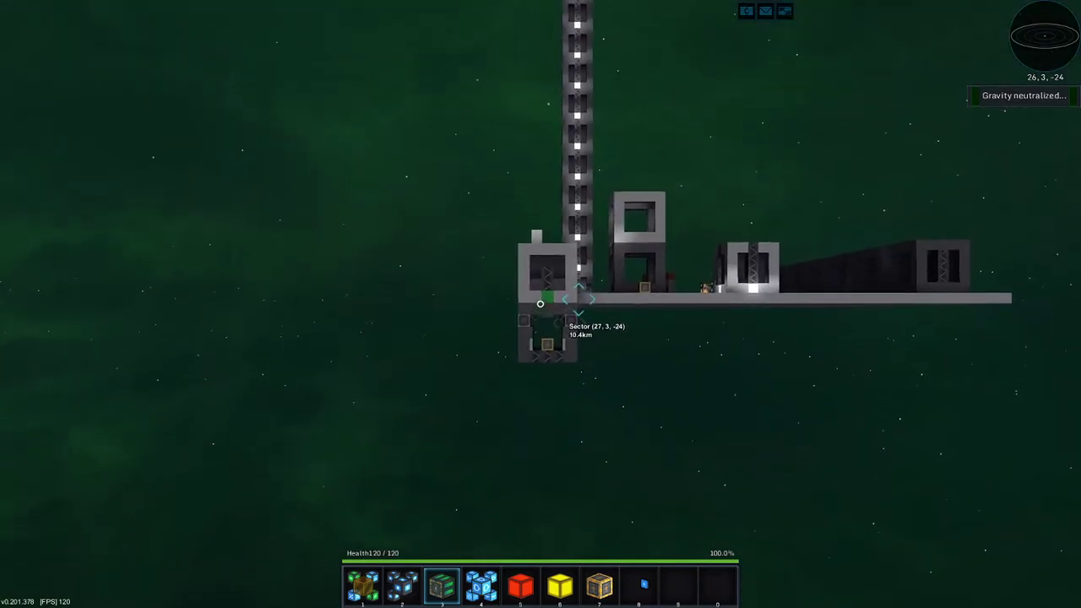
key(Return)
key(Return)
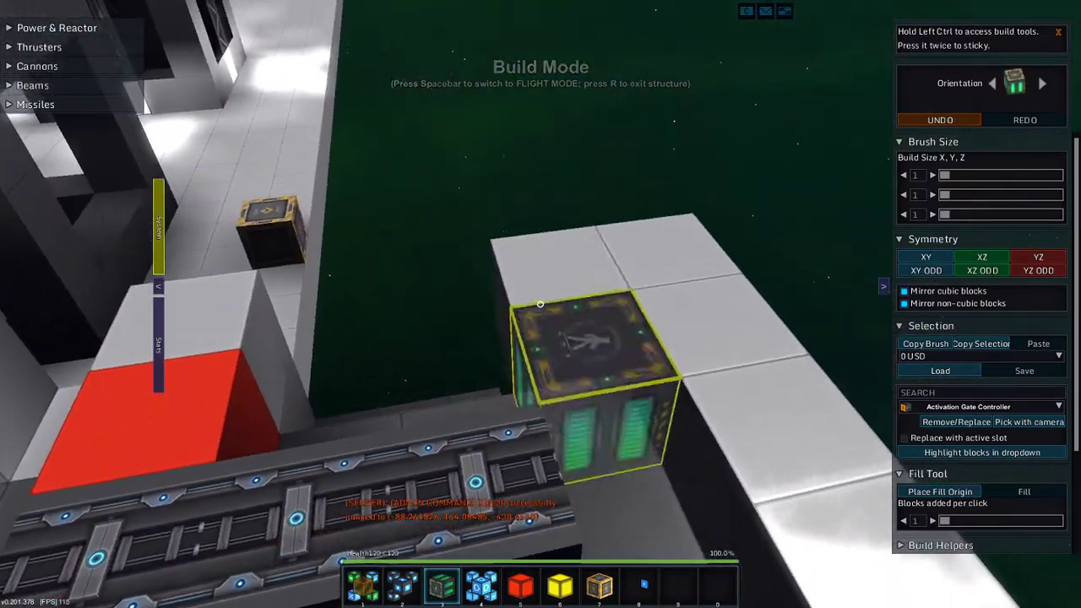
Swap the shaft's gravity unit for a blank display block from the creative inventory
right_click(541, 304)
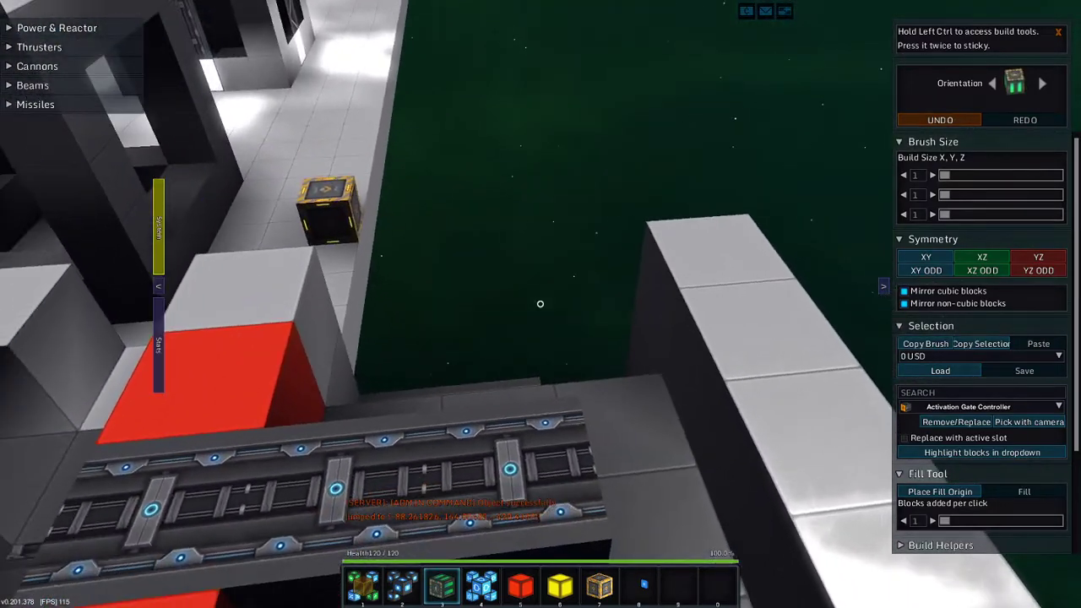
key(i)
scroll(381, 347, down, 1)
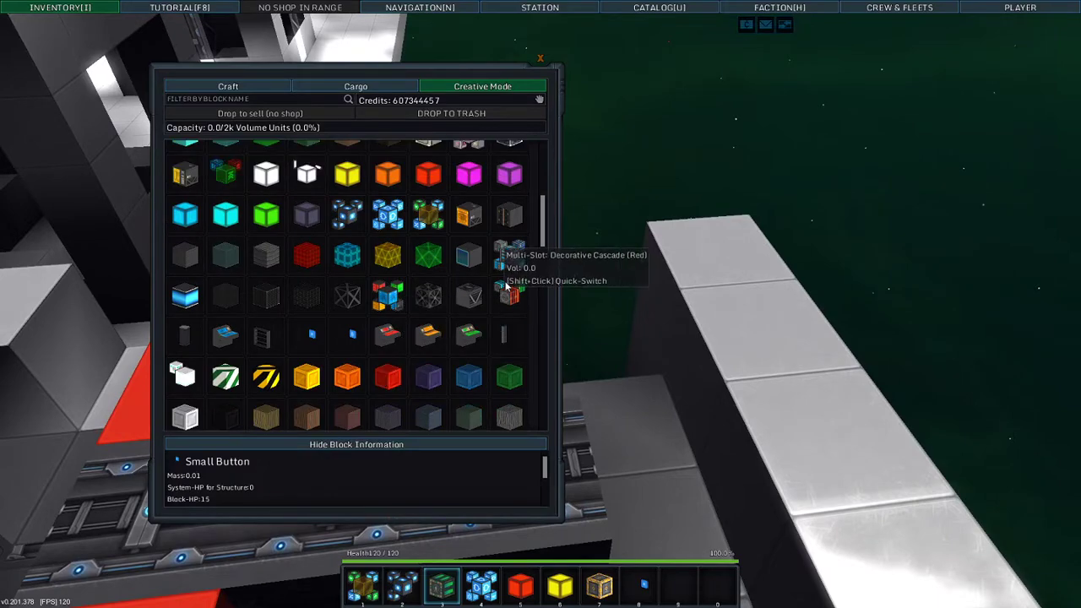
key(i)
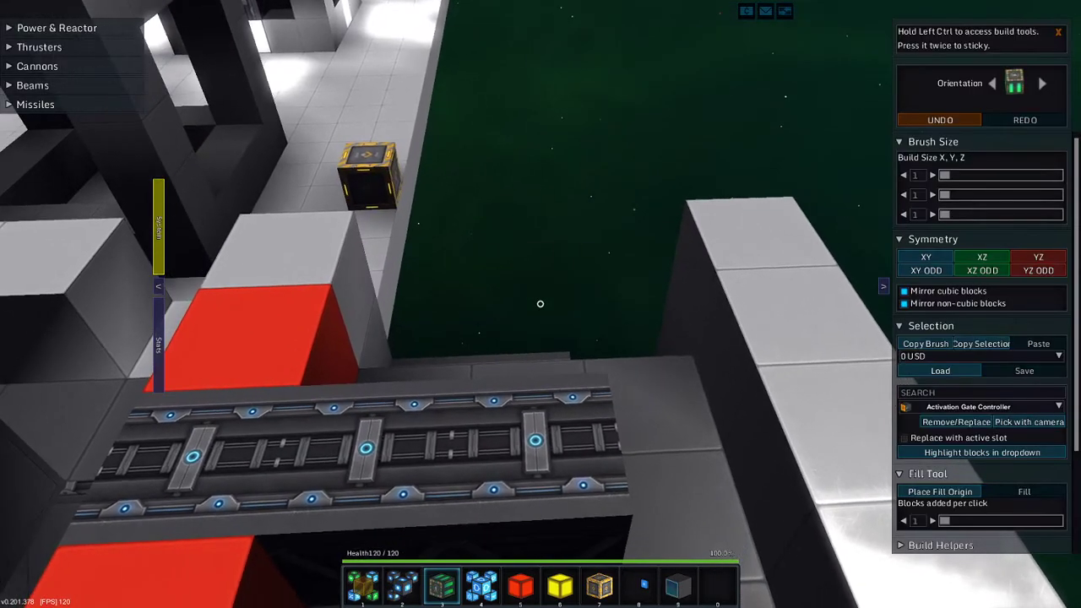
drag(540, 304, 540, 304)
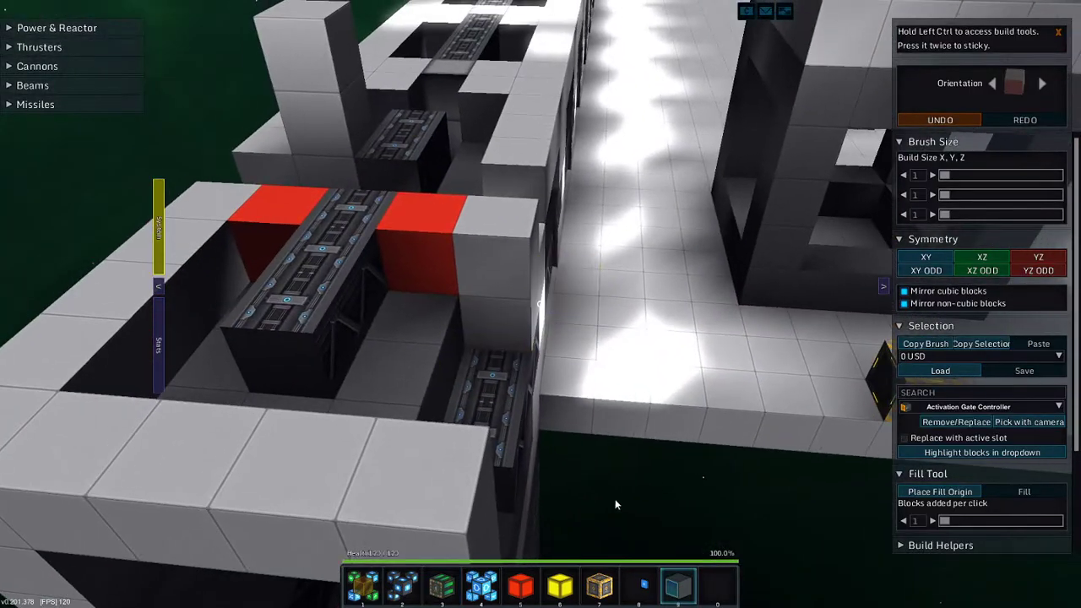
click(483, 299)
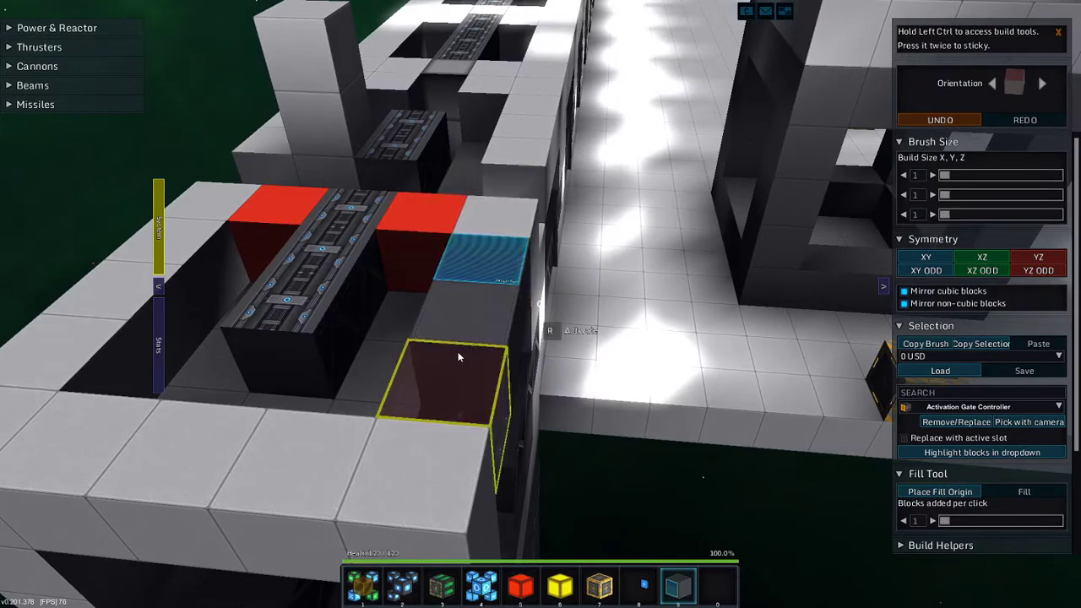
Label the display blocks 'out', 'down' and 'into', then re-edit the 'down' sign
key(r)
text(out)
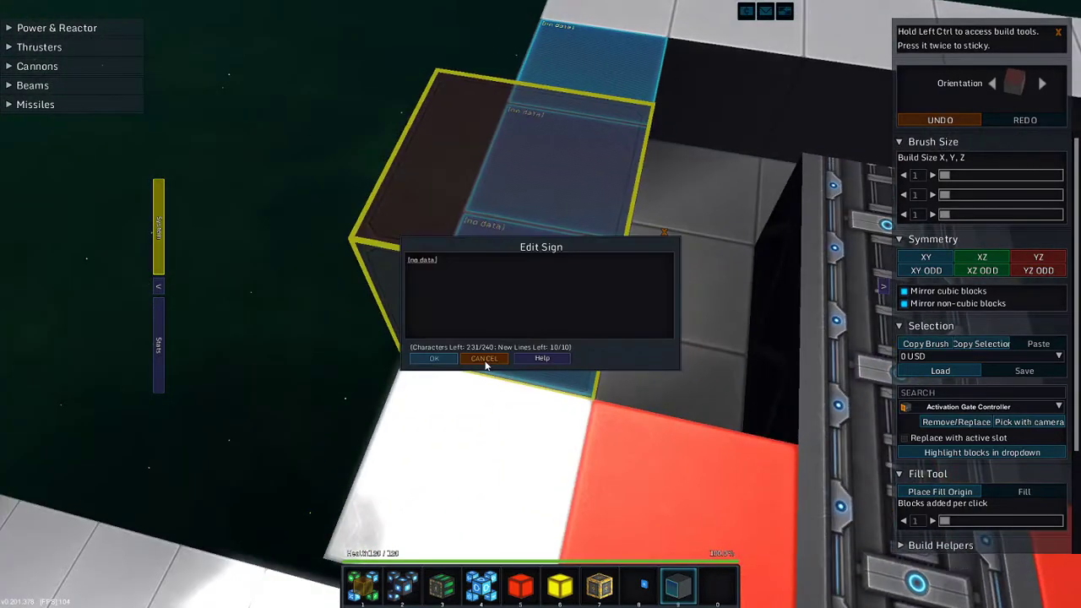
click(435, 361)
key(r)
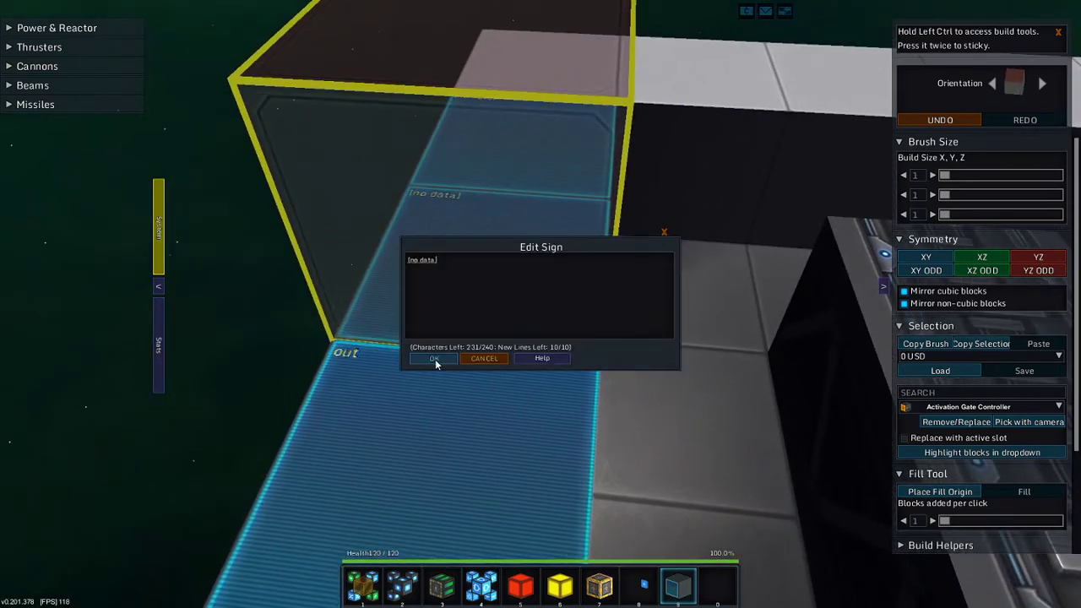
click(436, 363)
text(info)
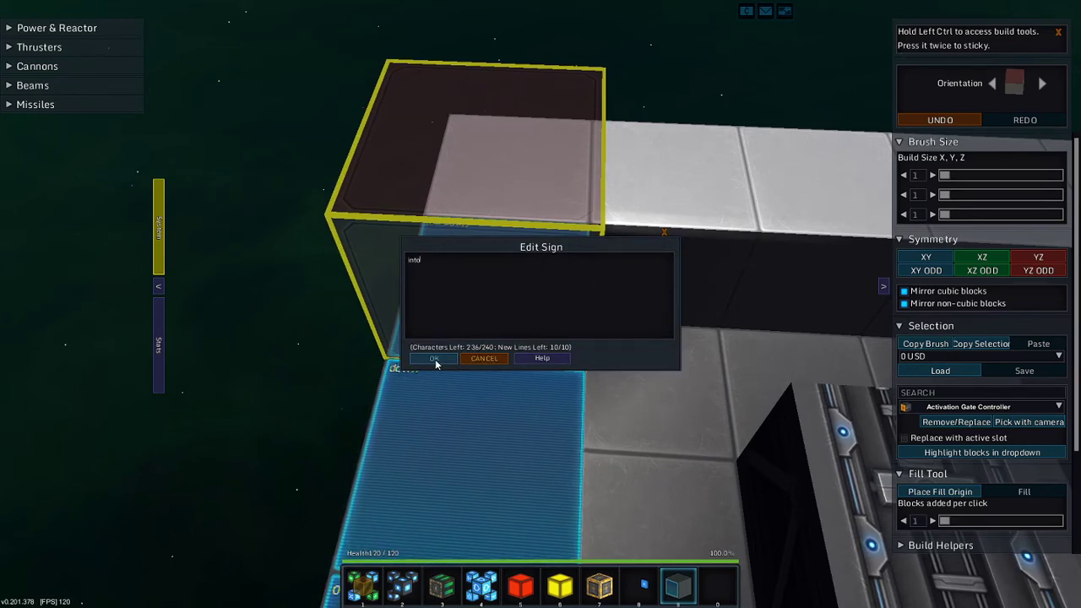
click(436, 363)
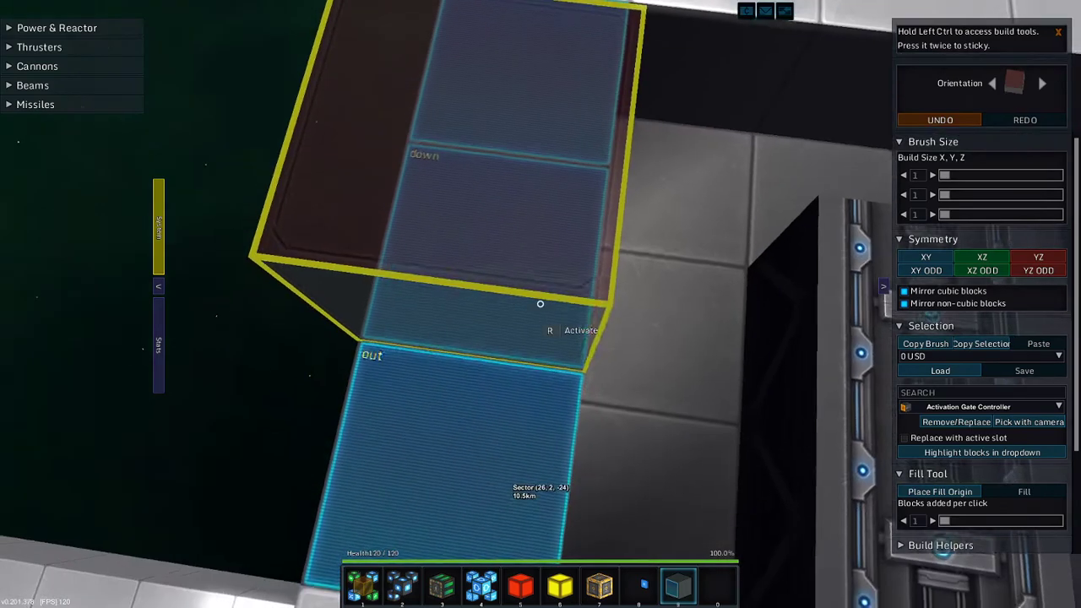
key(r)
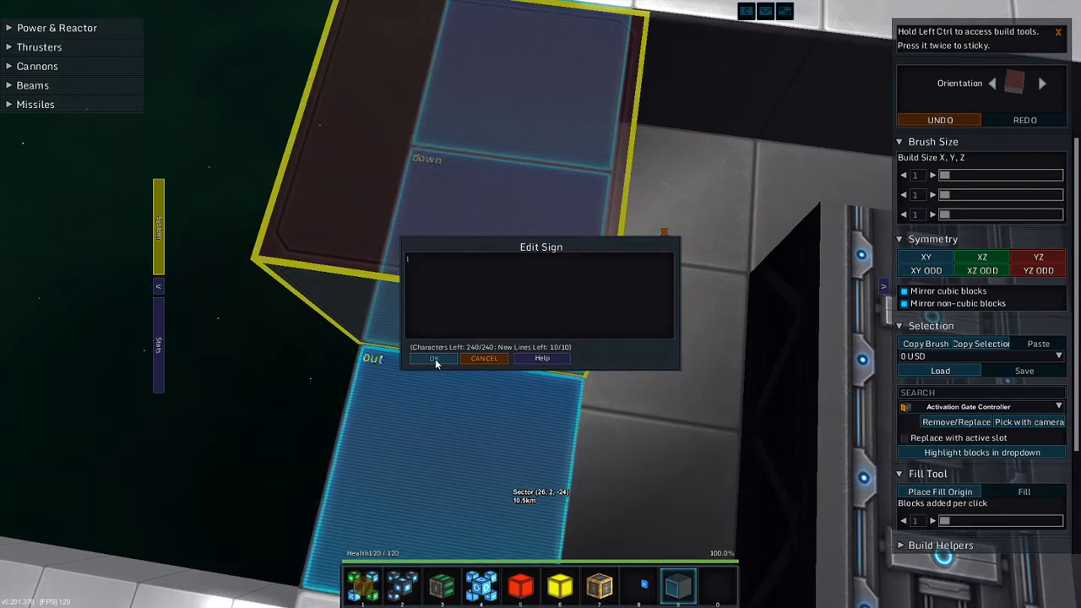
text(down)
click(435, 362)
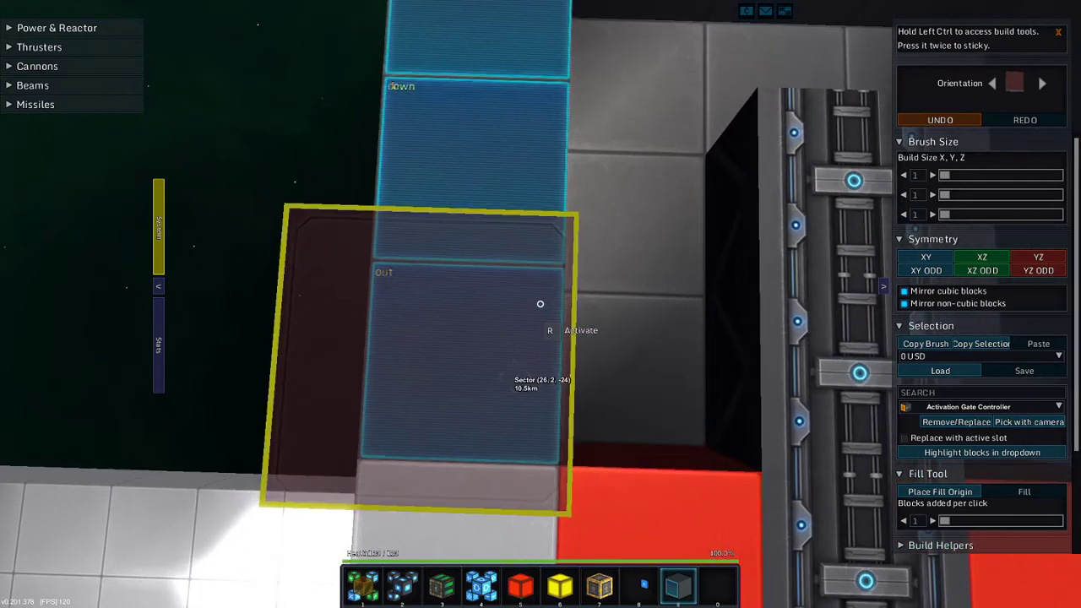
scroll(540, 303, up, 3)
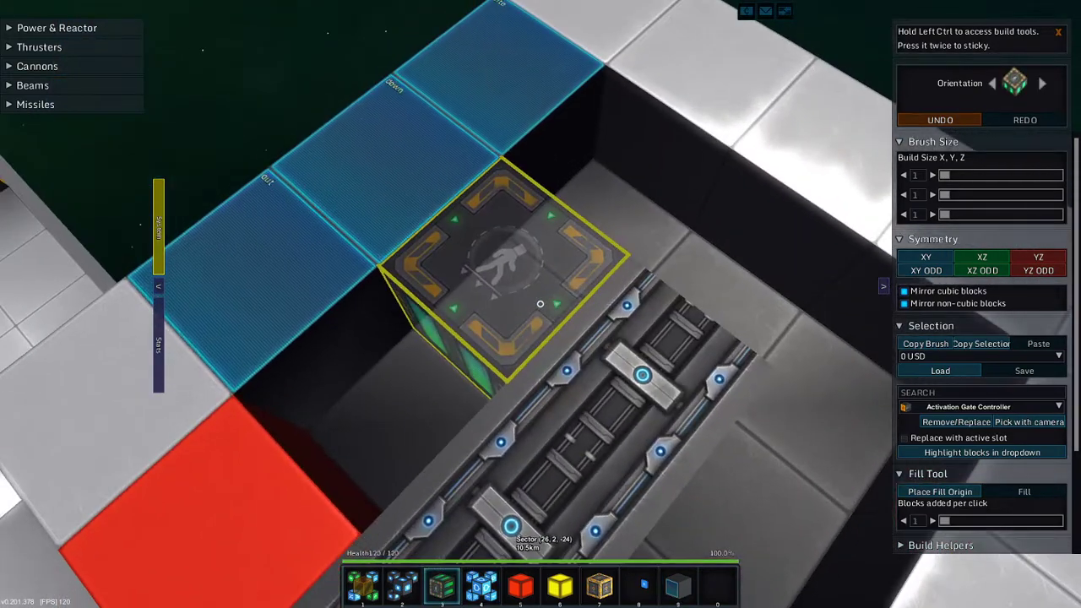
Place a rotated gravity unit in the shaft and confirm the display block's 'up' label
click(541, 303)
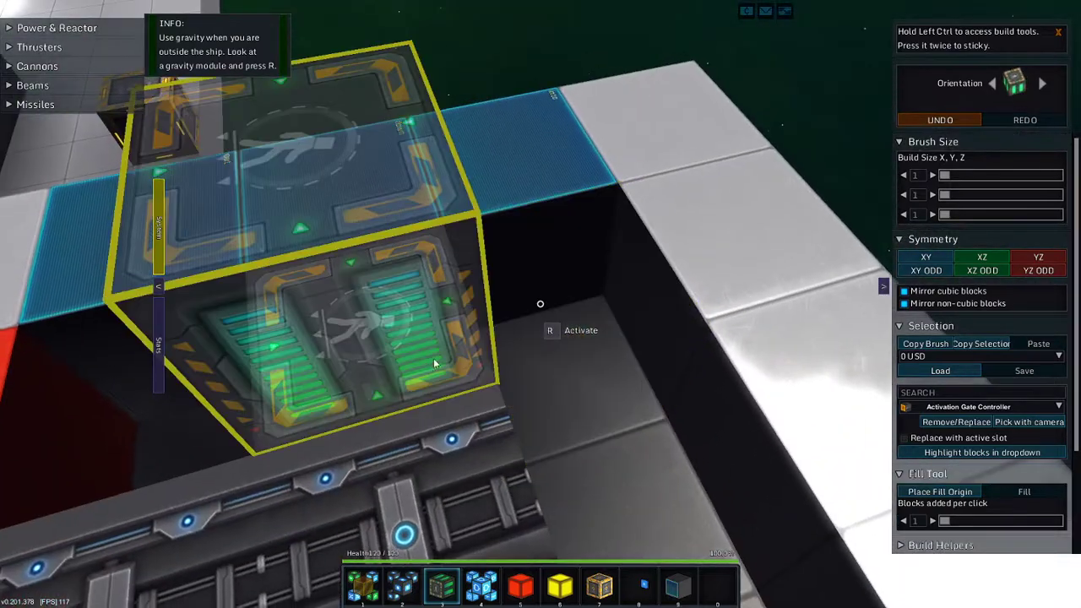
key(r)
scroll(563, 330, up, 1)
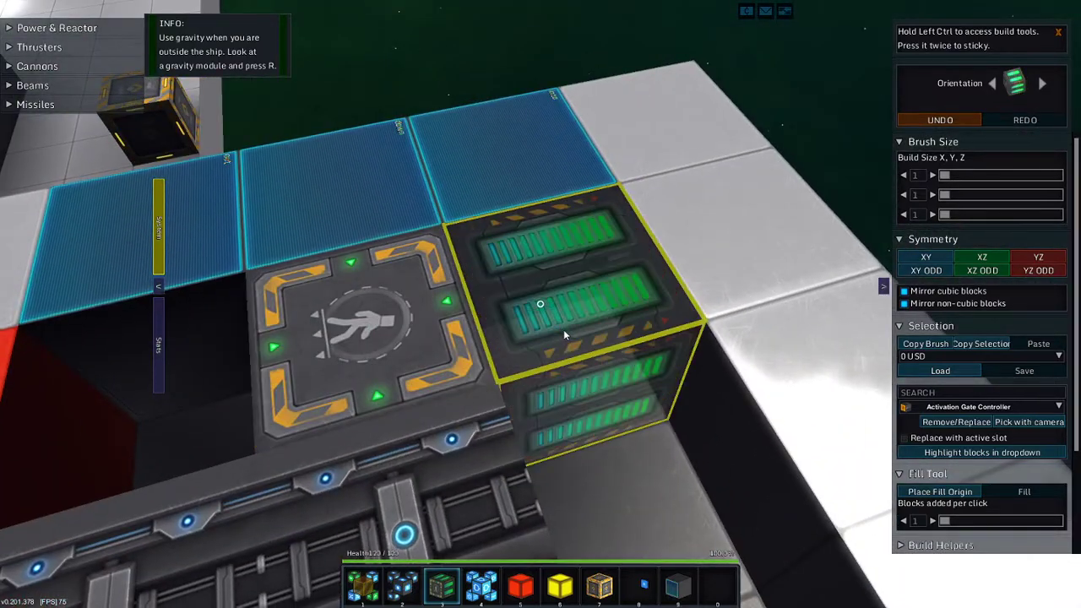
scroll(564, 329, up, 1)
click(564, 330)
text(r)
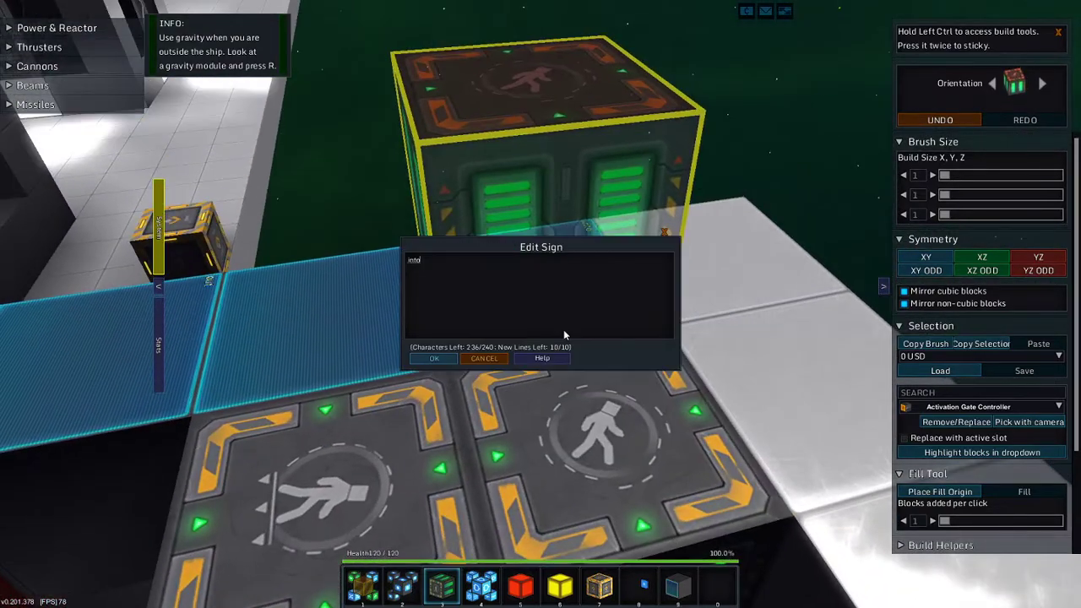
text(p)
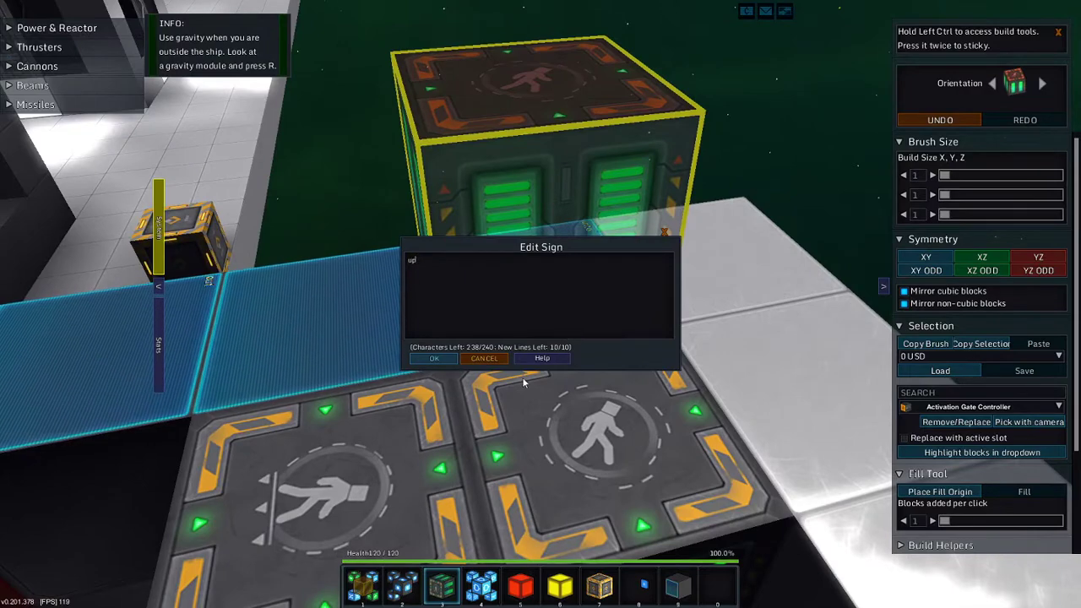
click(432, 361)
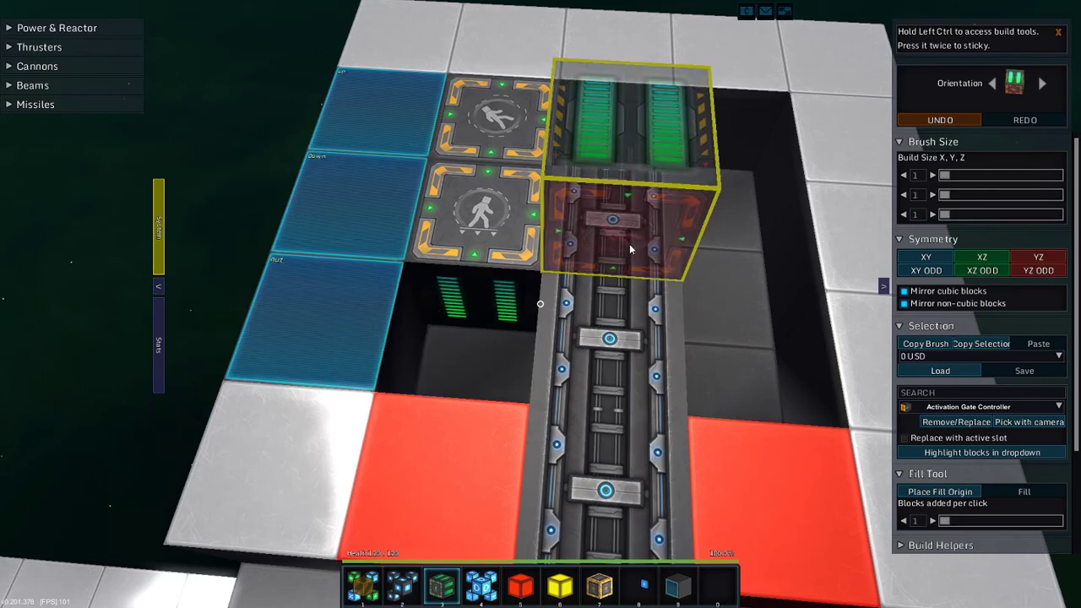
Fly around the elevator build to inspect the gravity module and shaft from above
drag(463, 325, 540, 304)
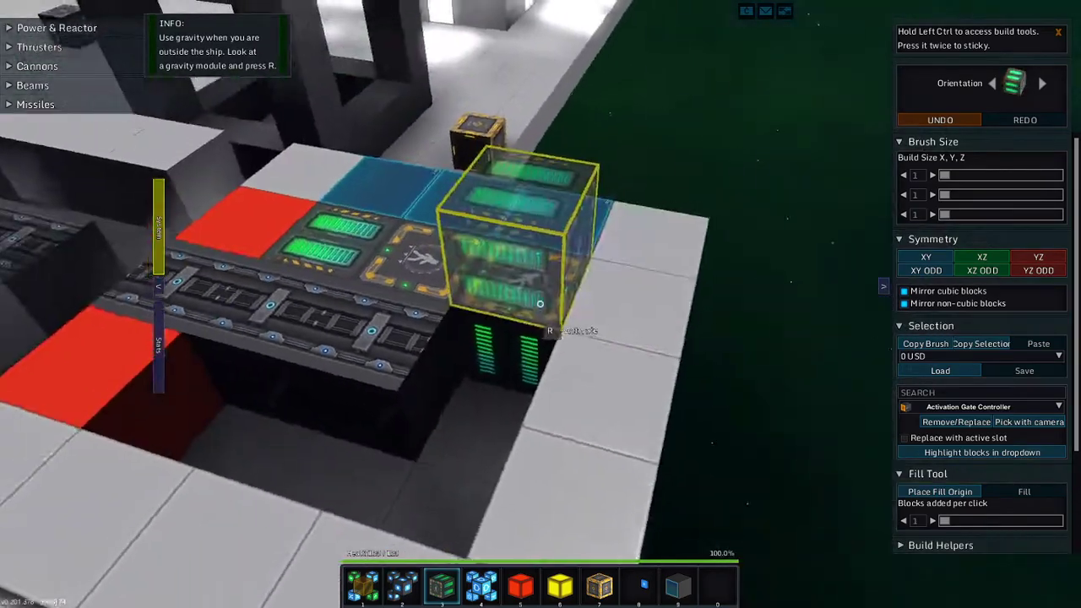
key(s)
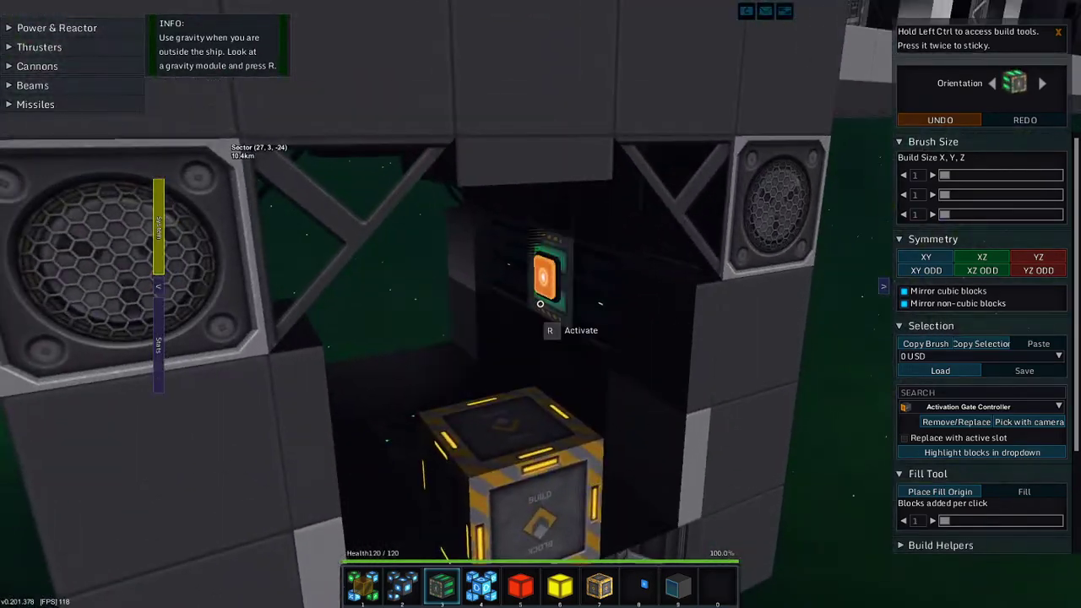
key(w)
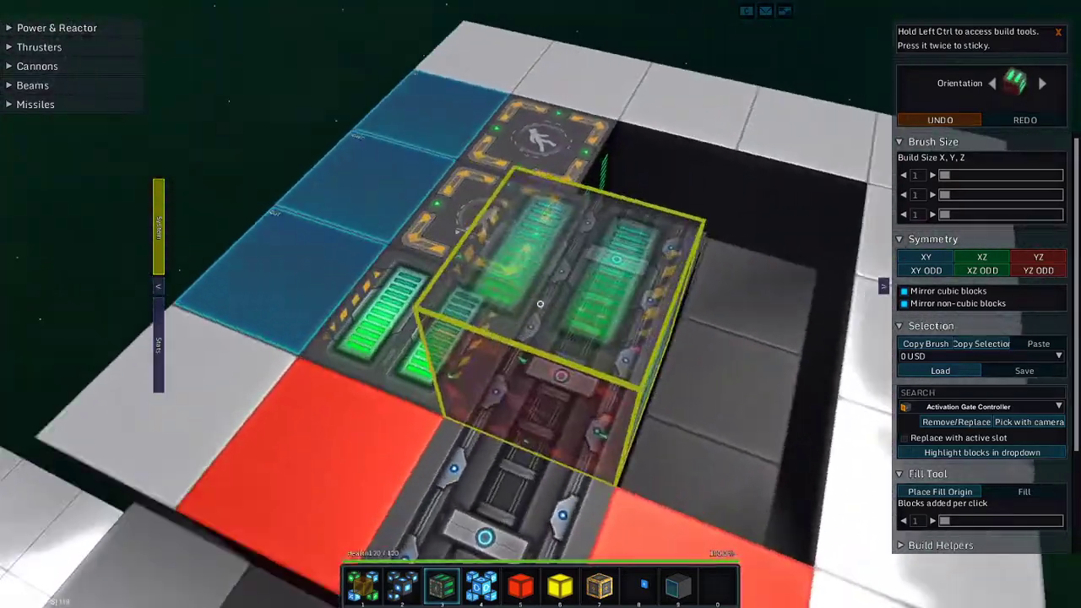
key(w)
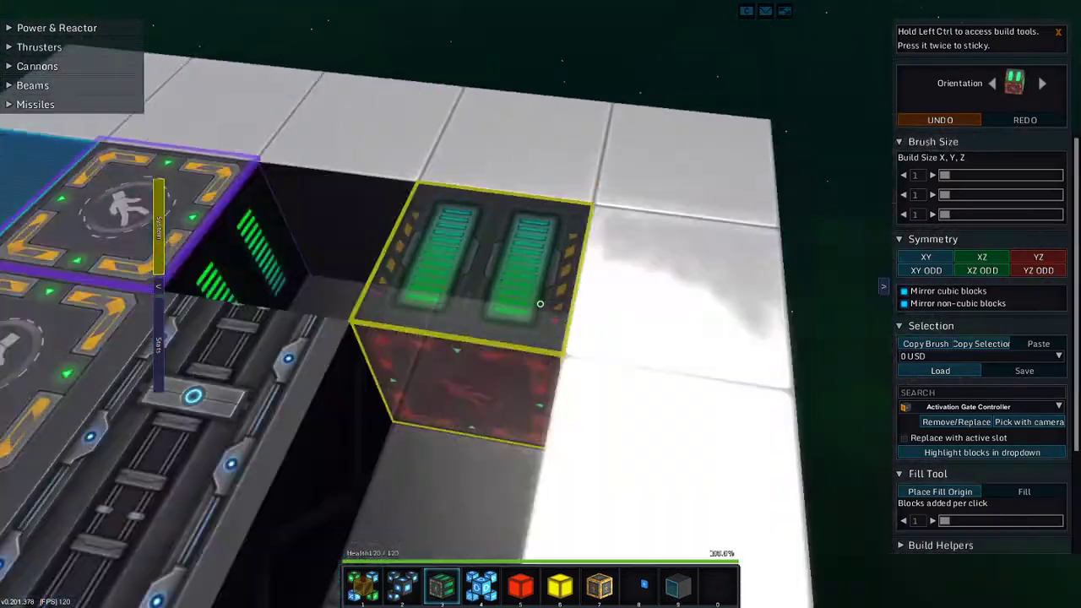
key(w)
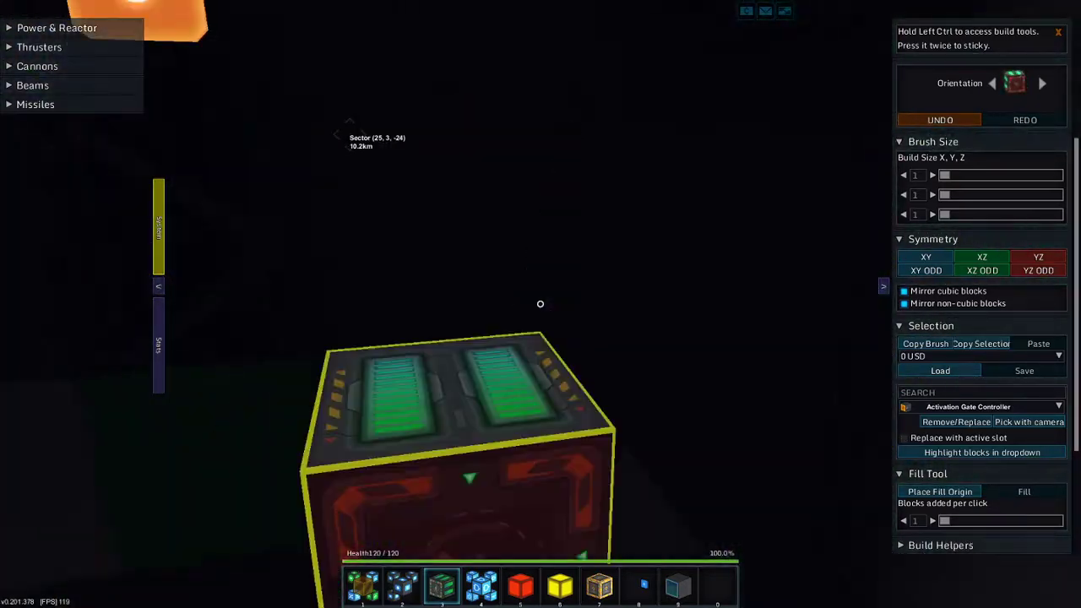
key(w)
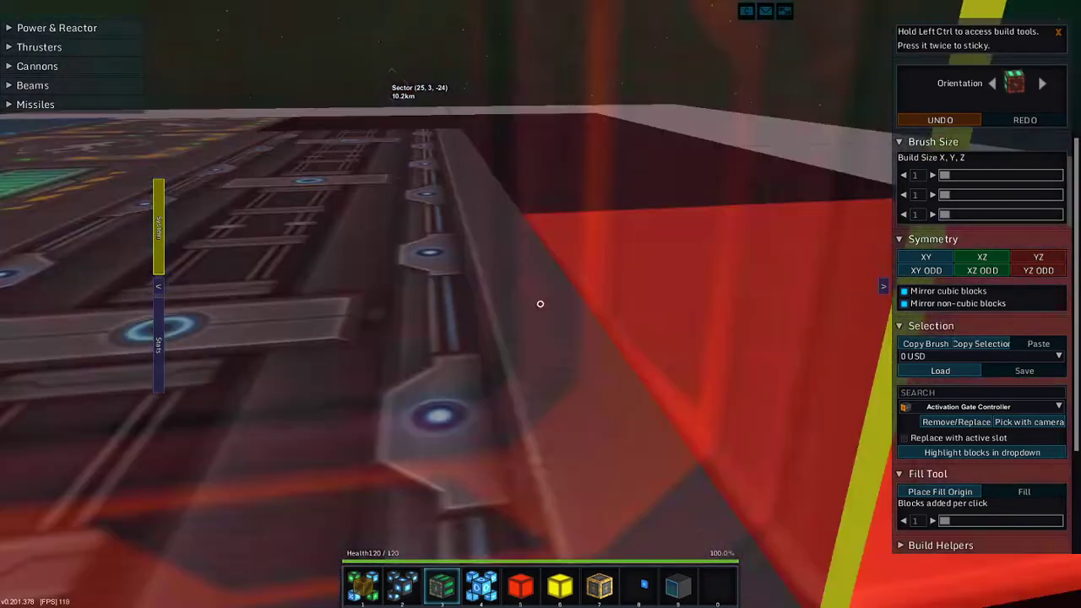
key(w)
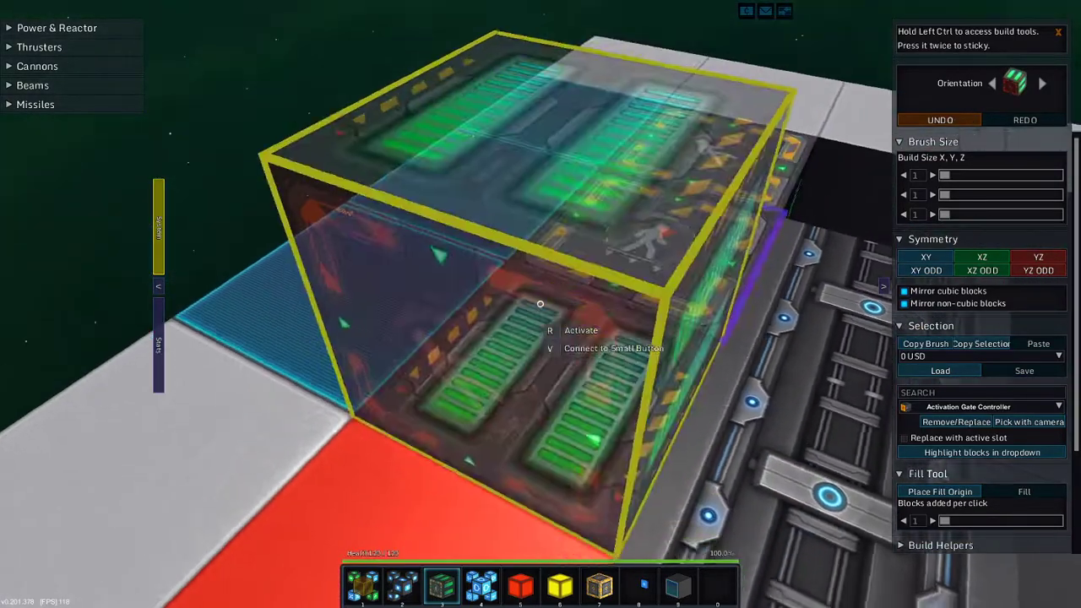
key(w)
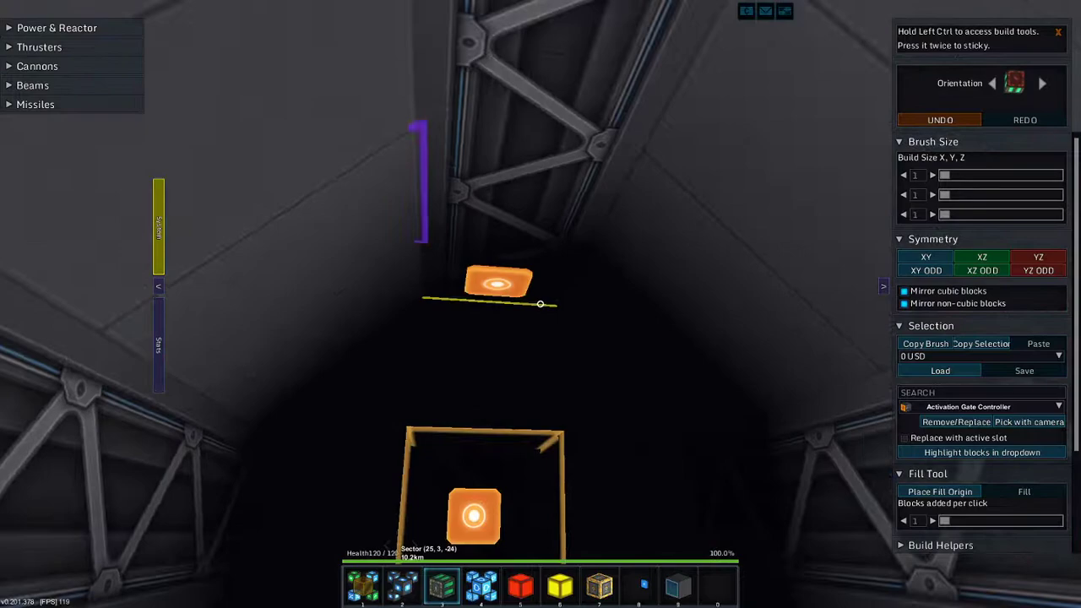
key(w)
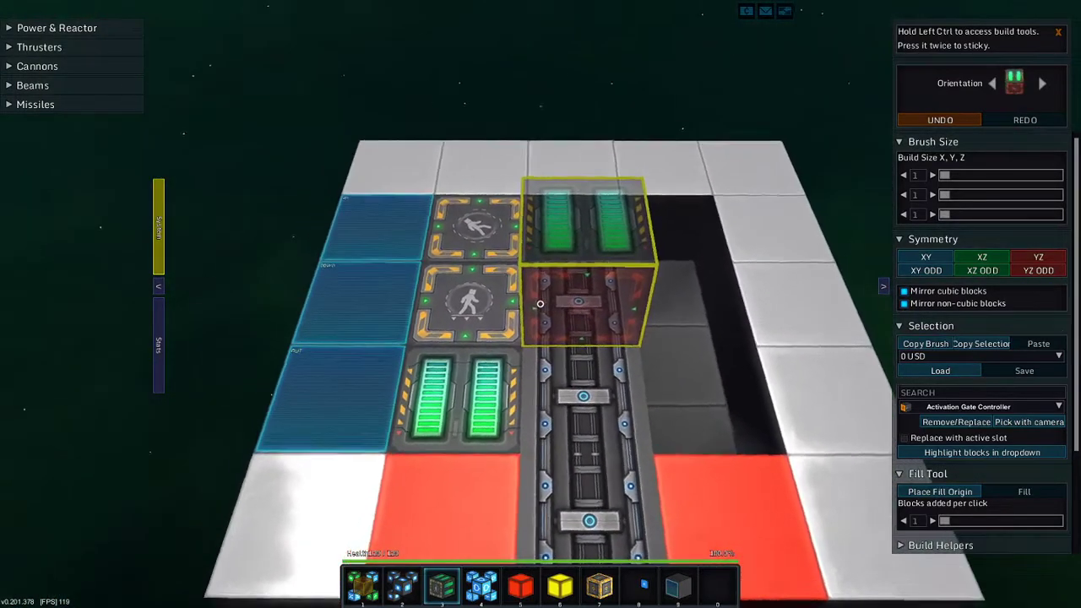
Leave build mode and look around inside the dark elevator shaft
key(w)
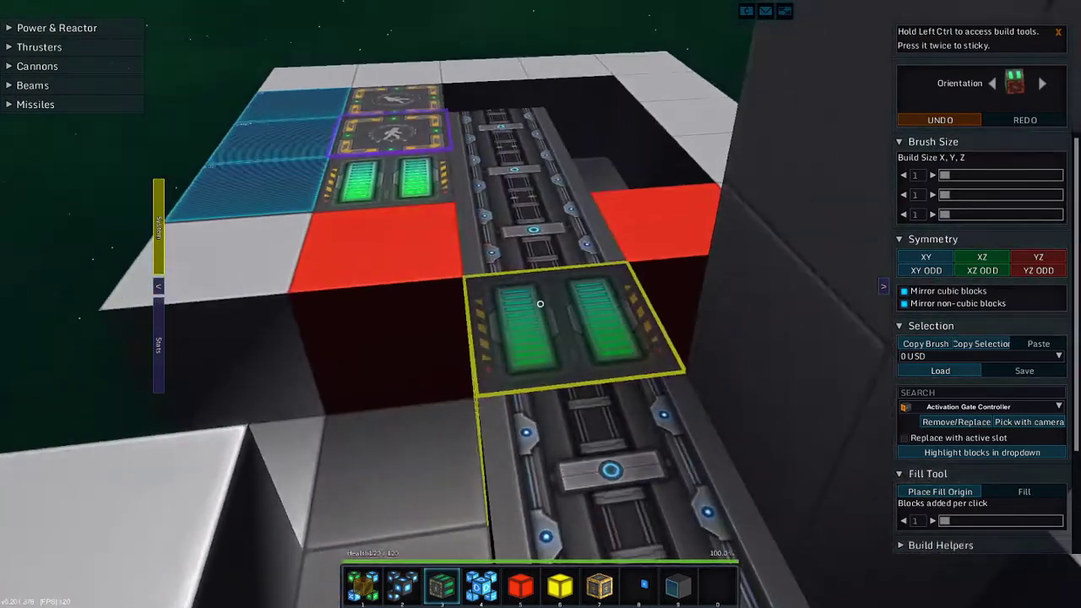
key(r)
key(w)
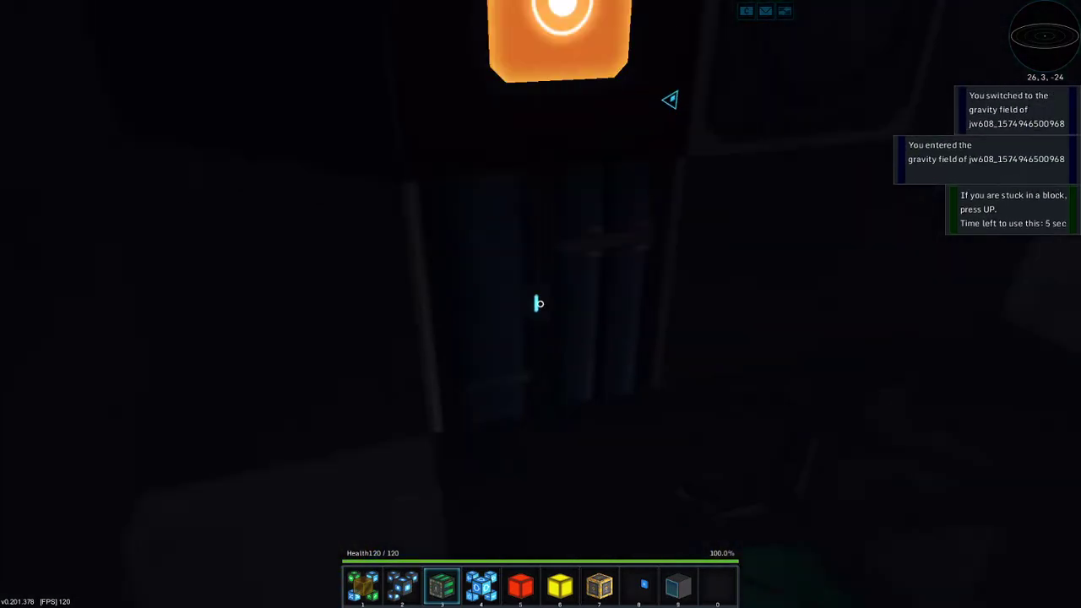
Move outside to view the station, then return to build mode over the elevator's gravity pads
key(w)
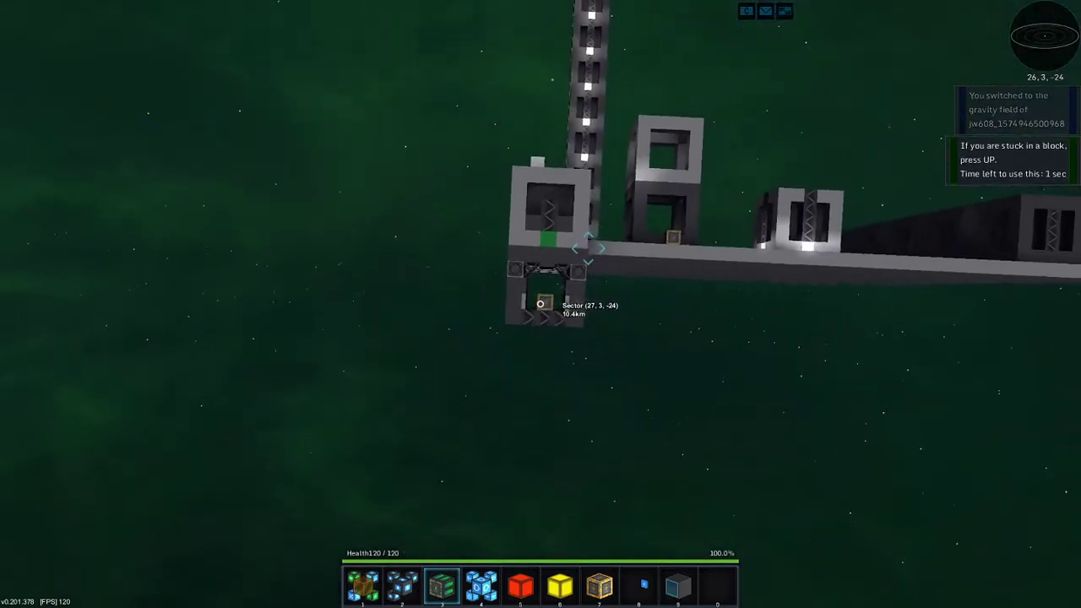
key(w)
key(w)
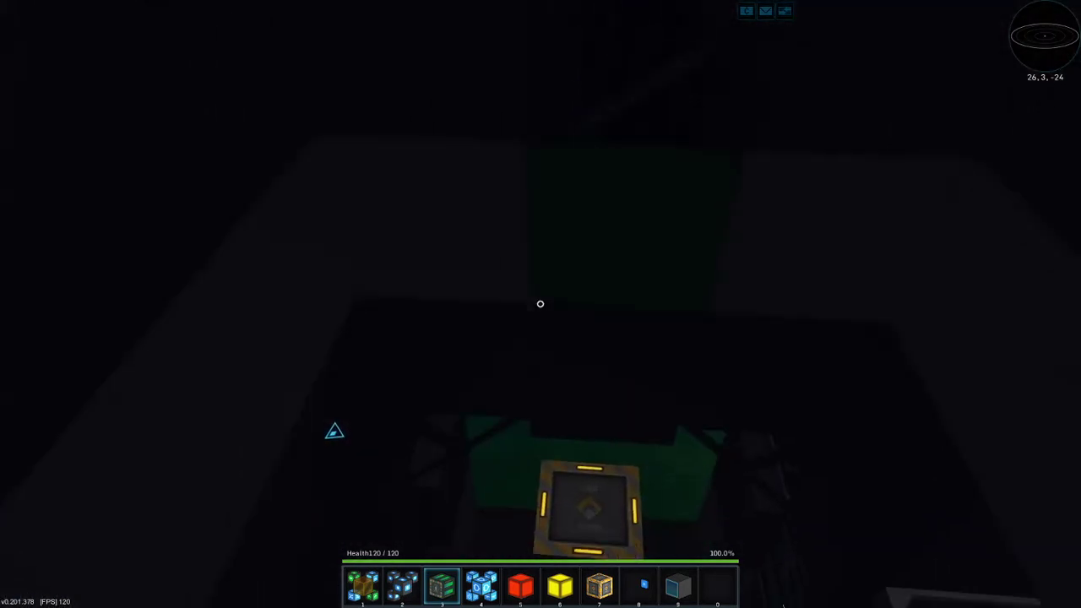
key(r)
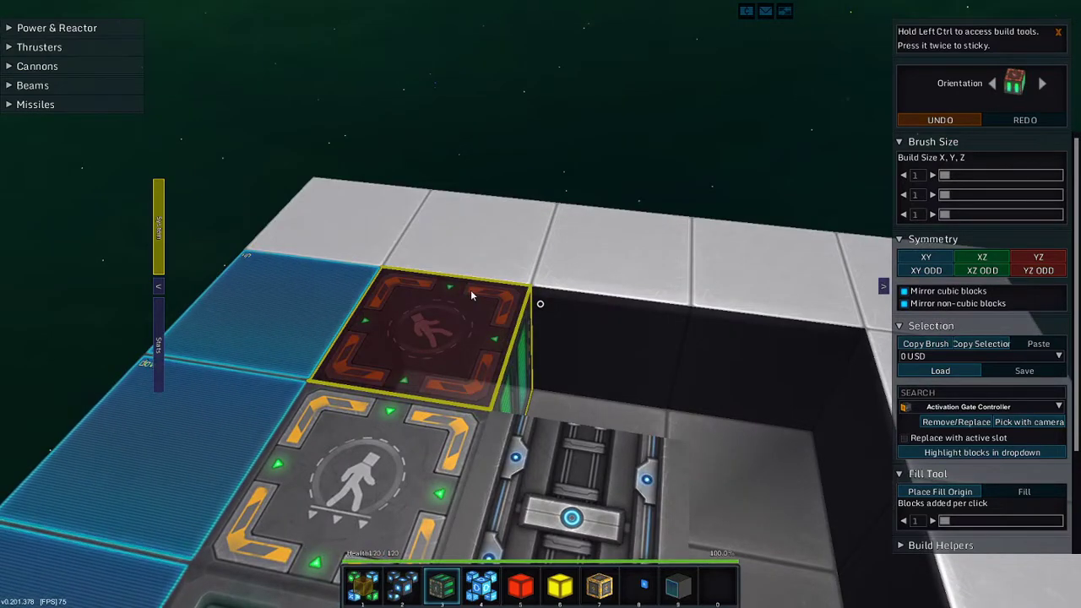
Place a block on the elevator top, exit build mode and enter station gravity
click(472, 295)
key(r)
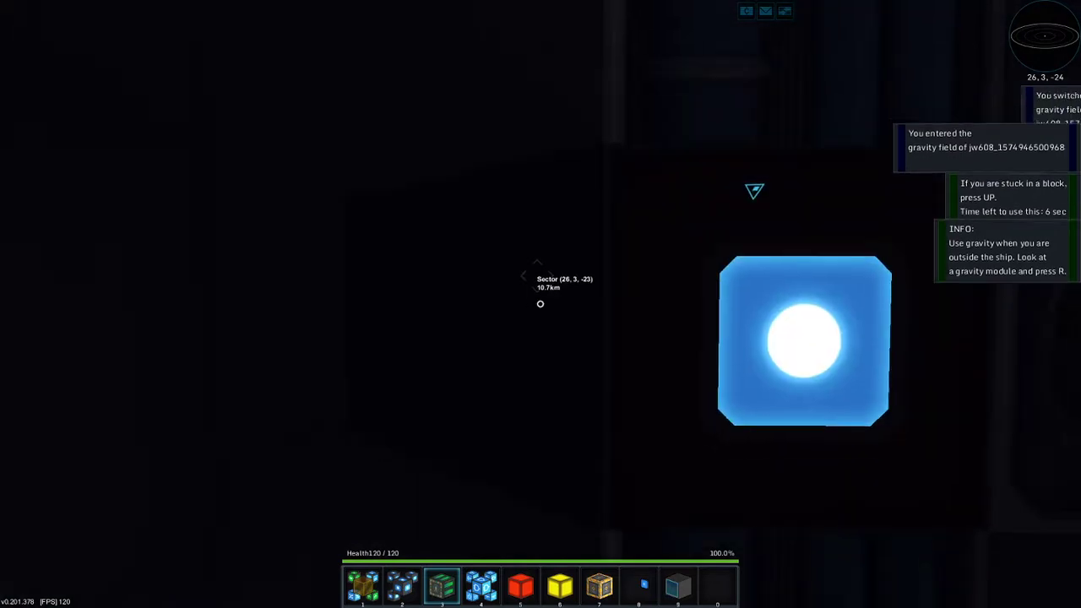
key(r)
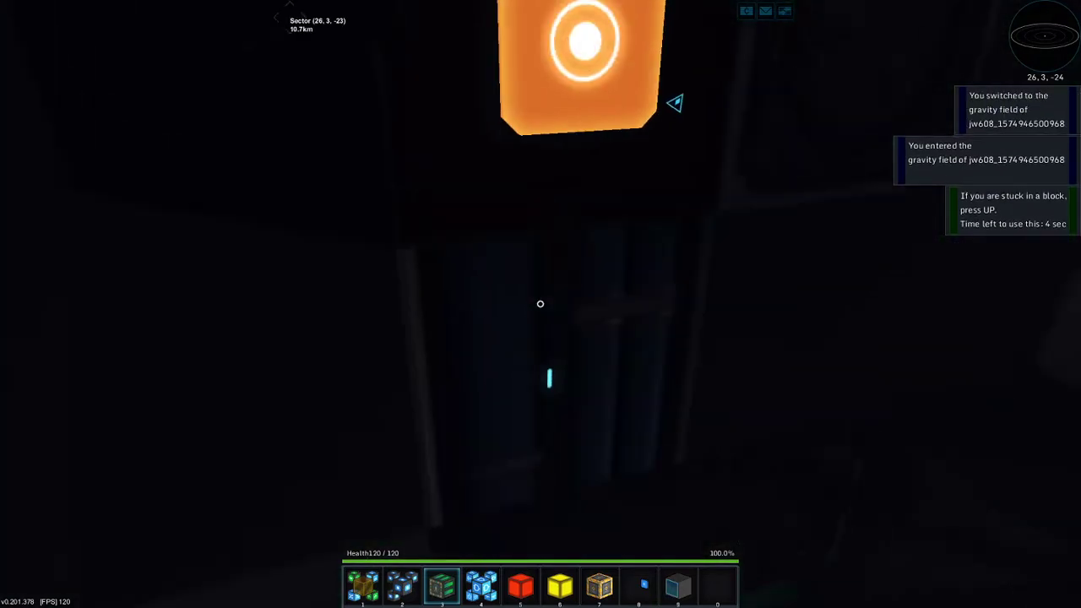
Walk through the shaft out of the gravity field, resume from the pause menu, and rebuild
key(w)
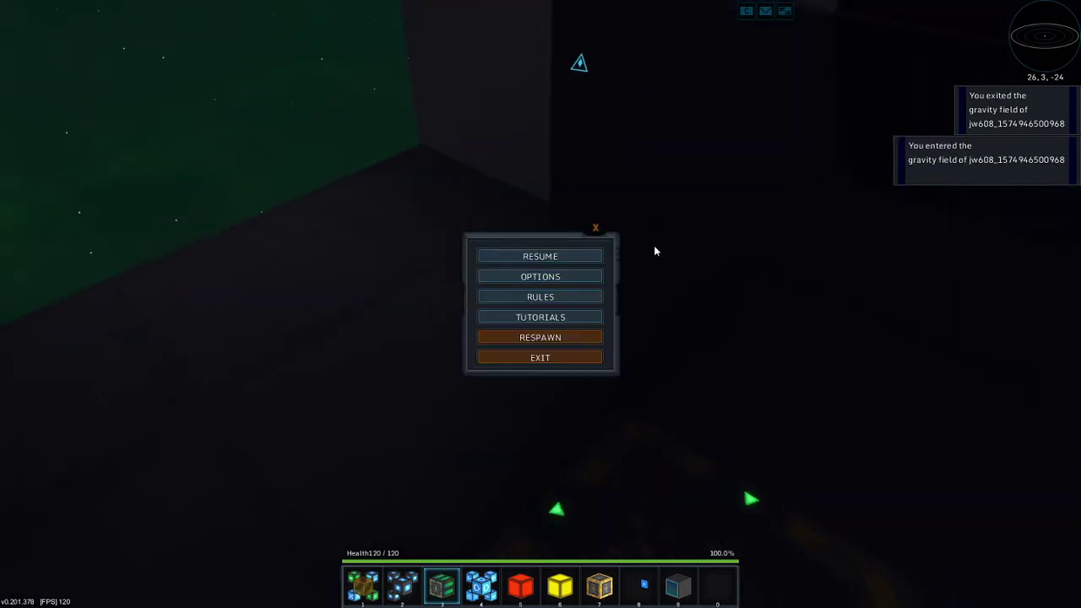
key(Escape)
key(w)
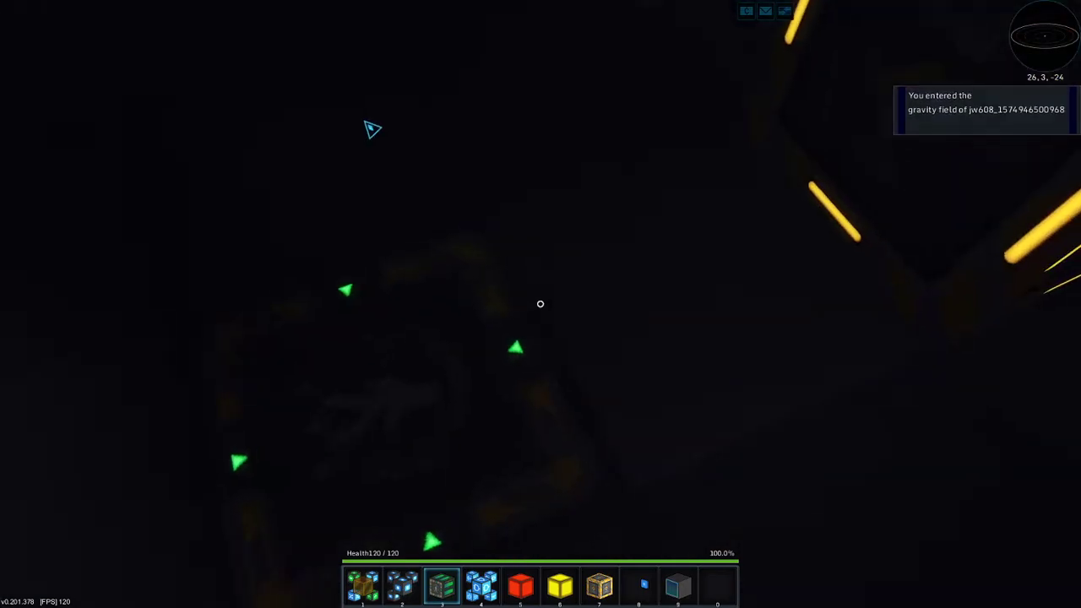
key(r)
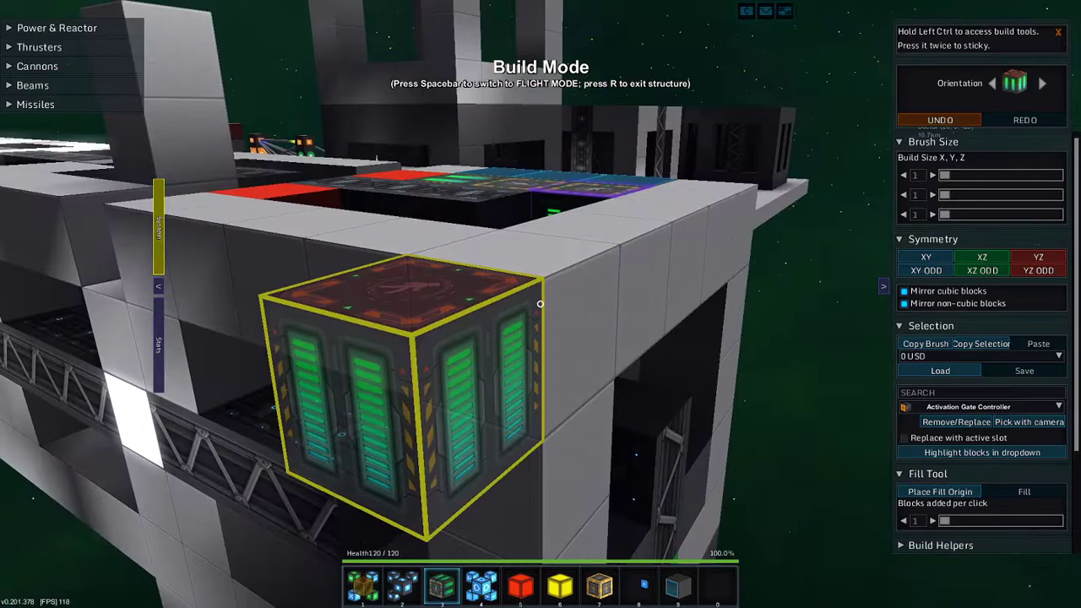
key(w)
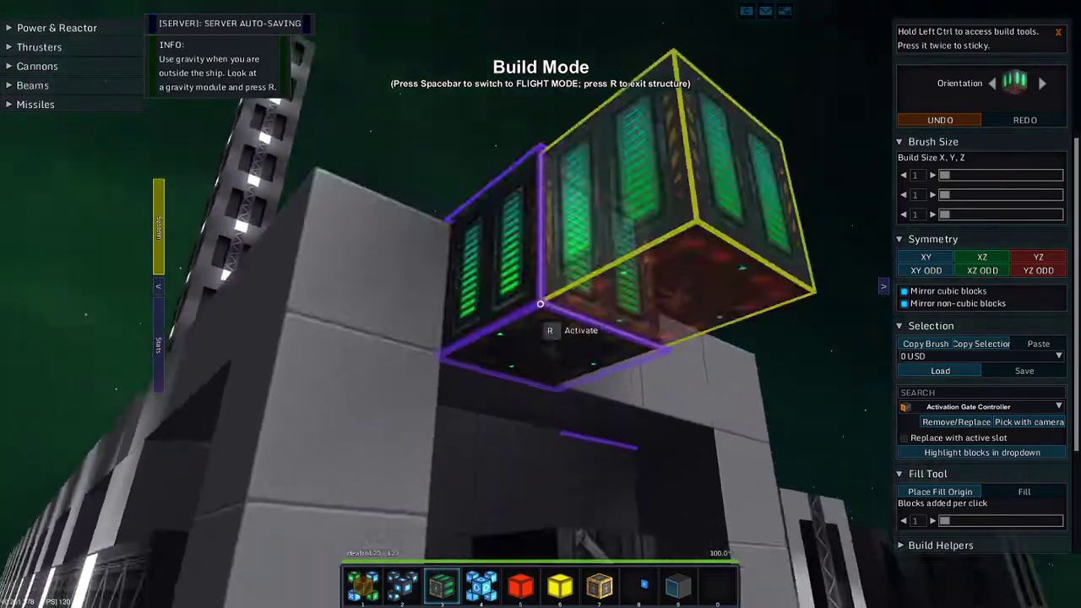
key(w)
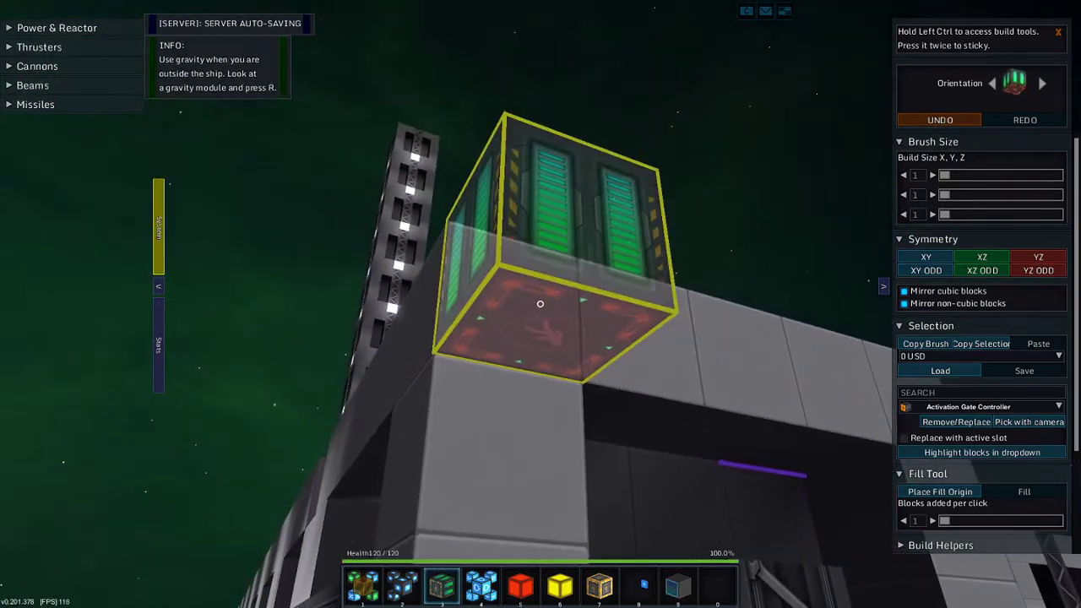
key(w)
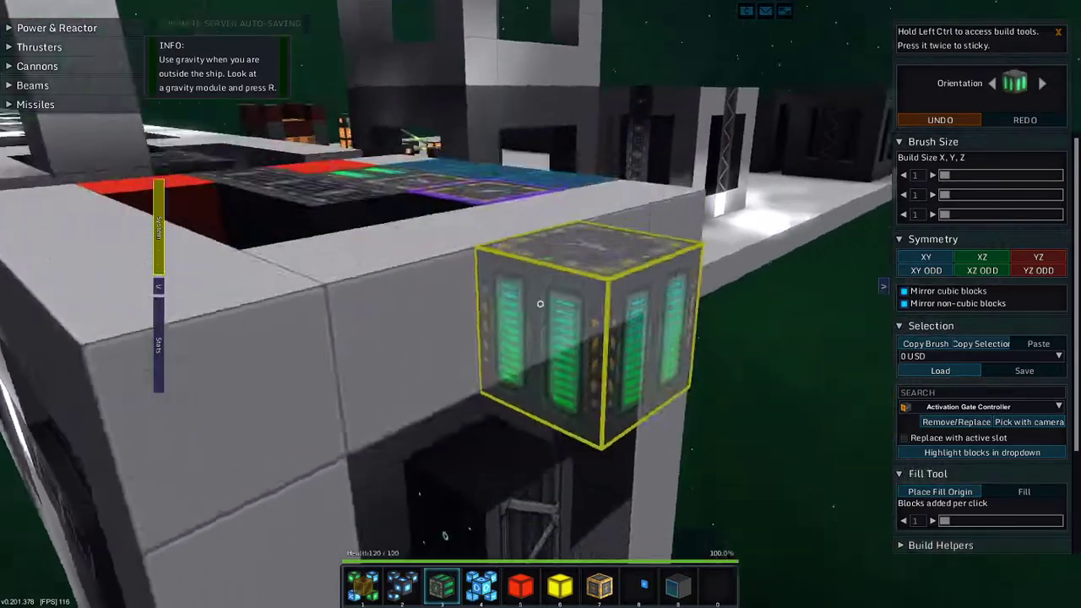
key(w)
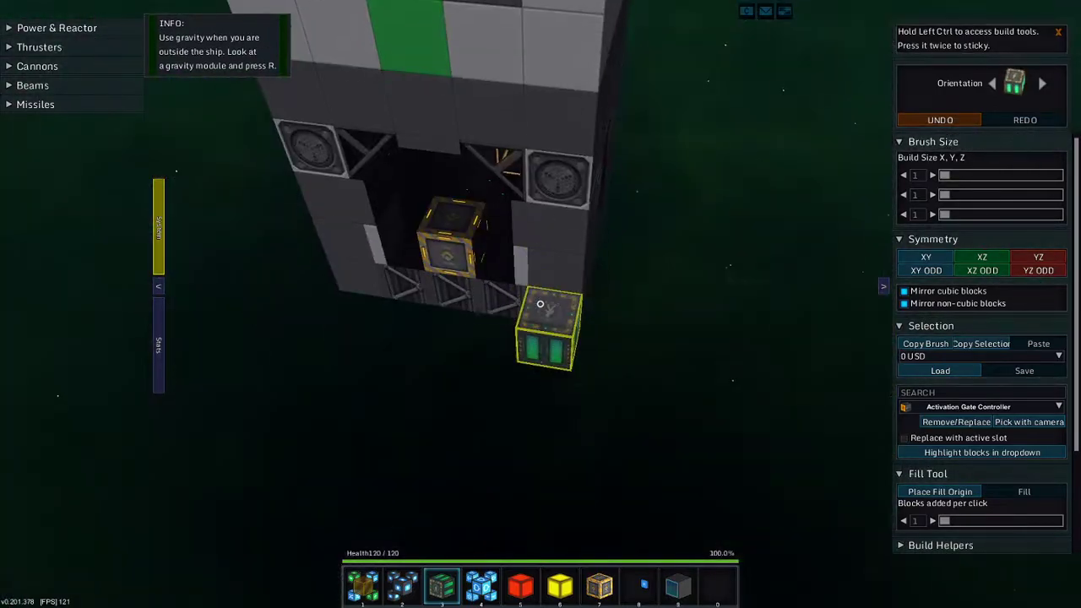
key(w)
key(w)
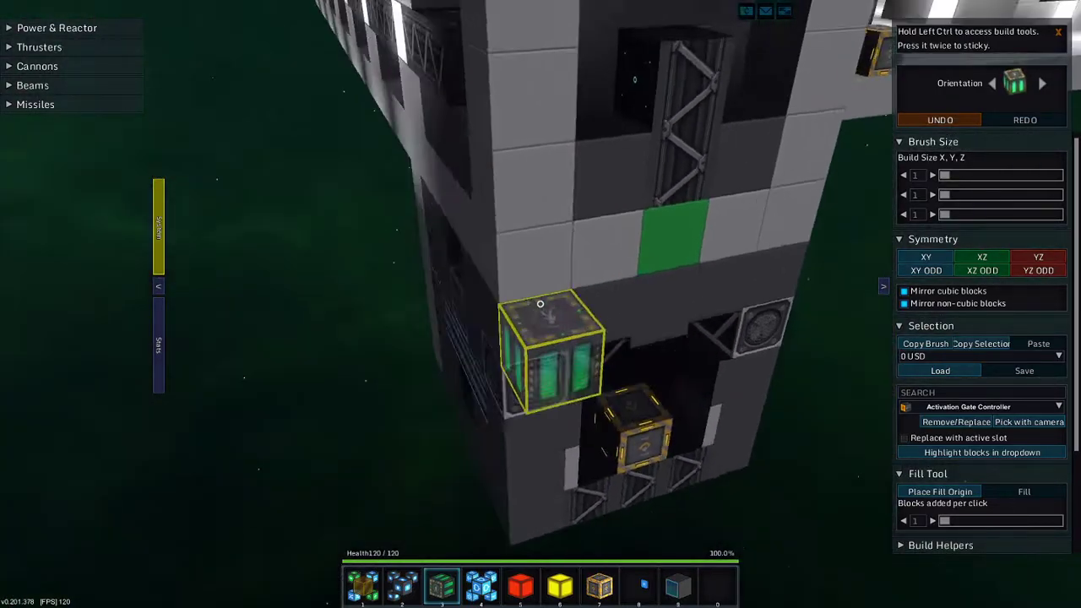
key(w)
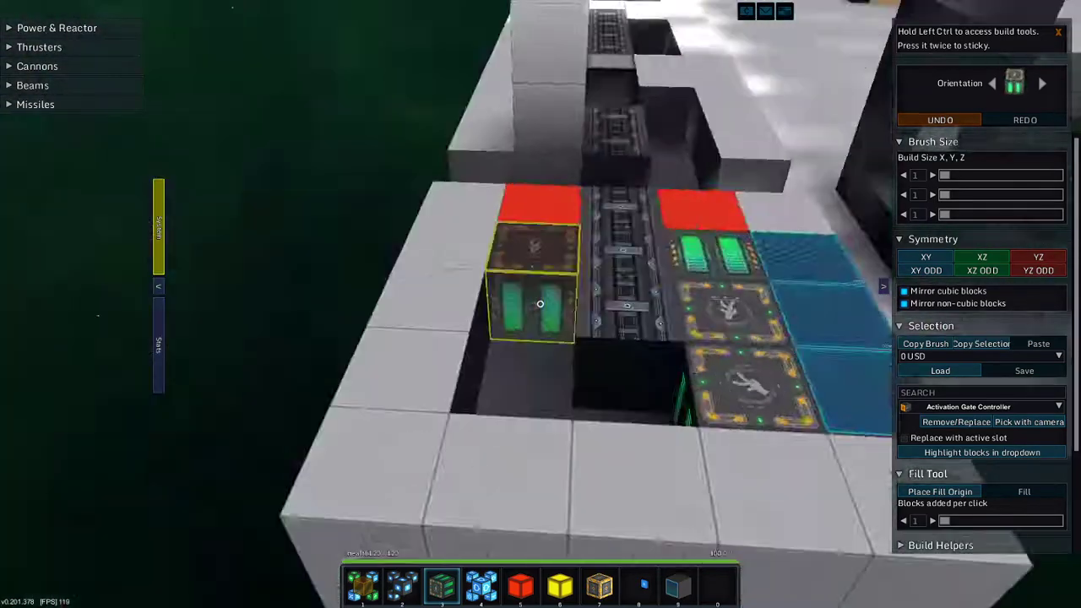
key(s)
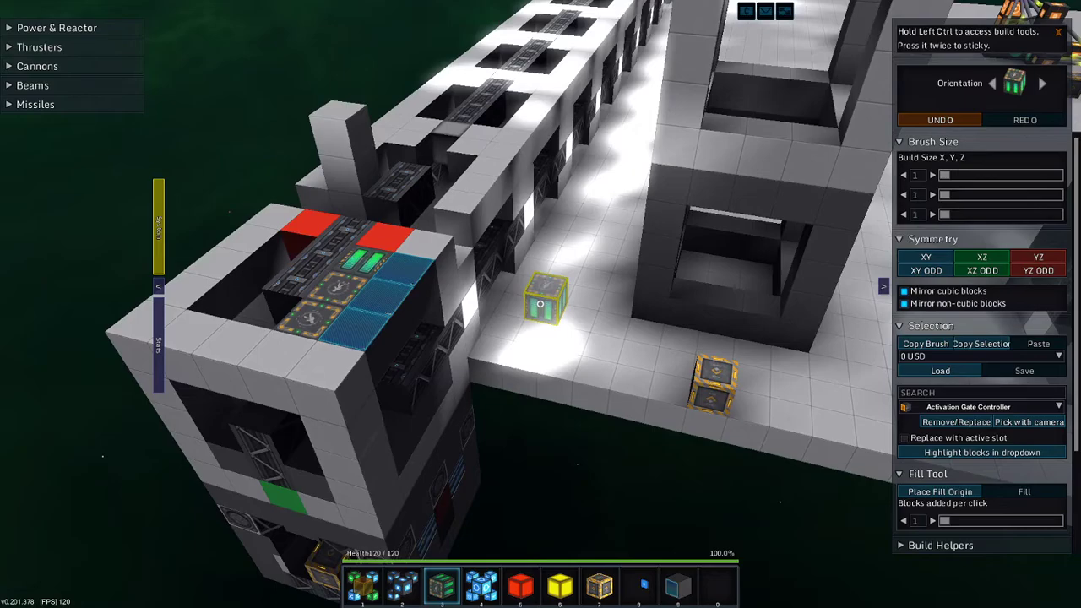
key(w)
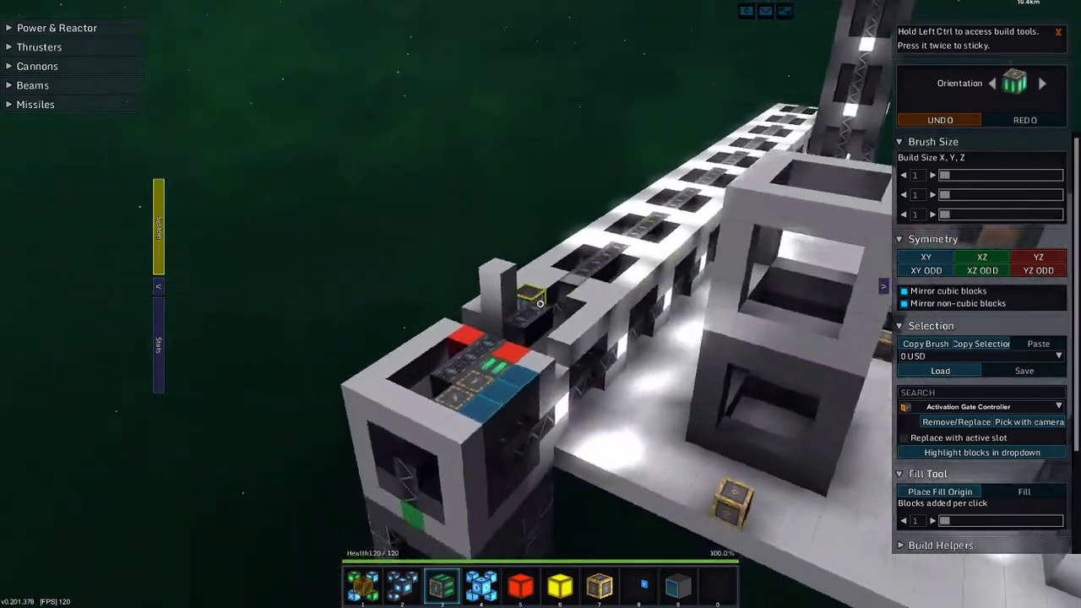
key(w)
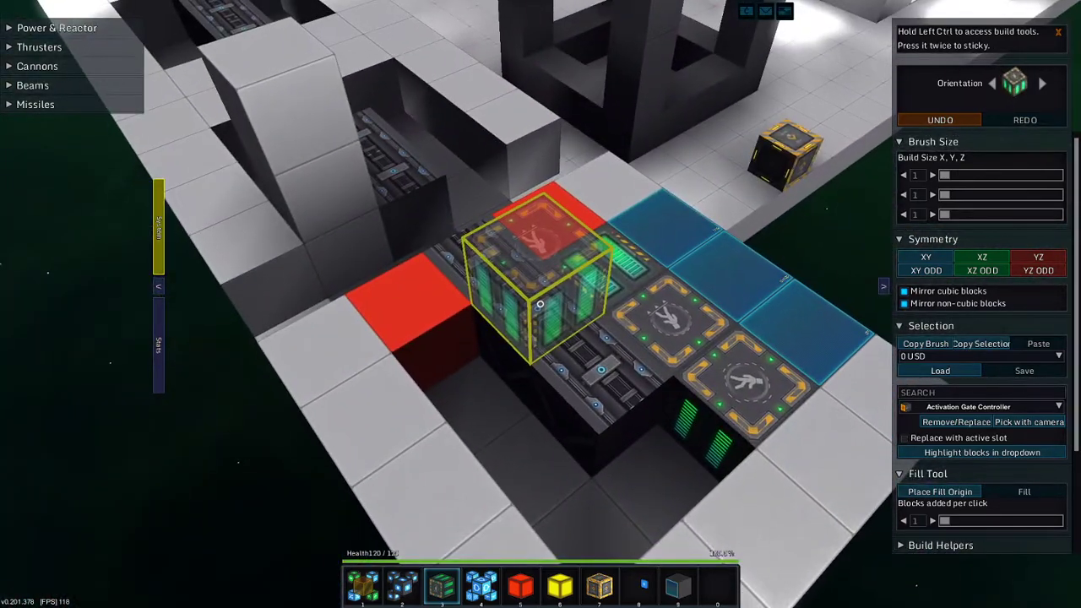
key(s)
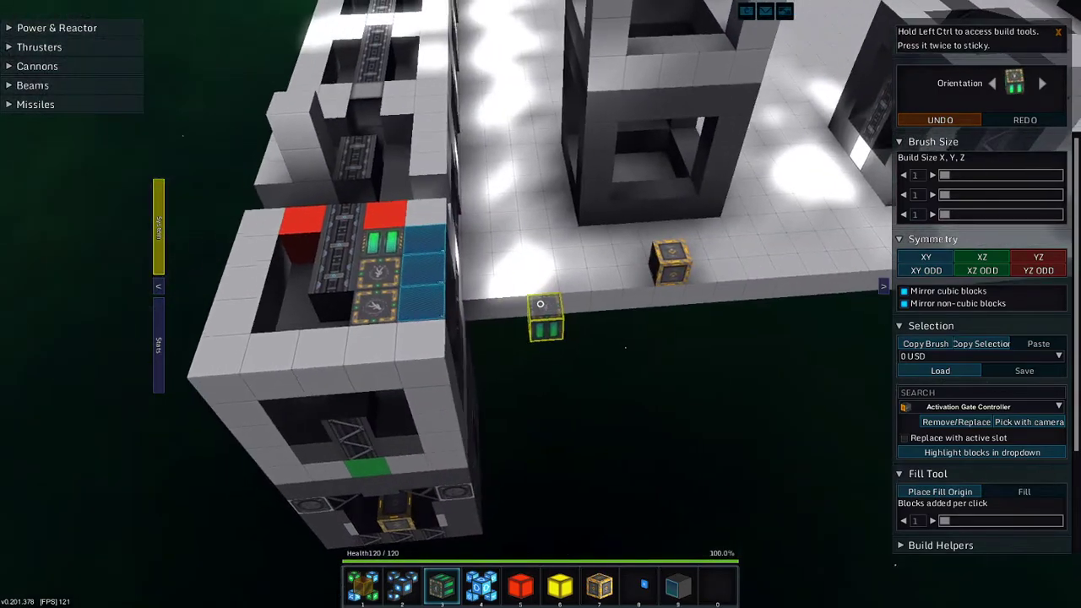
key(s)
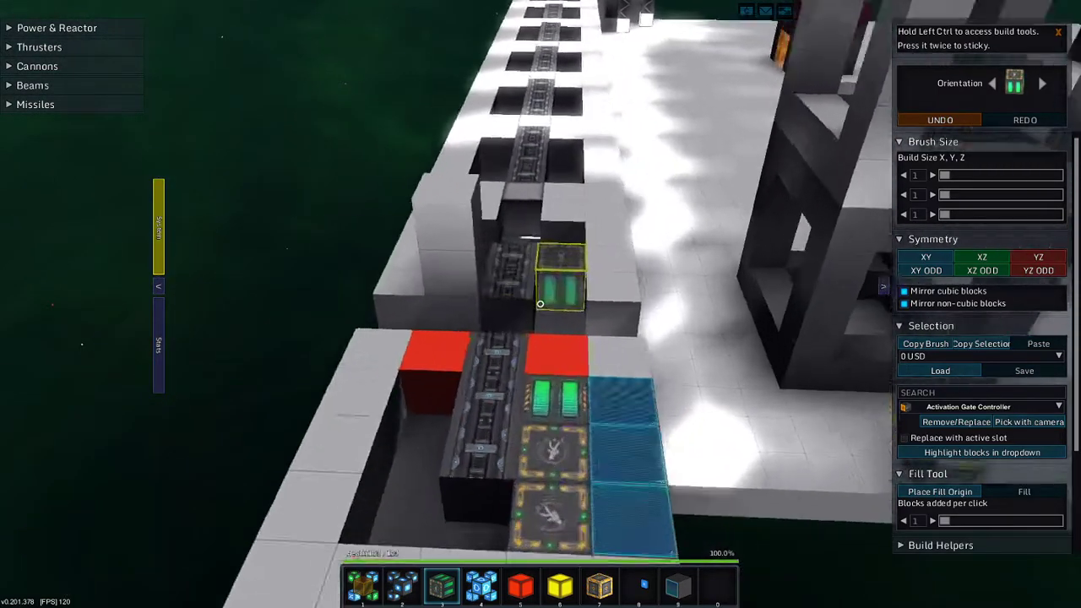
key(w)
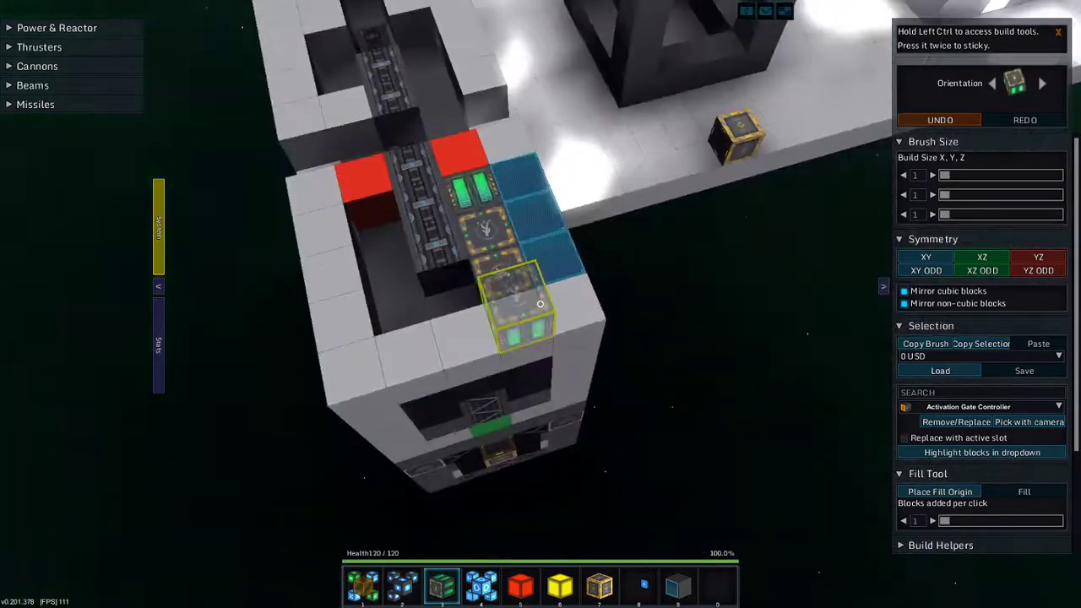
key(w)
key(w)
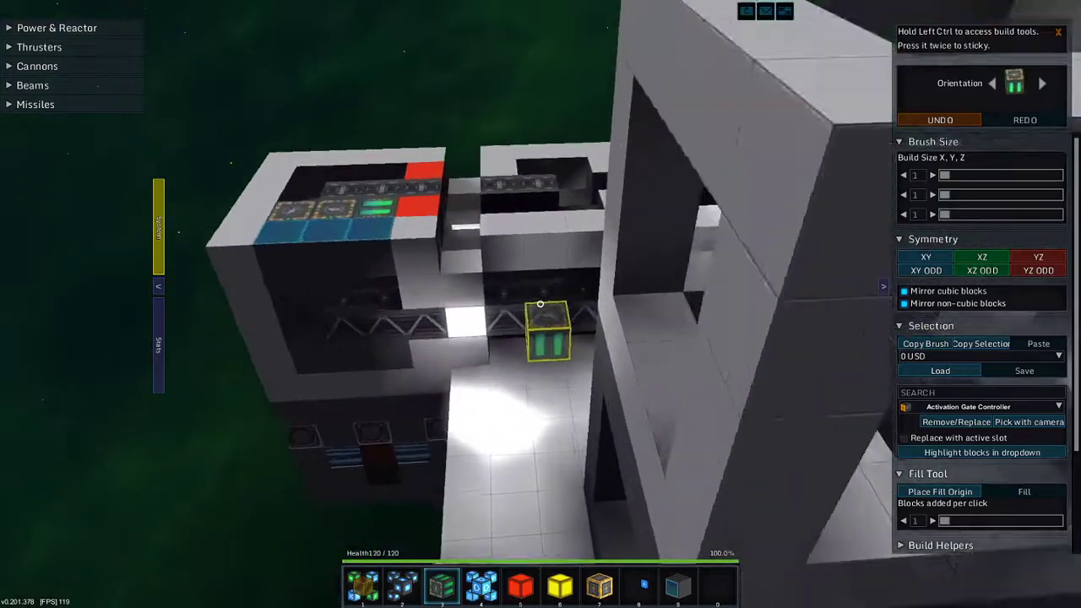
key(w)
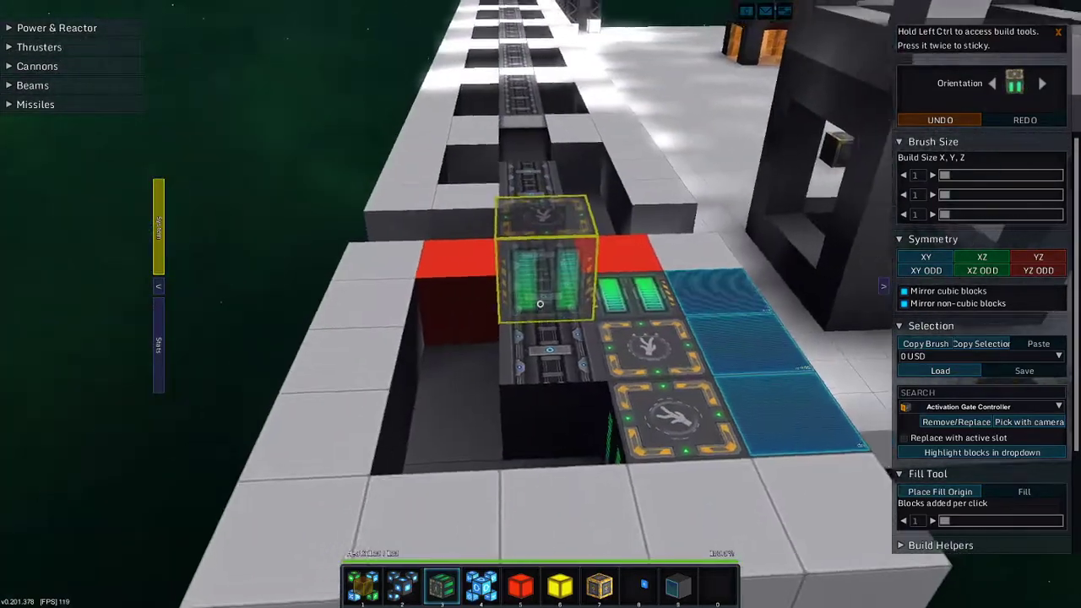
key(s)
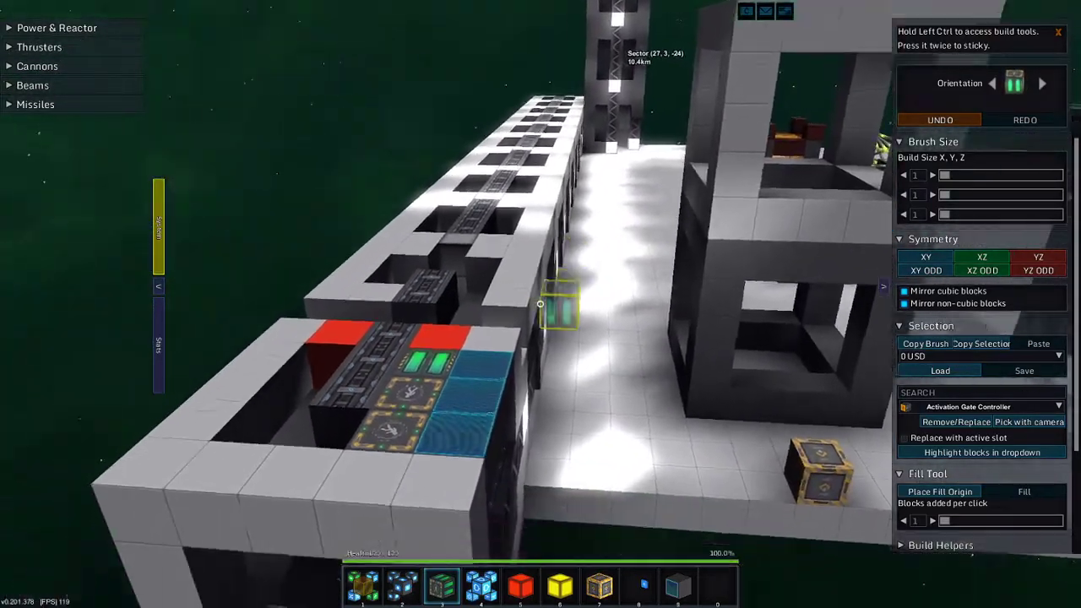
key(w)
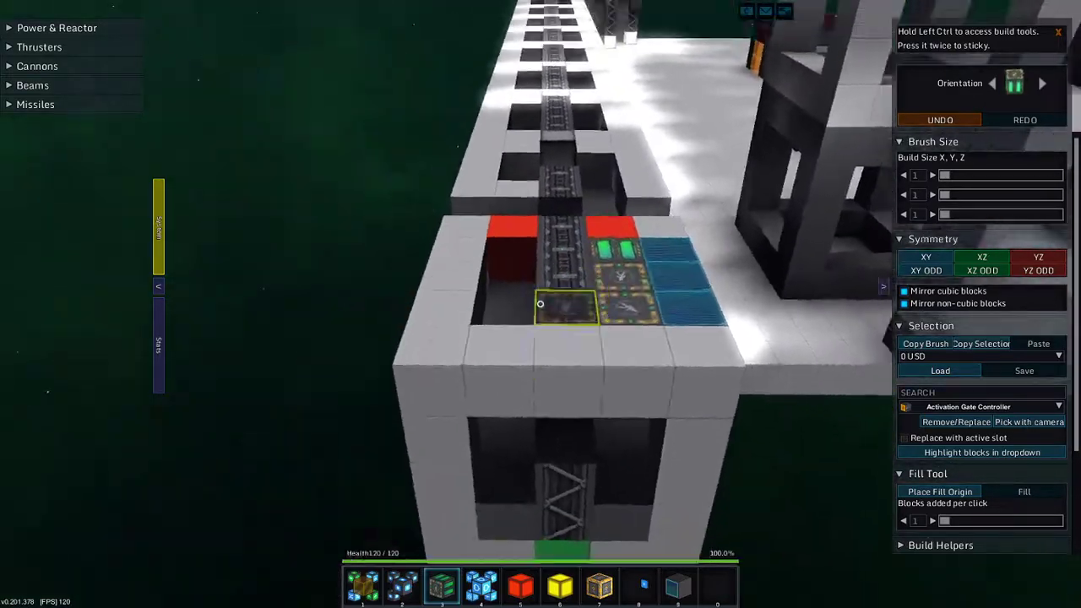
key(w)
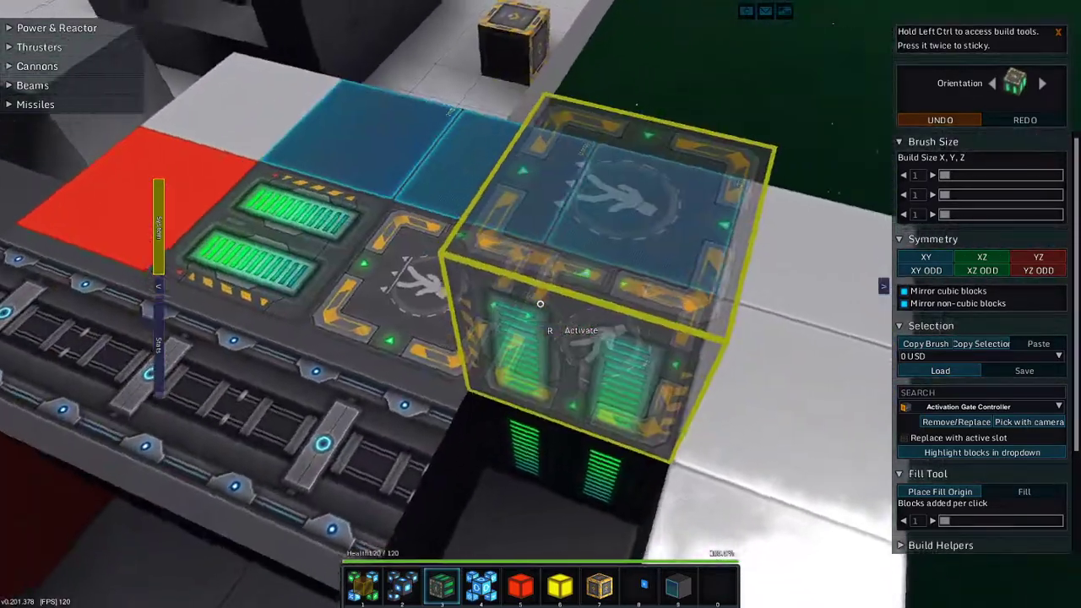
key(s)
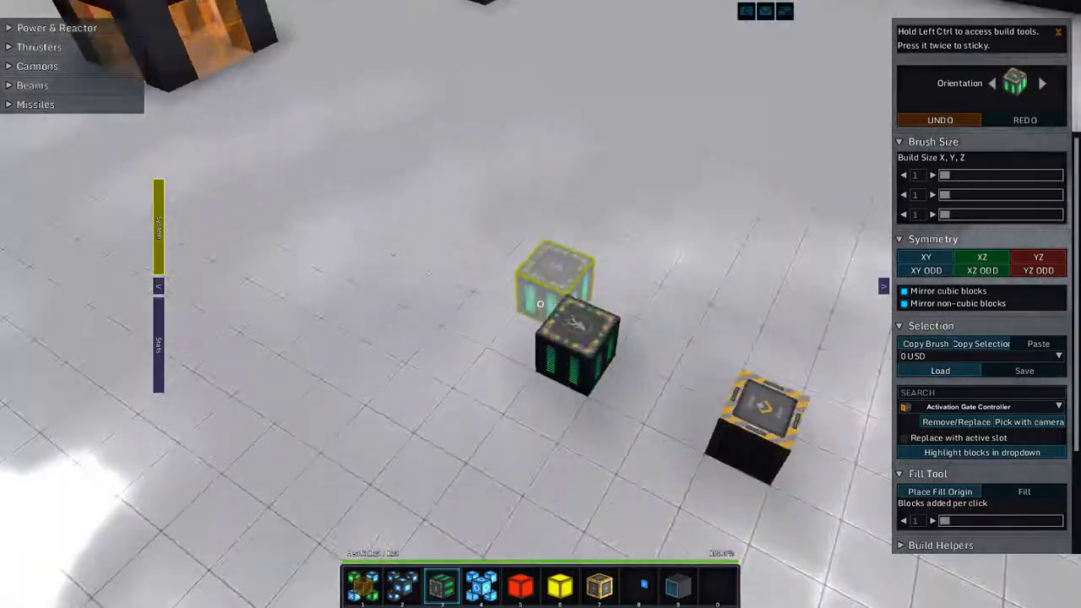
key(s)
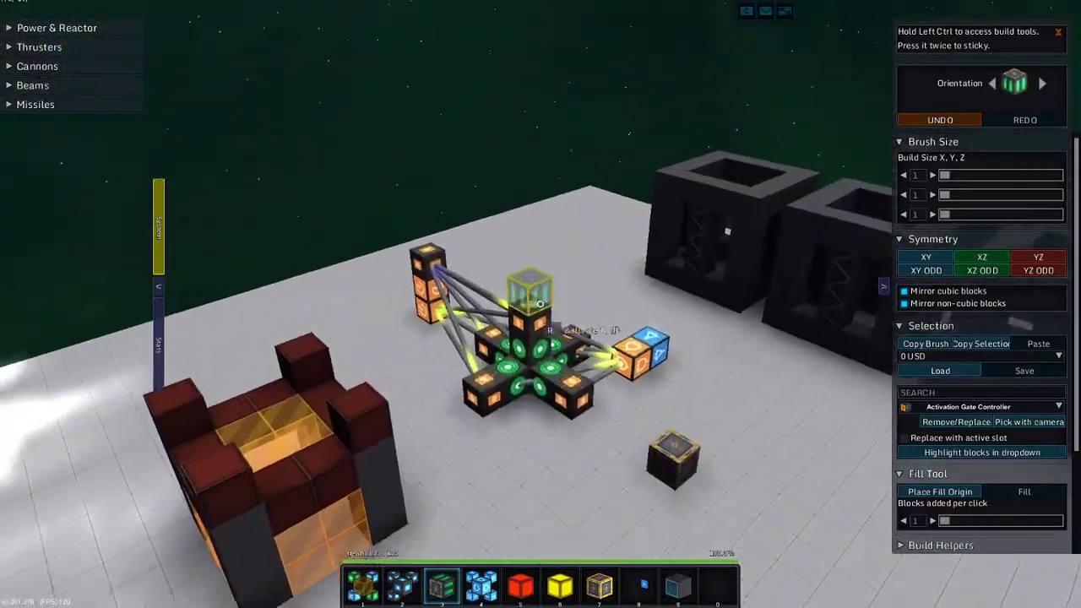
key(w)
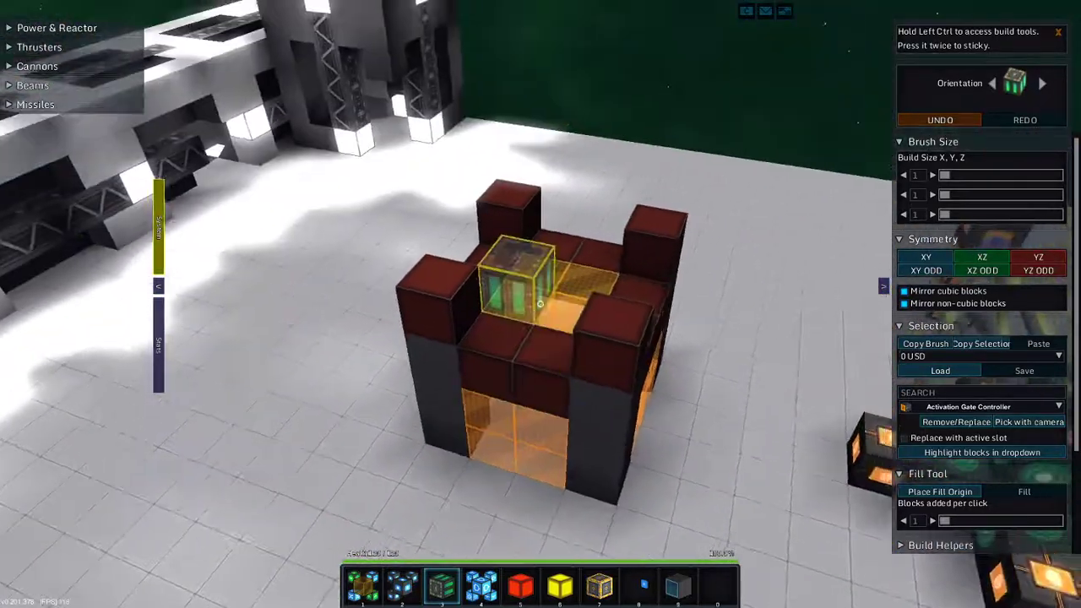
key(s)
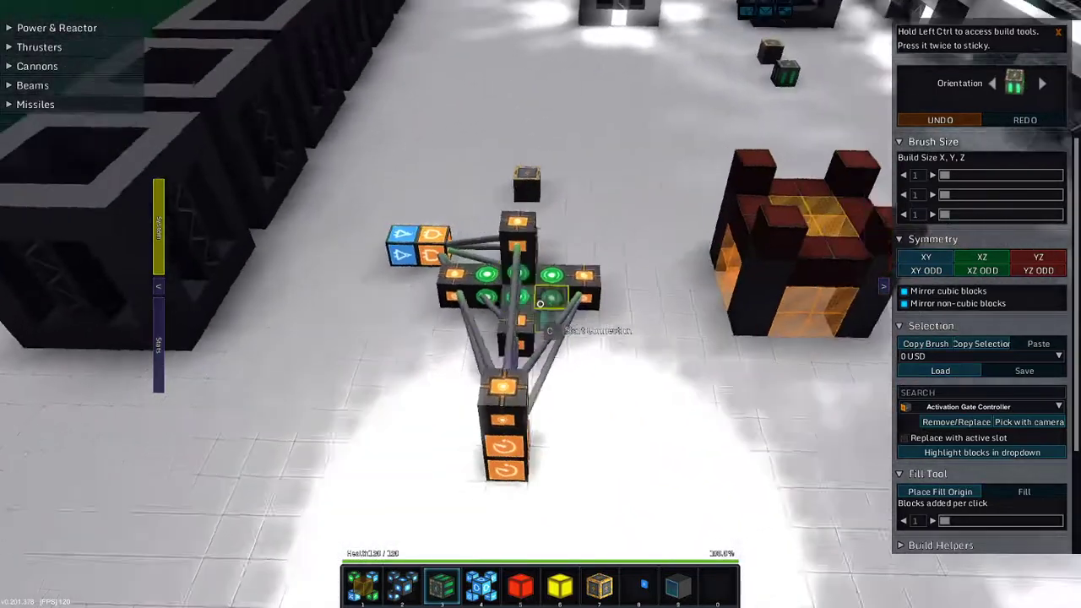
key(d)
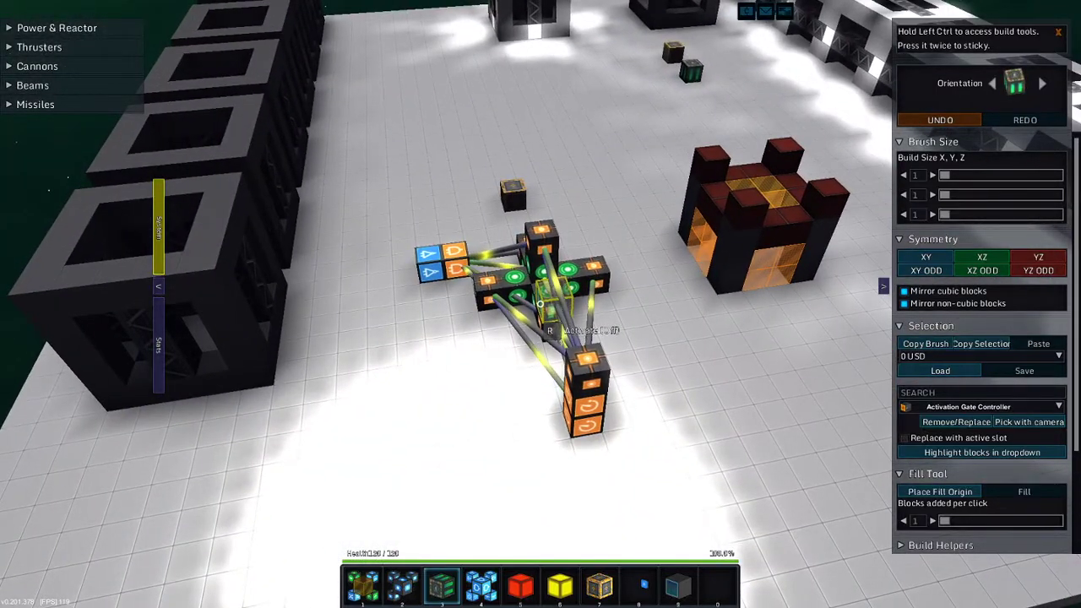
key(a)
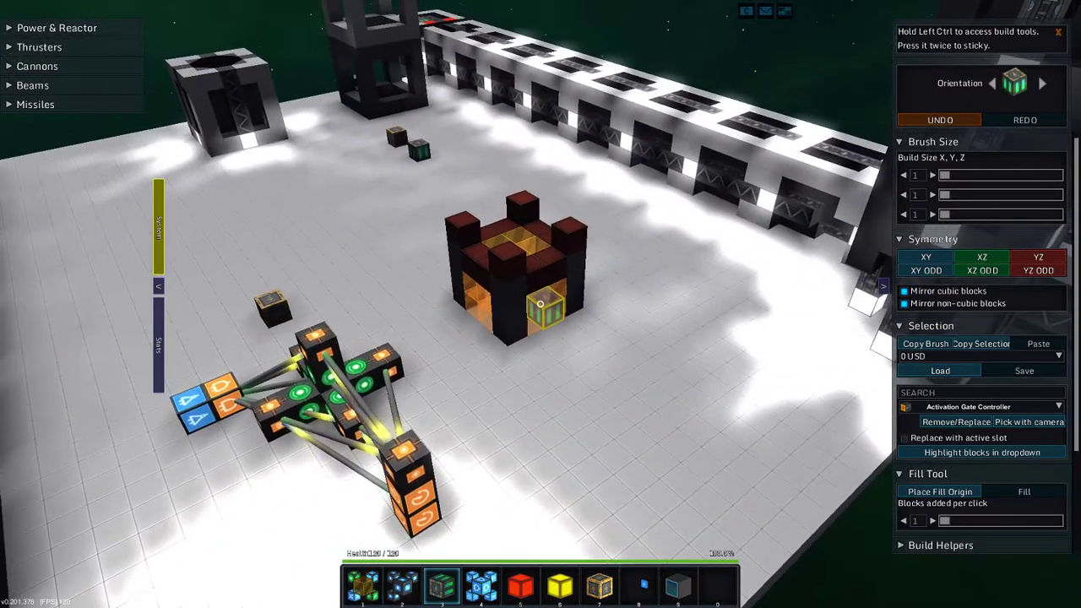
key(w)
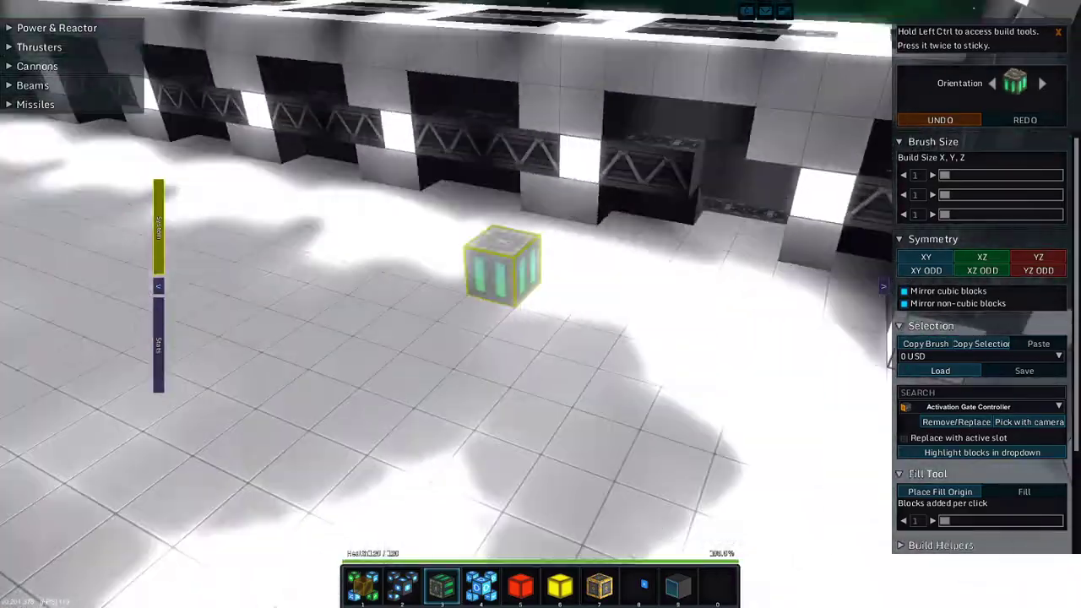
key(w)
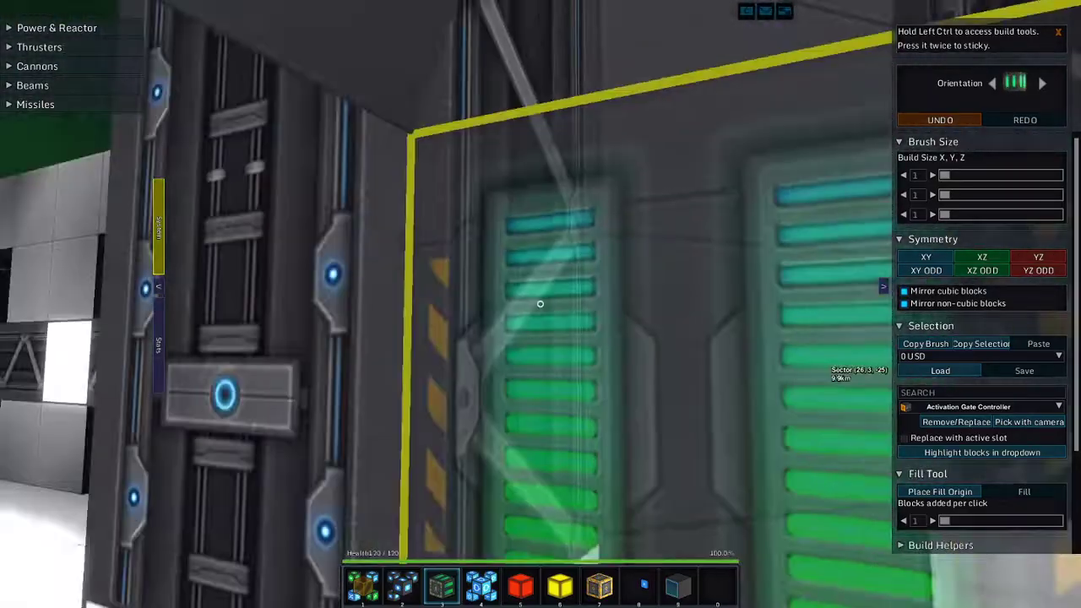
key(w)
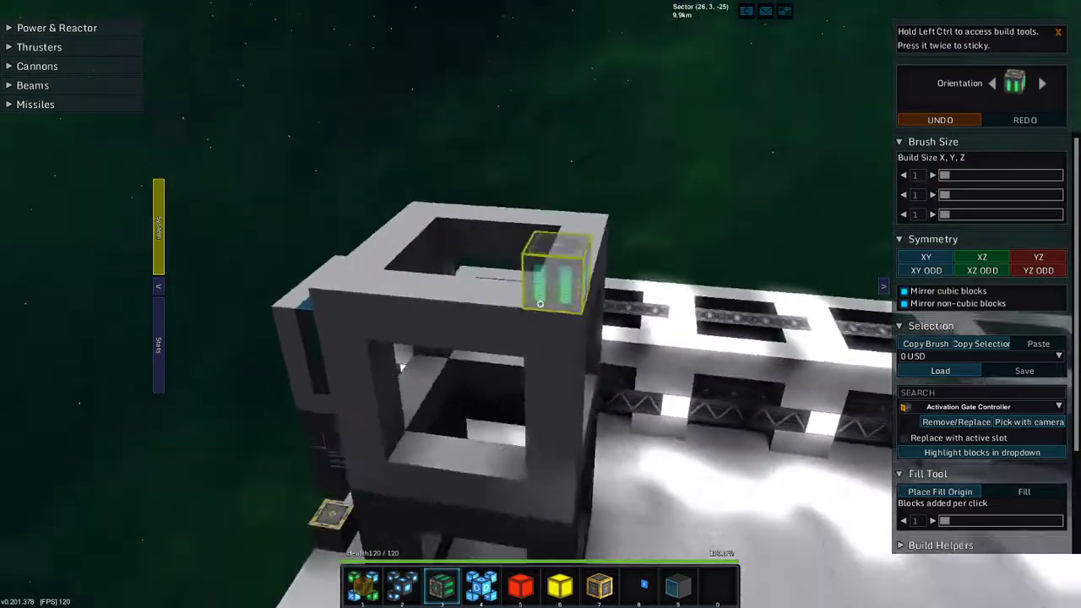
key(w)
key(w)
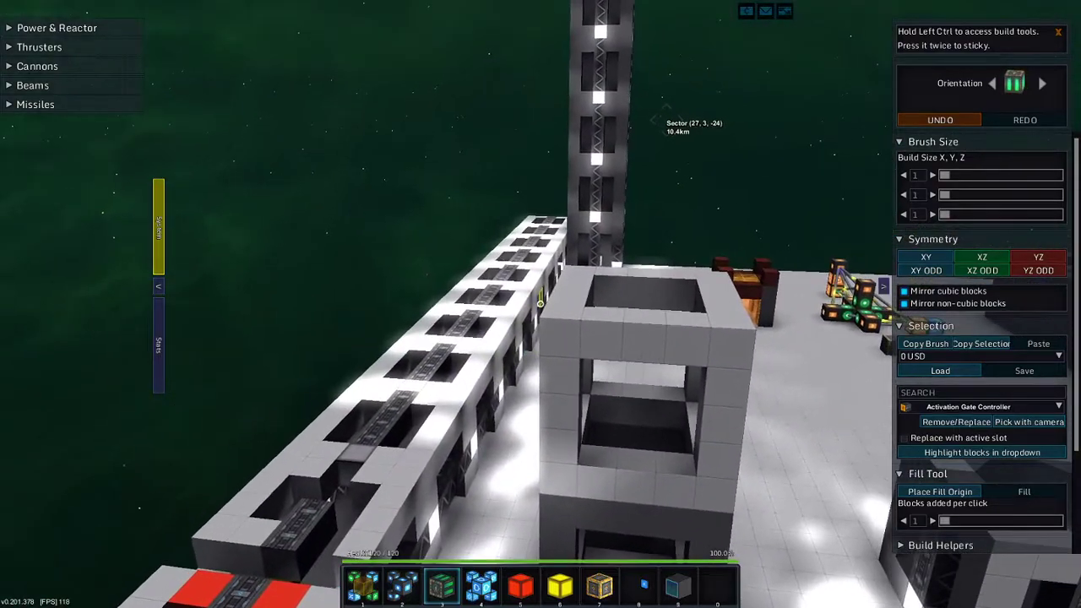
key(w)
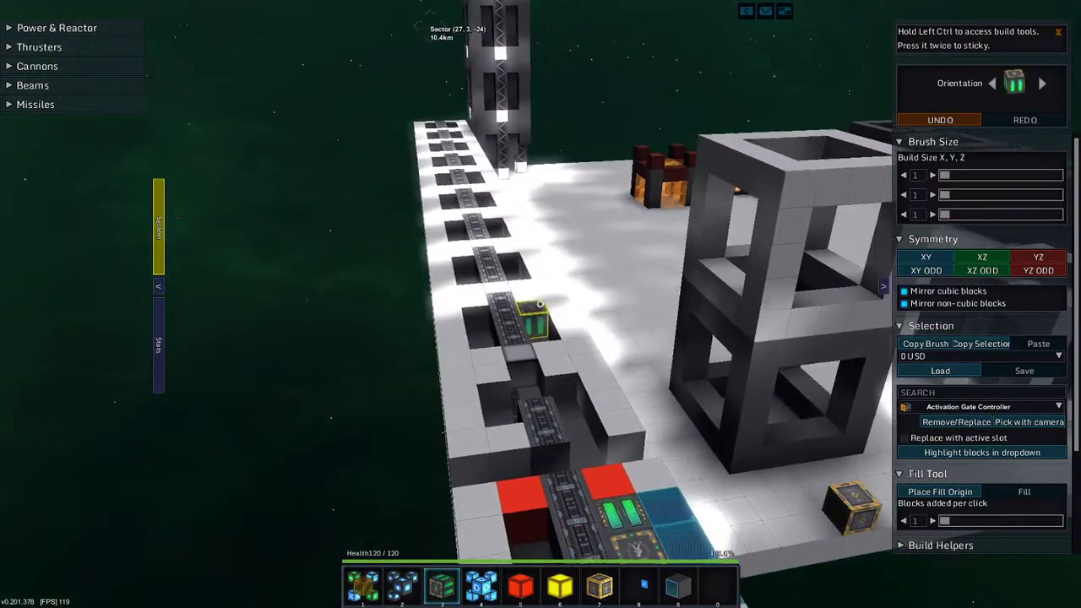
key(w)
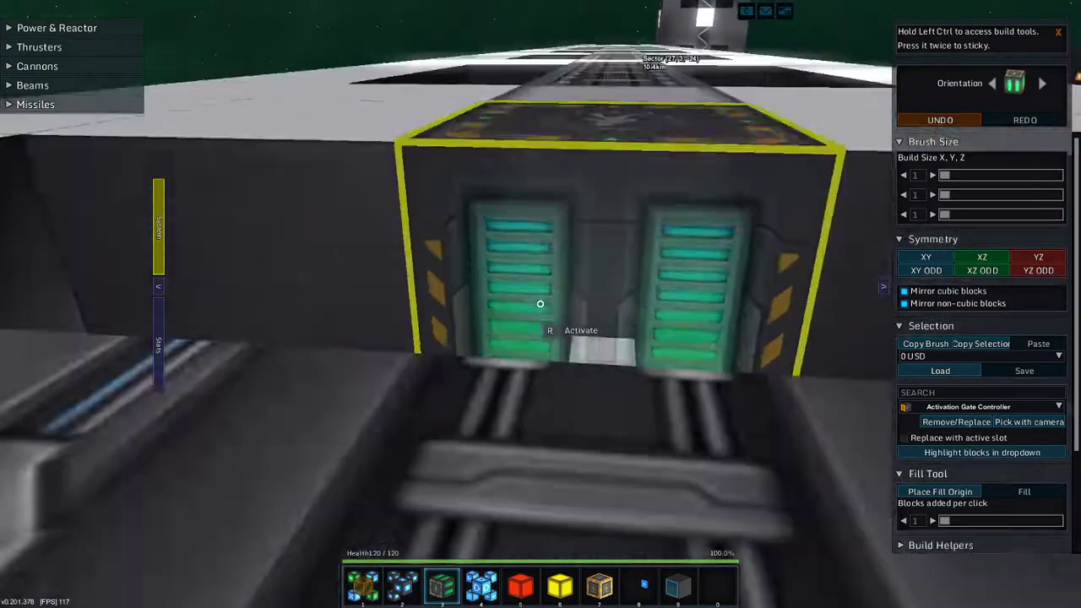
key(s)
key(s)
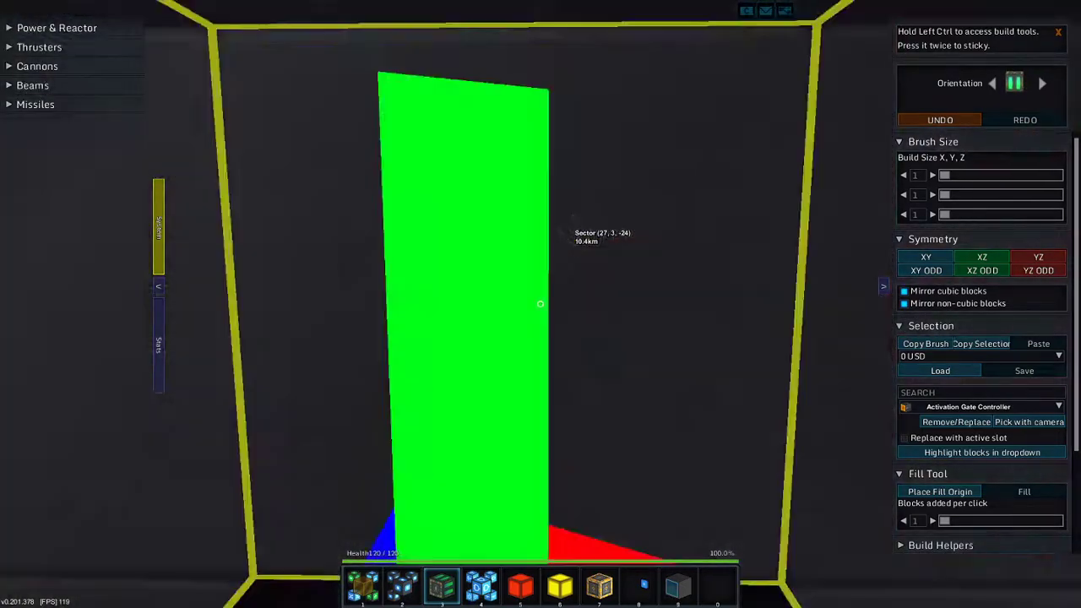
key(w)
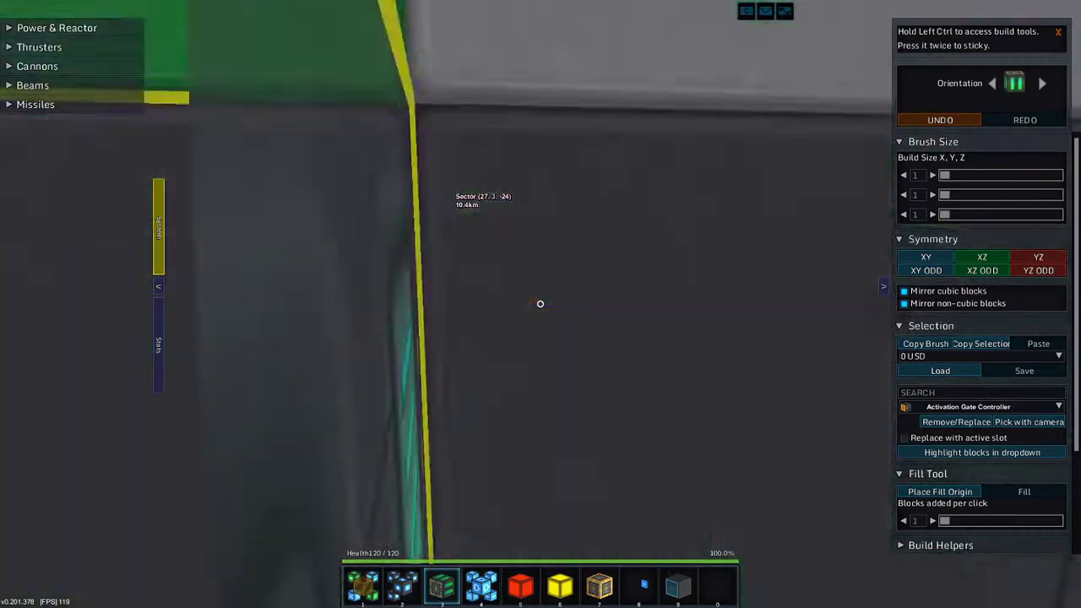
key(s)
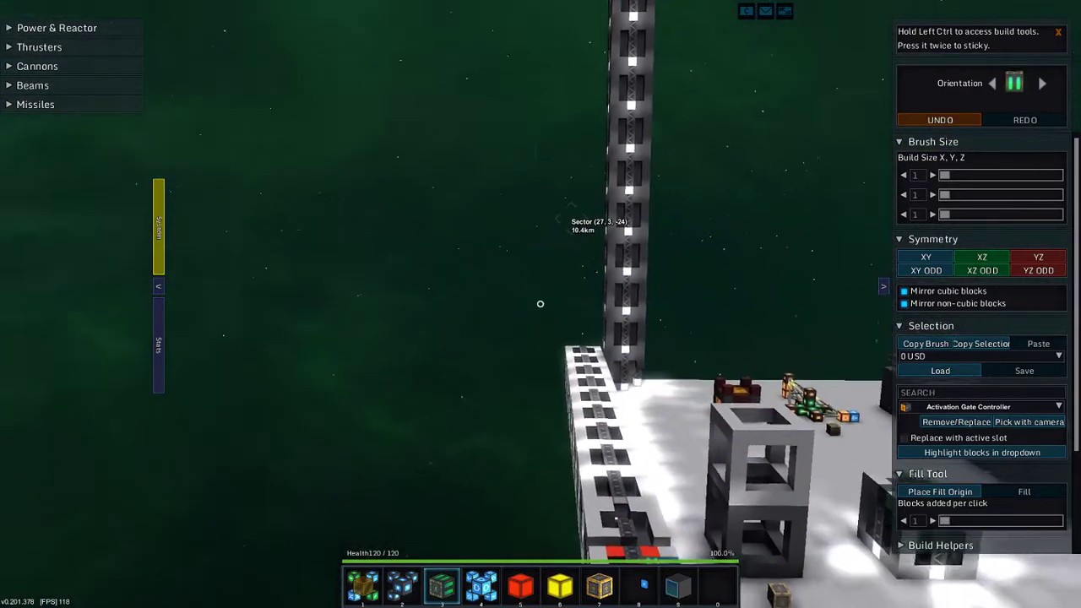
key(s)
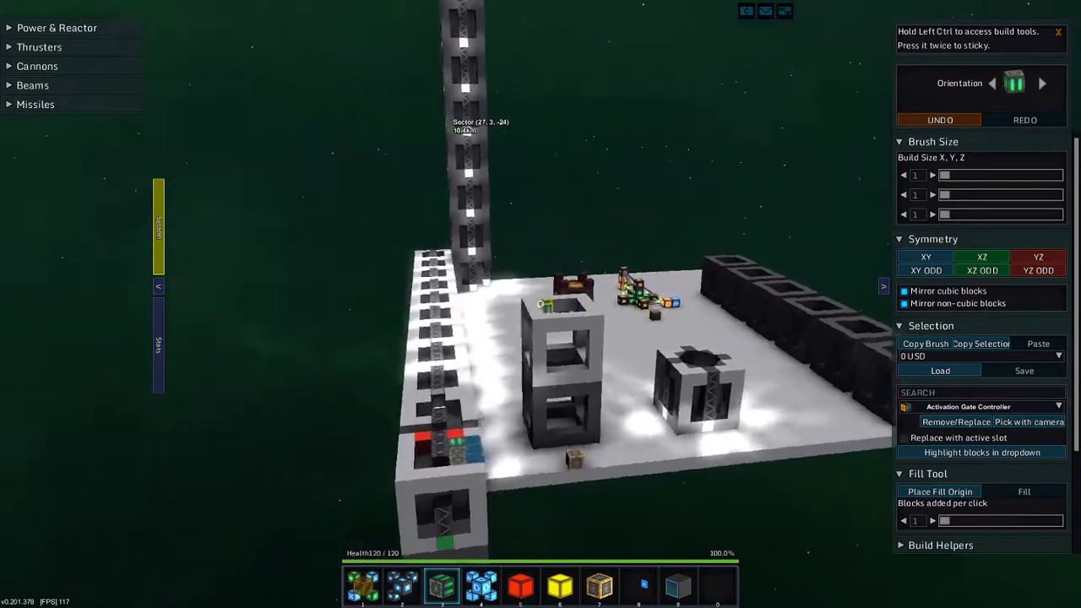